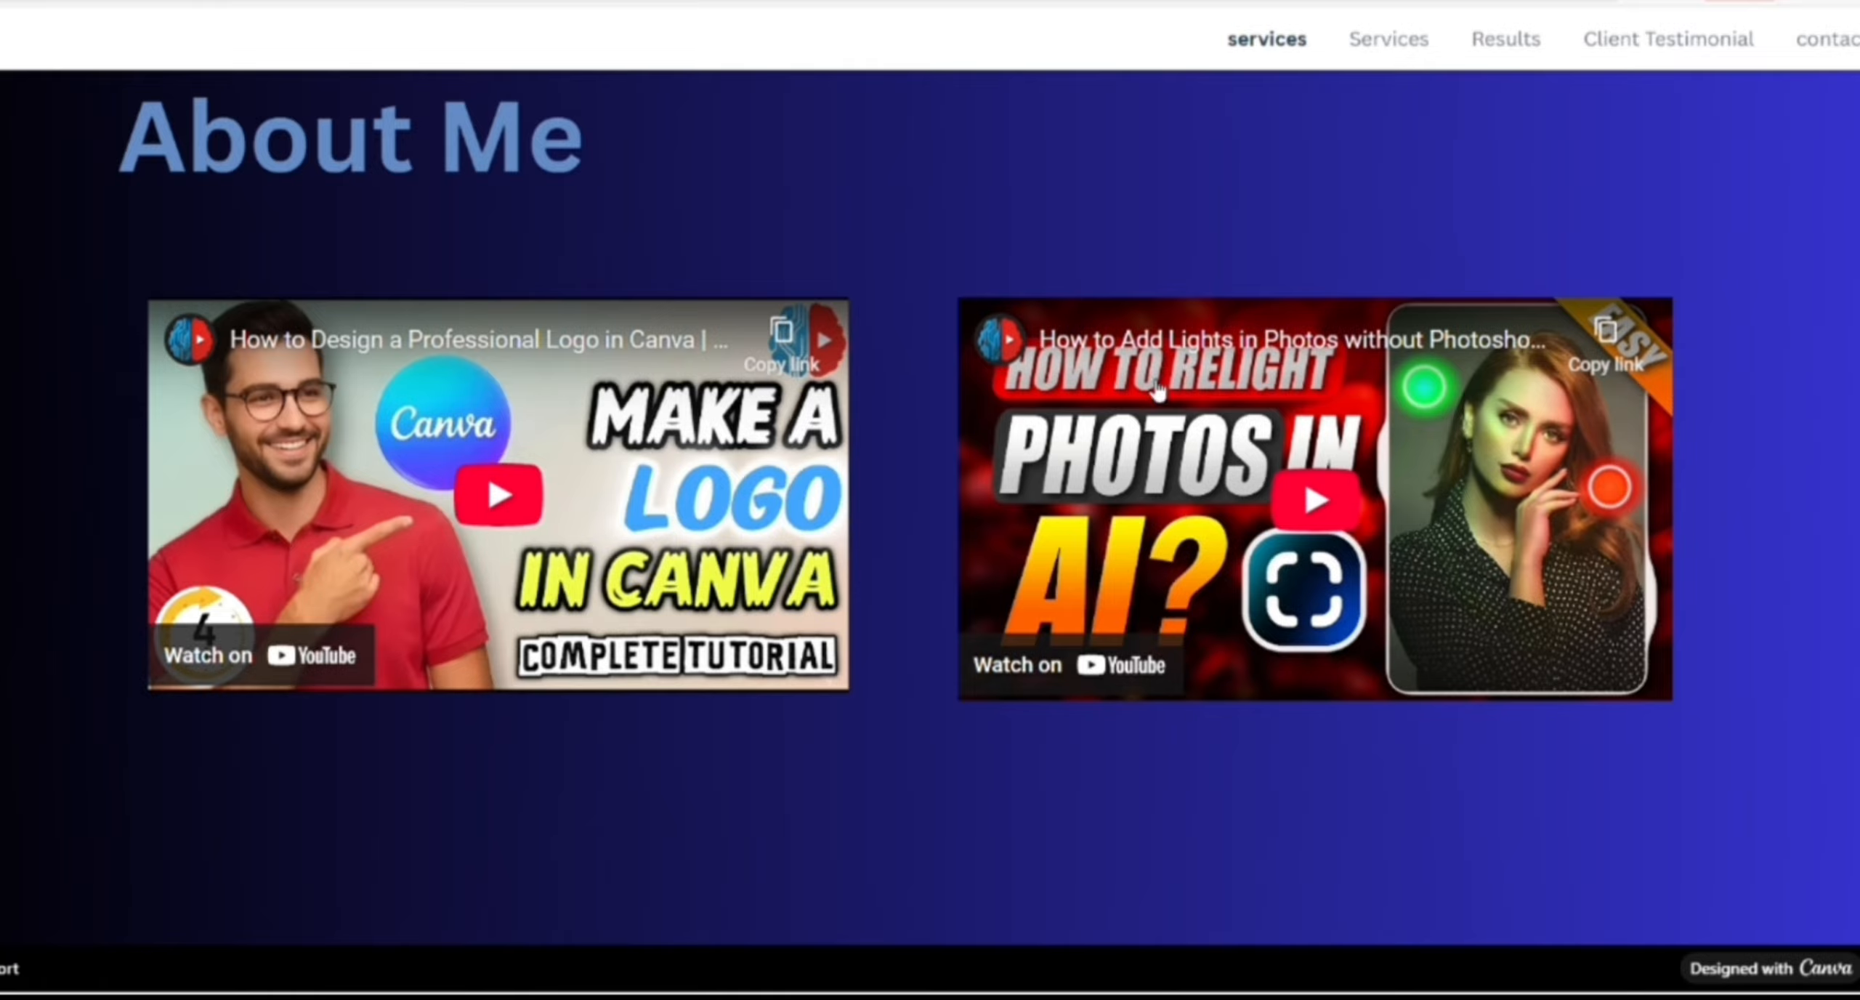
View the Services and Results sections of the finished portfolio website
{"action": "left_click", "coordinate": [1386, 48]}
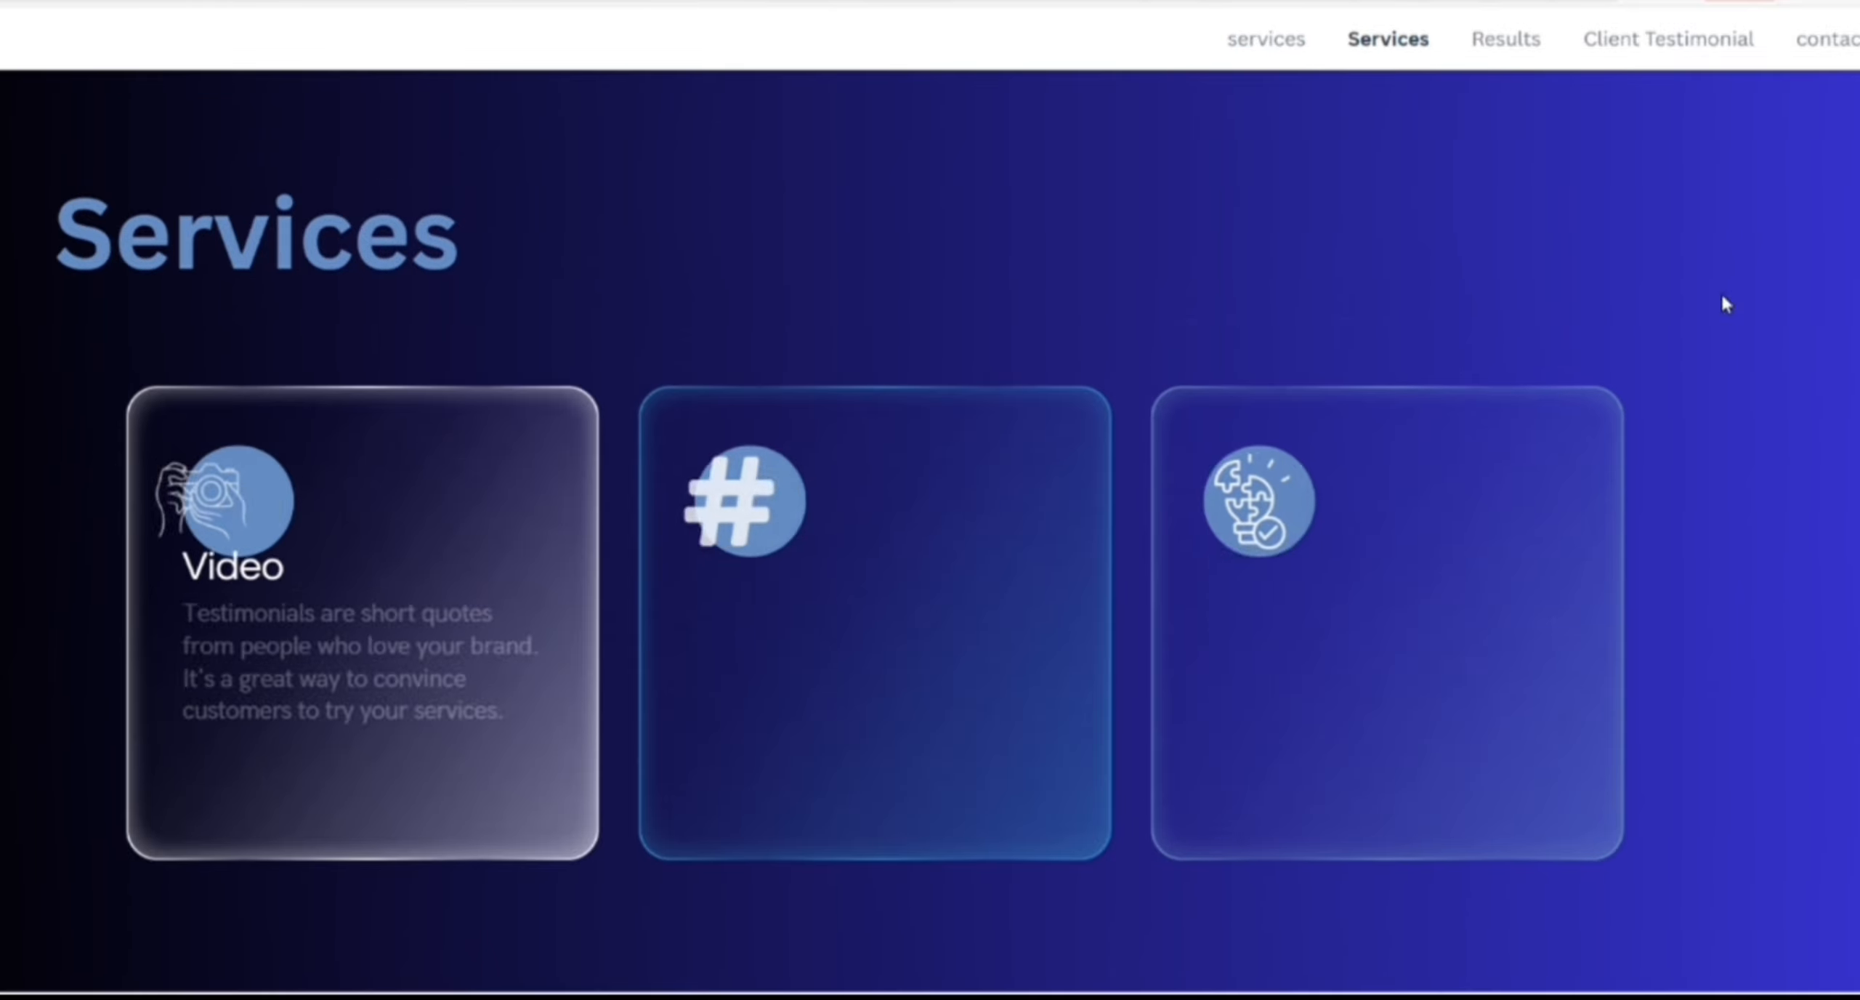
{"action": "left_click", "coordinate": [1517, 50]}
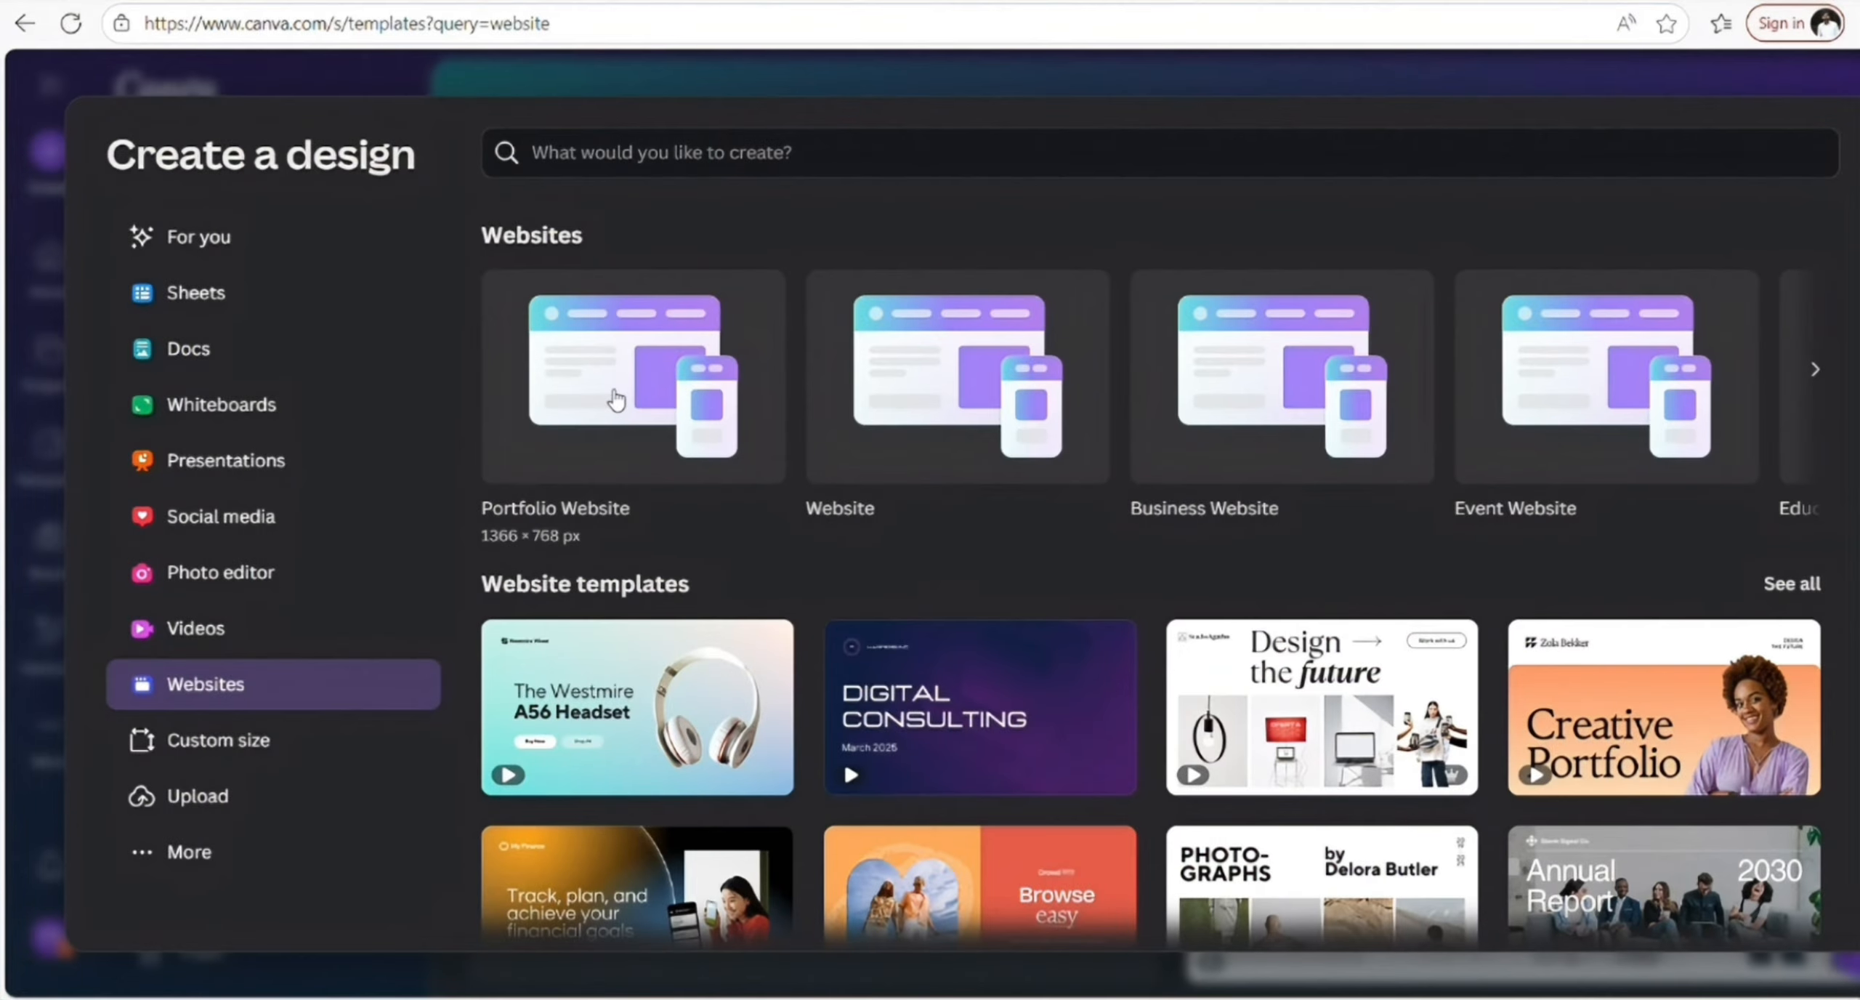
Create a blank Portfolio Website design and look through the suggested portfolio templates
{"action": "left_click", "coordinate": [616, 398]}
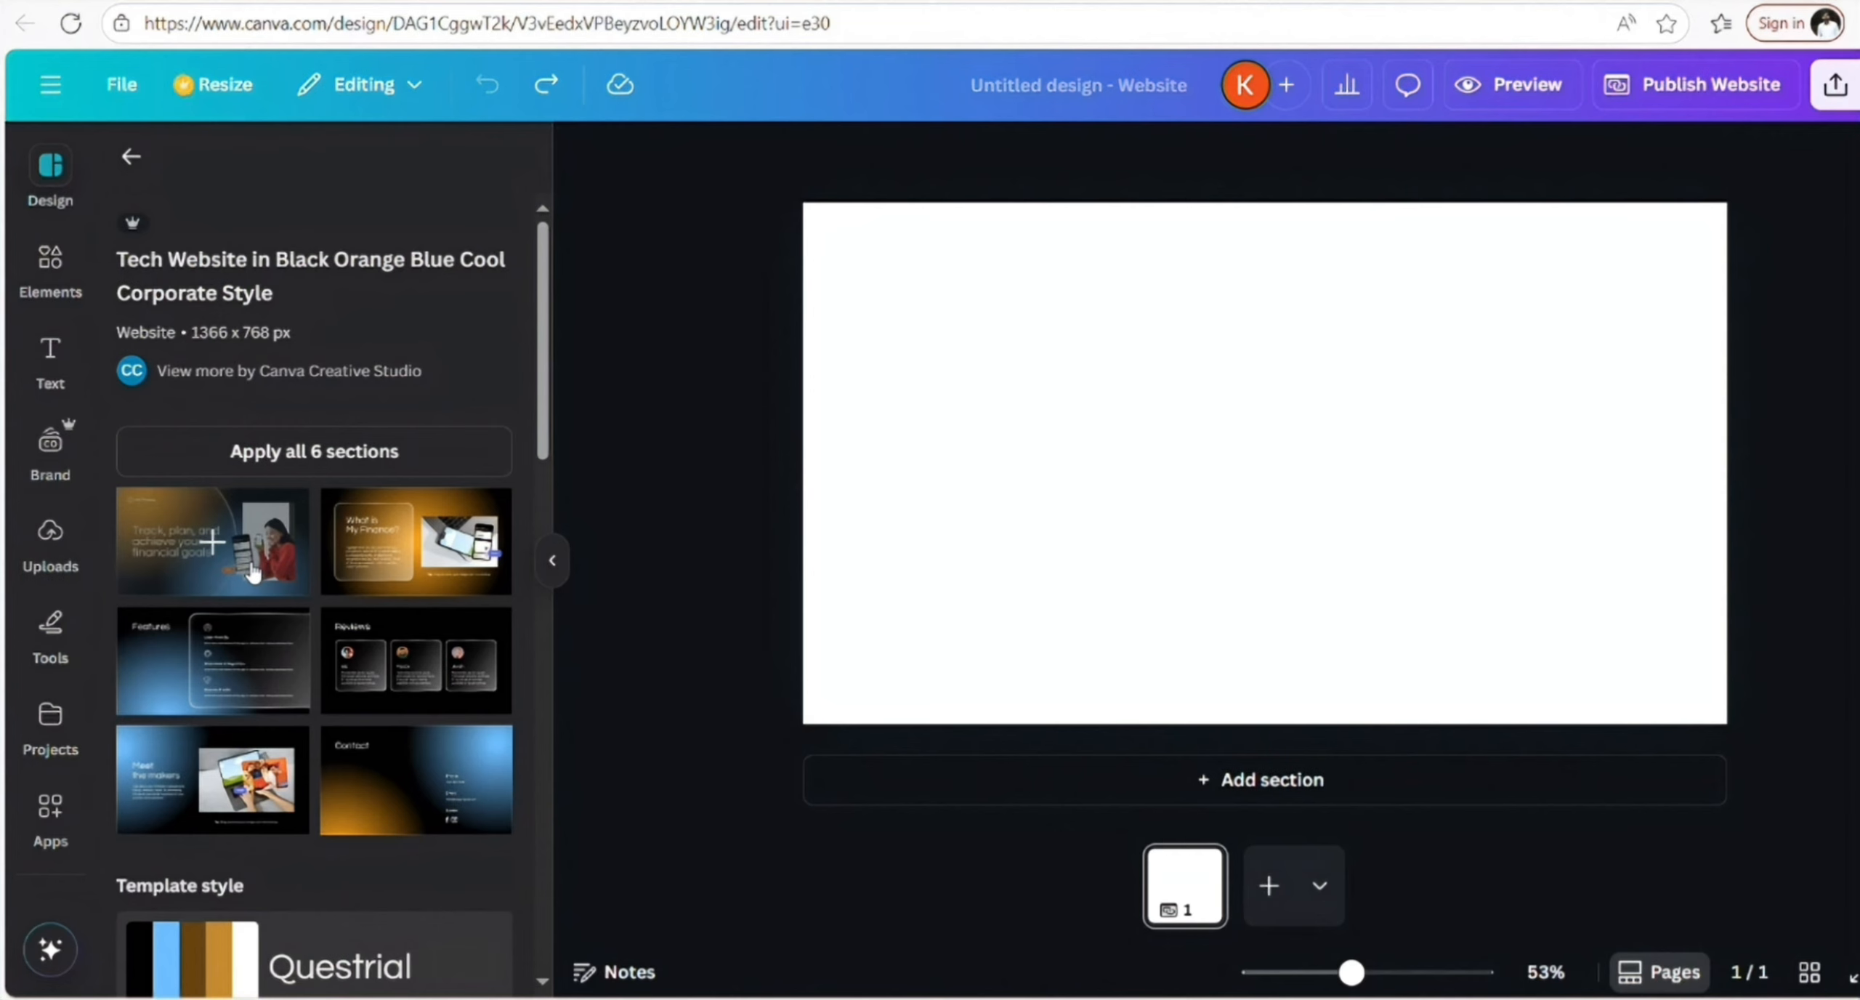
{"action": "left_click", "coordinate": [131, 159]}
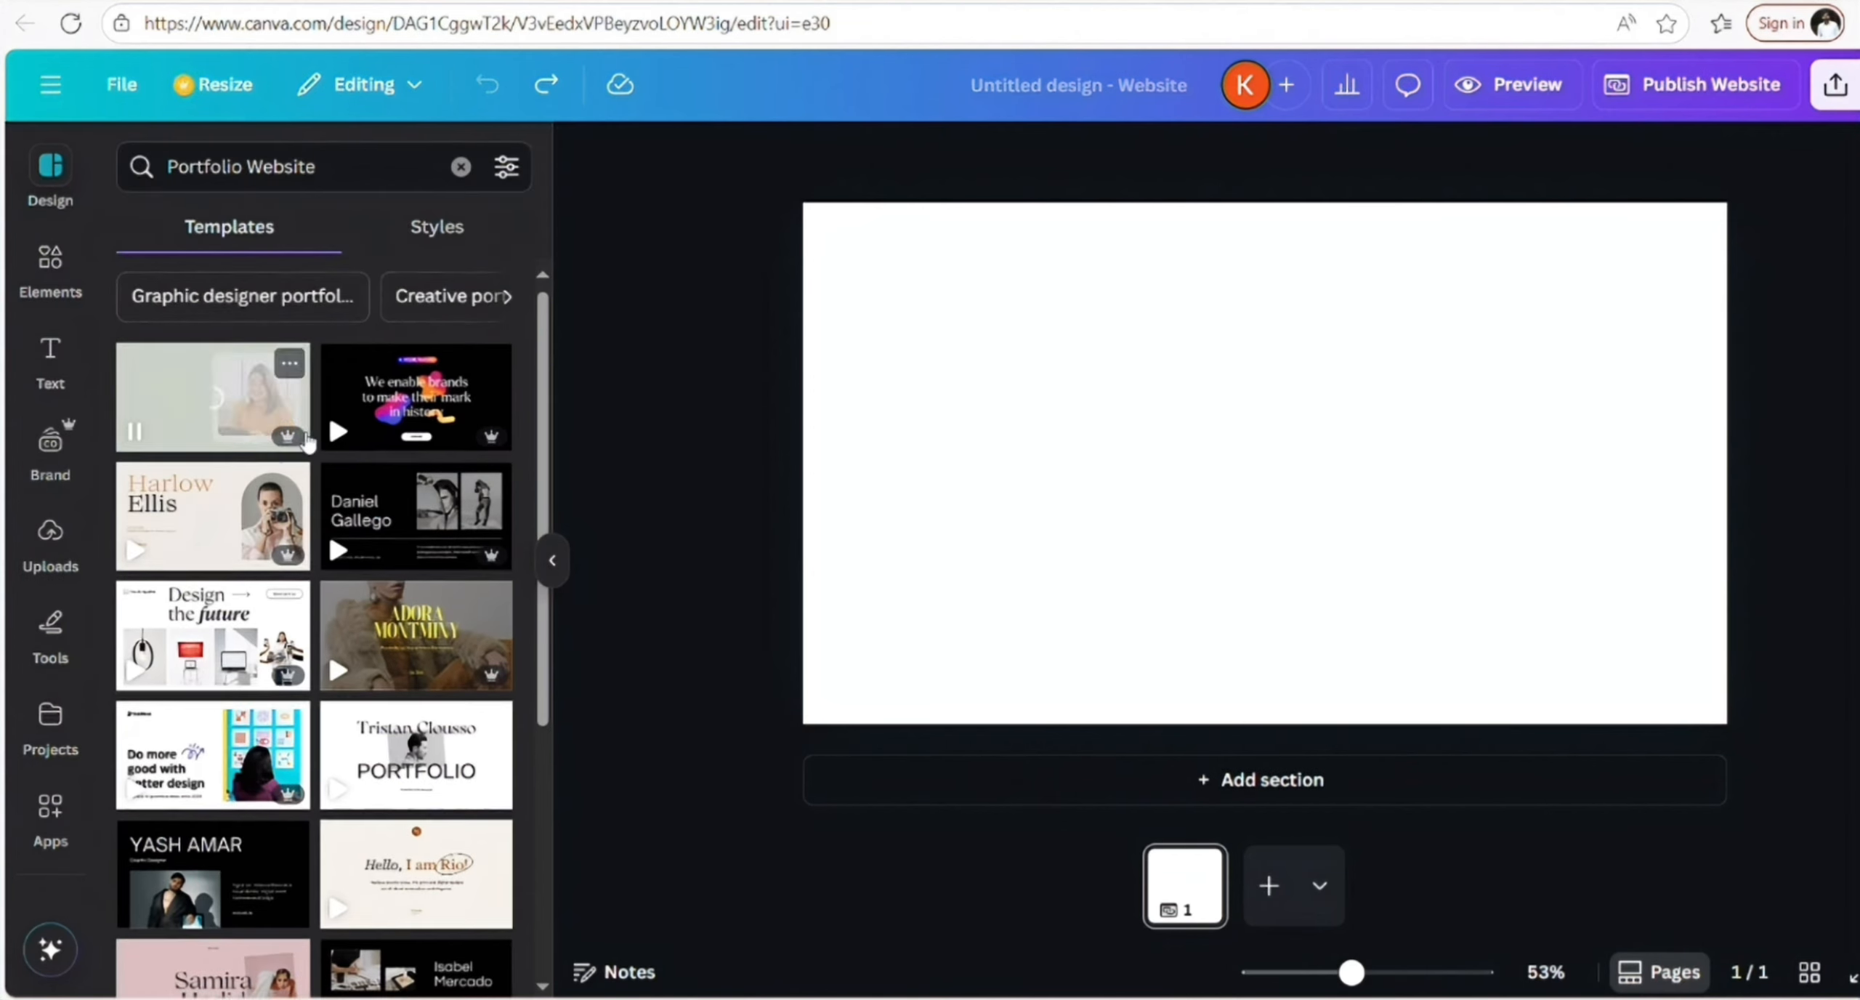
{"action": "scroll", "coordinate": [417, 516], "scroll_direction": "down", "scroll_amount": 2}
{"action": "left_click", "coordinate": [1257, 414]}
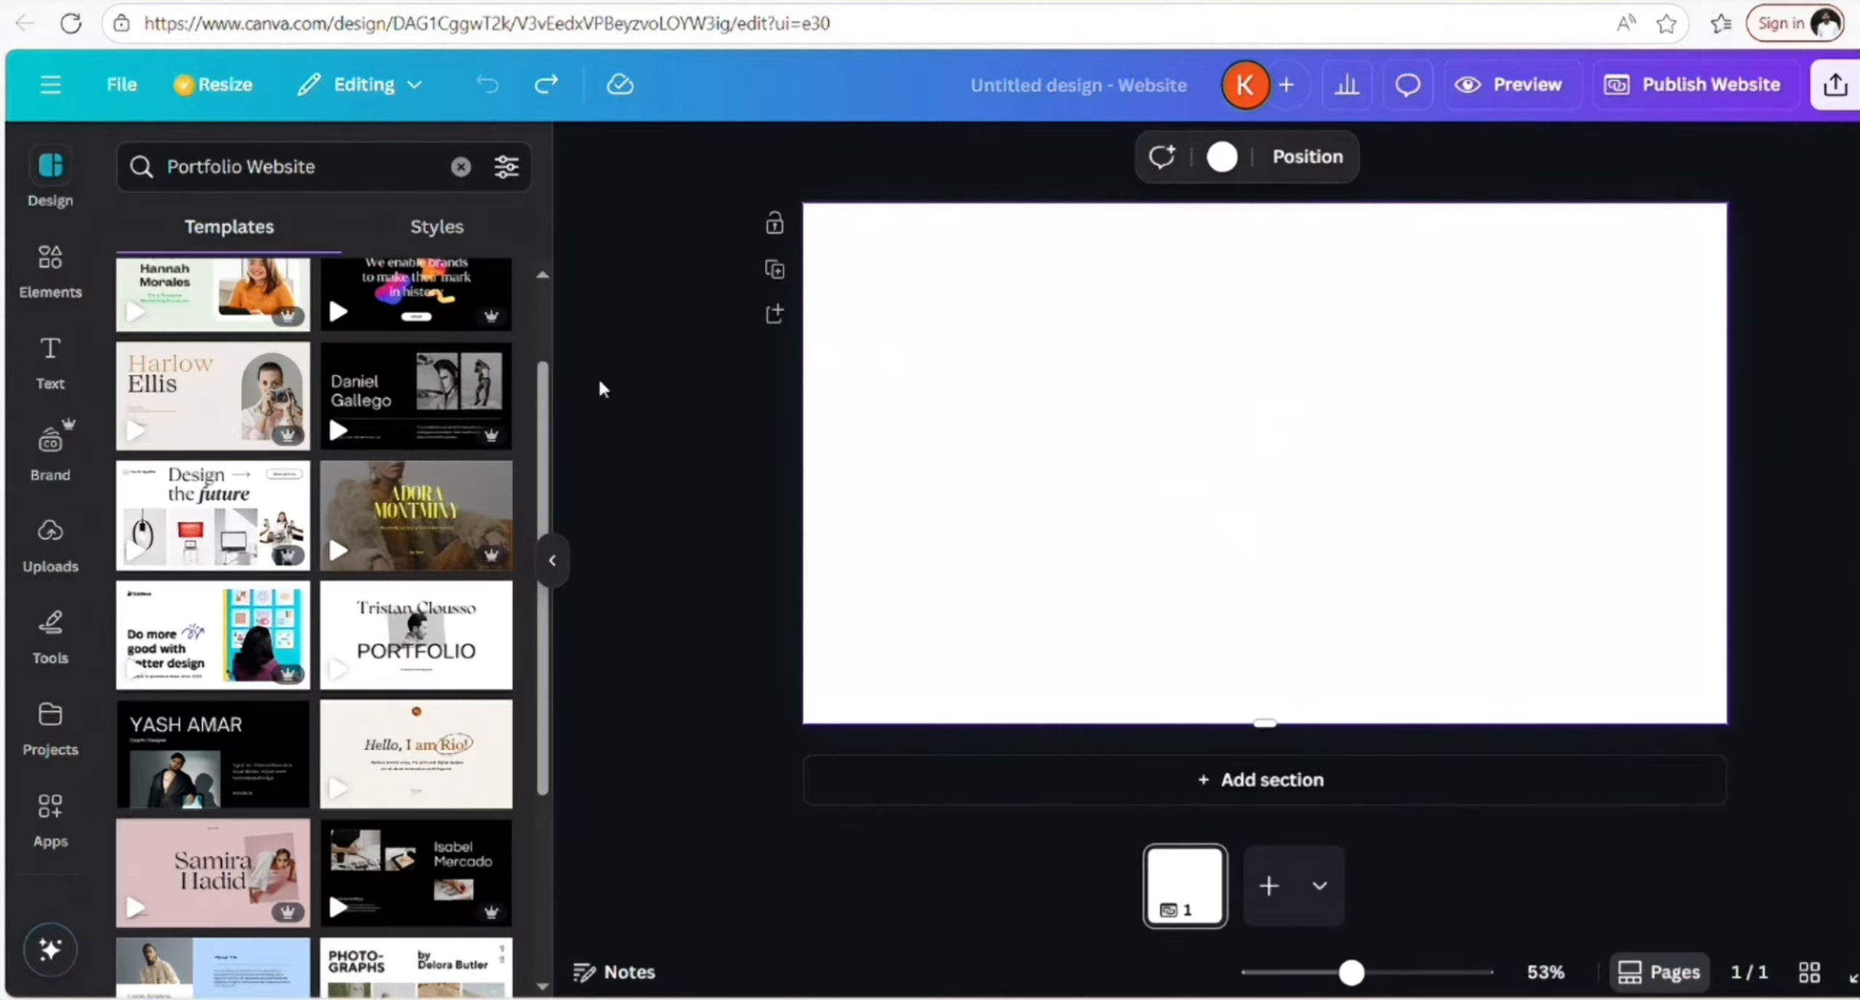
{"action": "scroll", "coordinate": [385, 451], "scroll_direction": "up", "scroll_amount": 2}
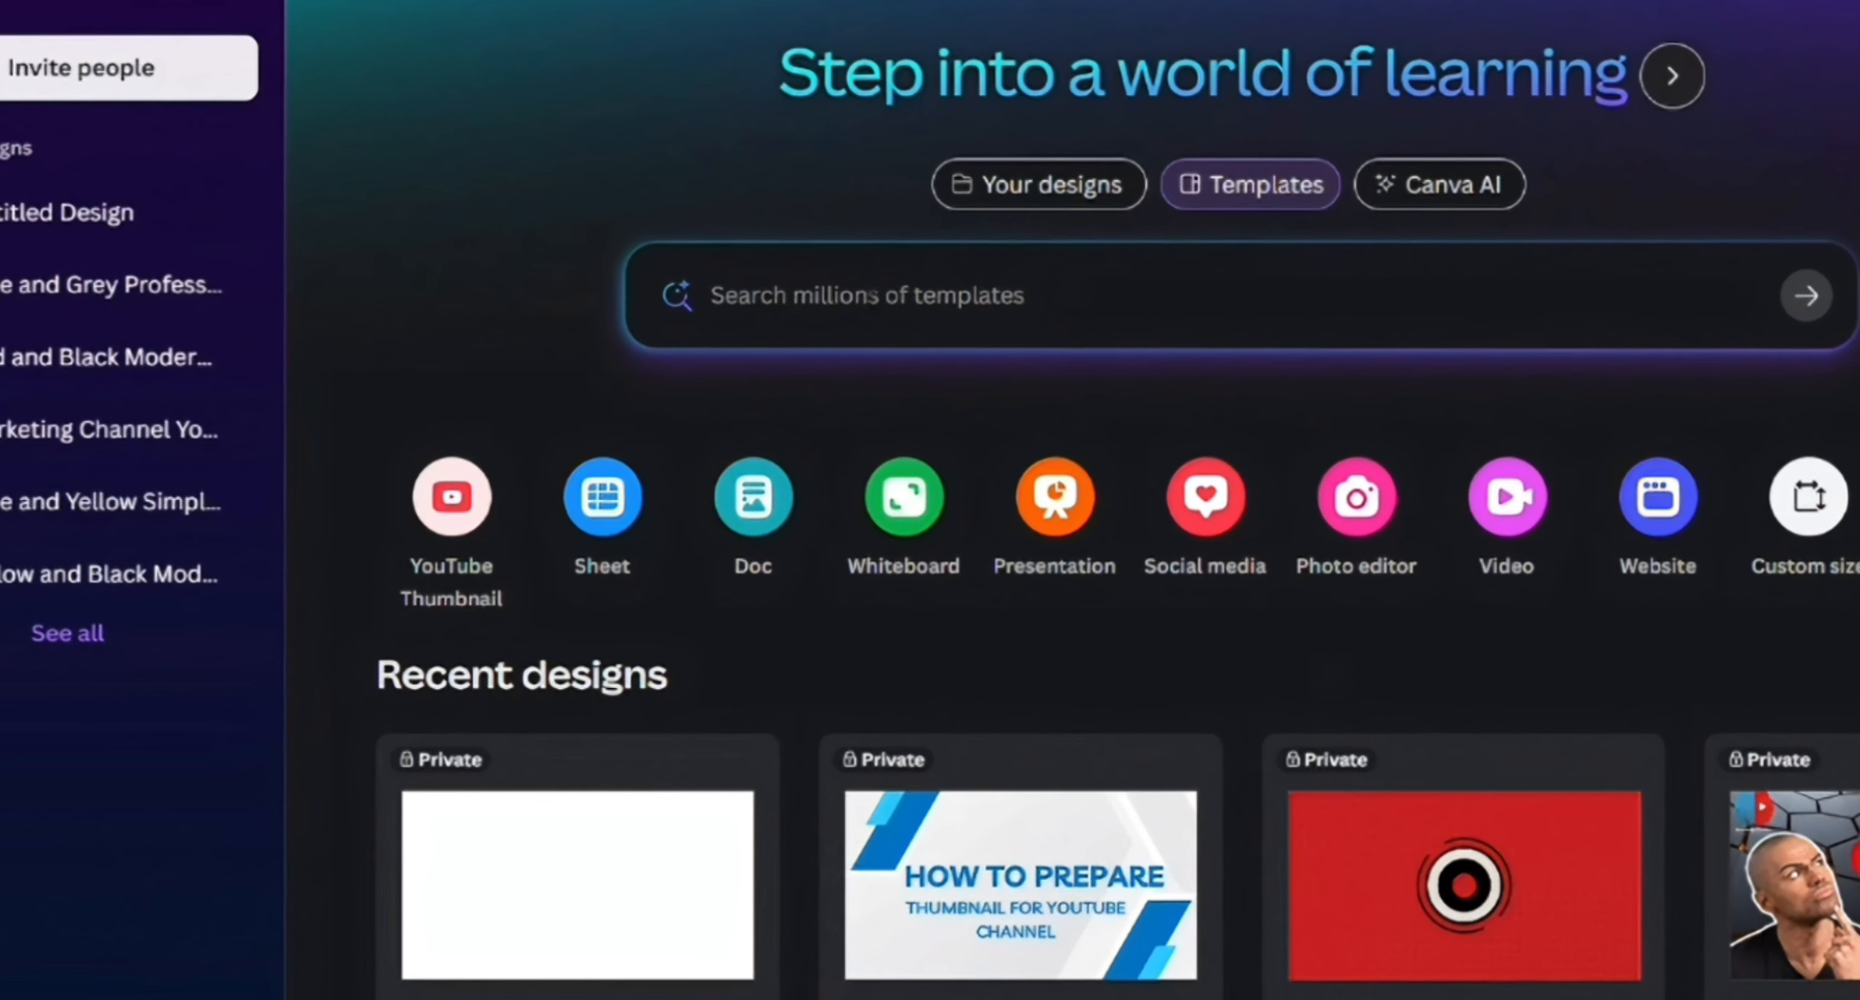
Search the template library for "website" and browse the matching templates
{"action": "left_click", "coordinate": [869, 298]}
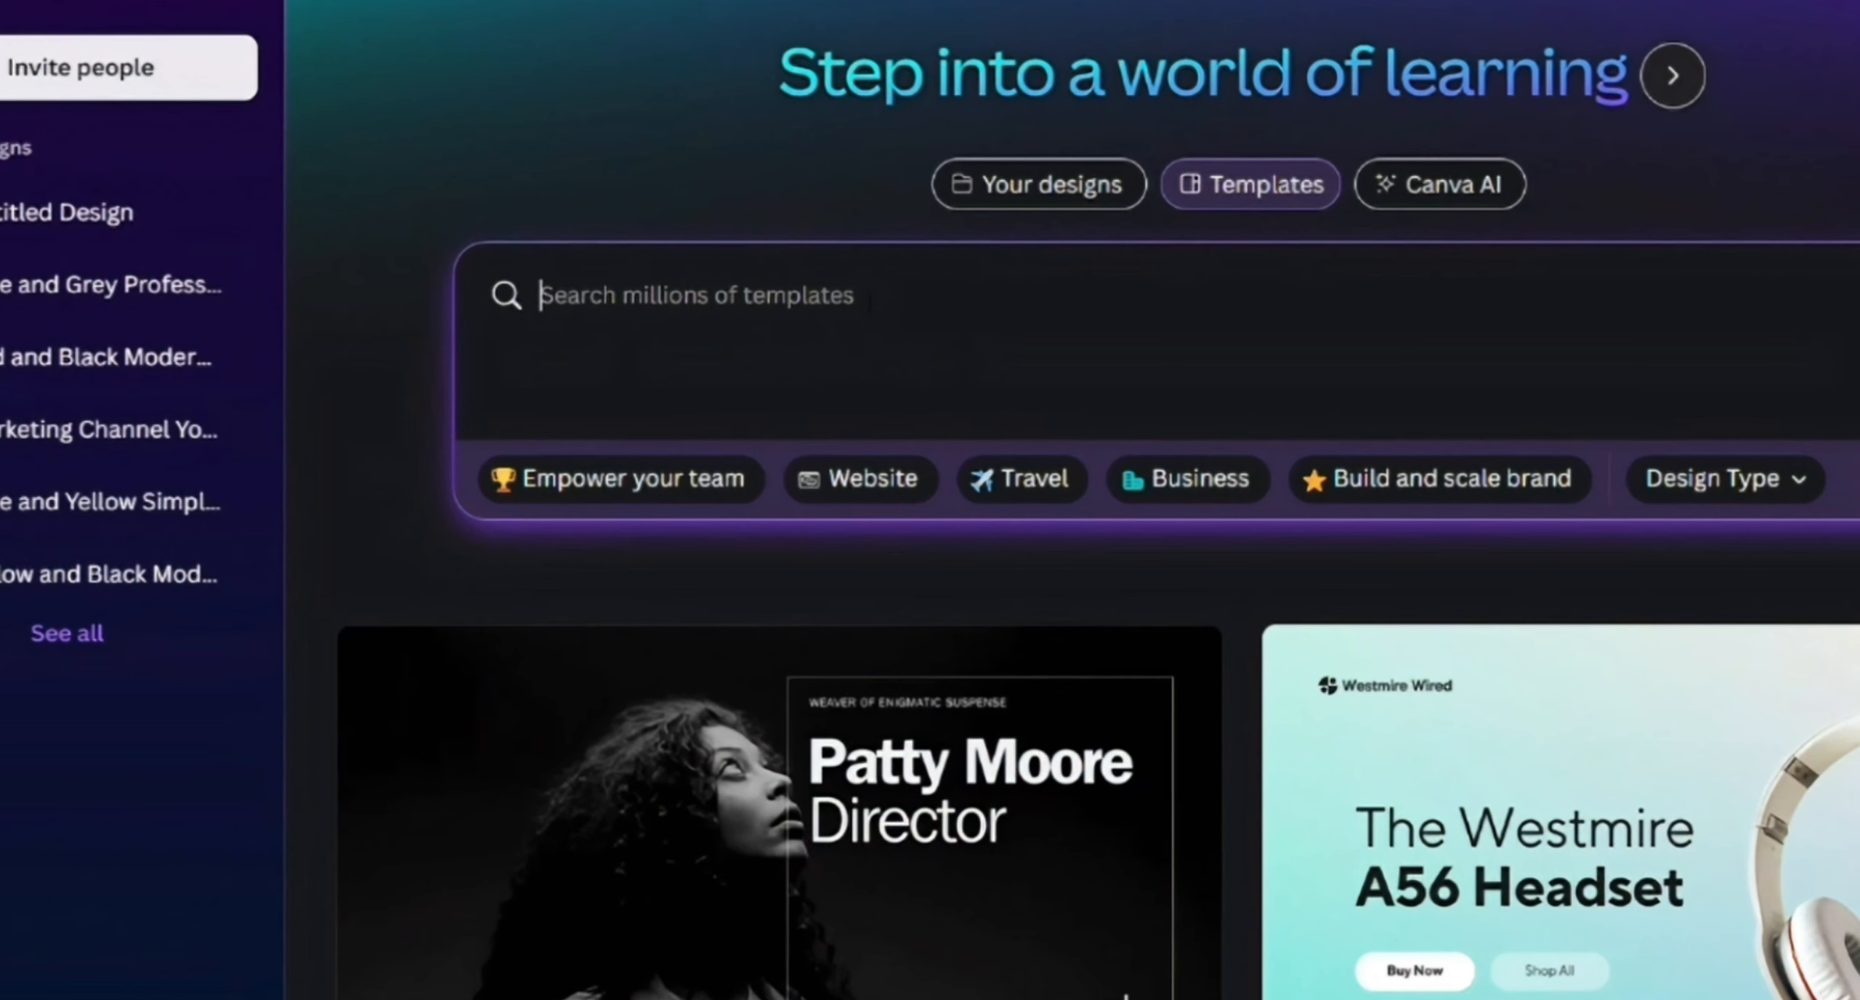
{"action": "type", "text": "website"}
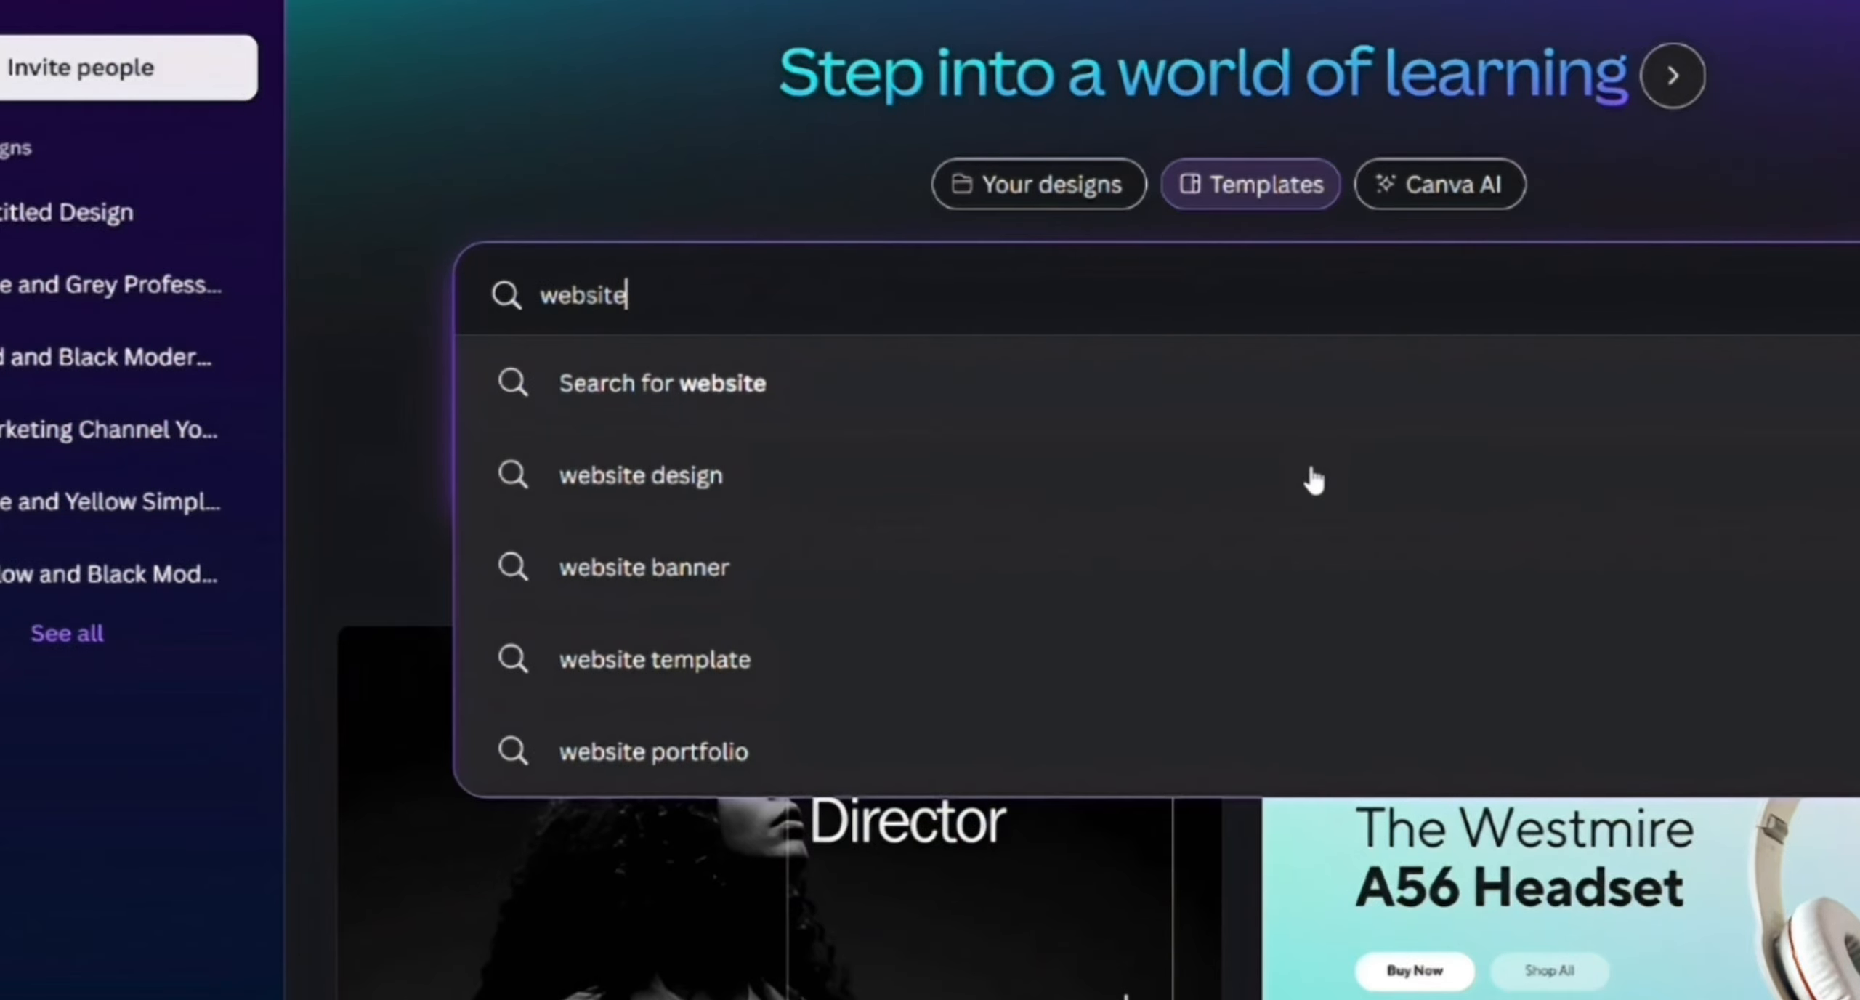
{"action": "left_click", "coordinate": [727, 404]}
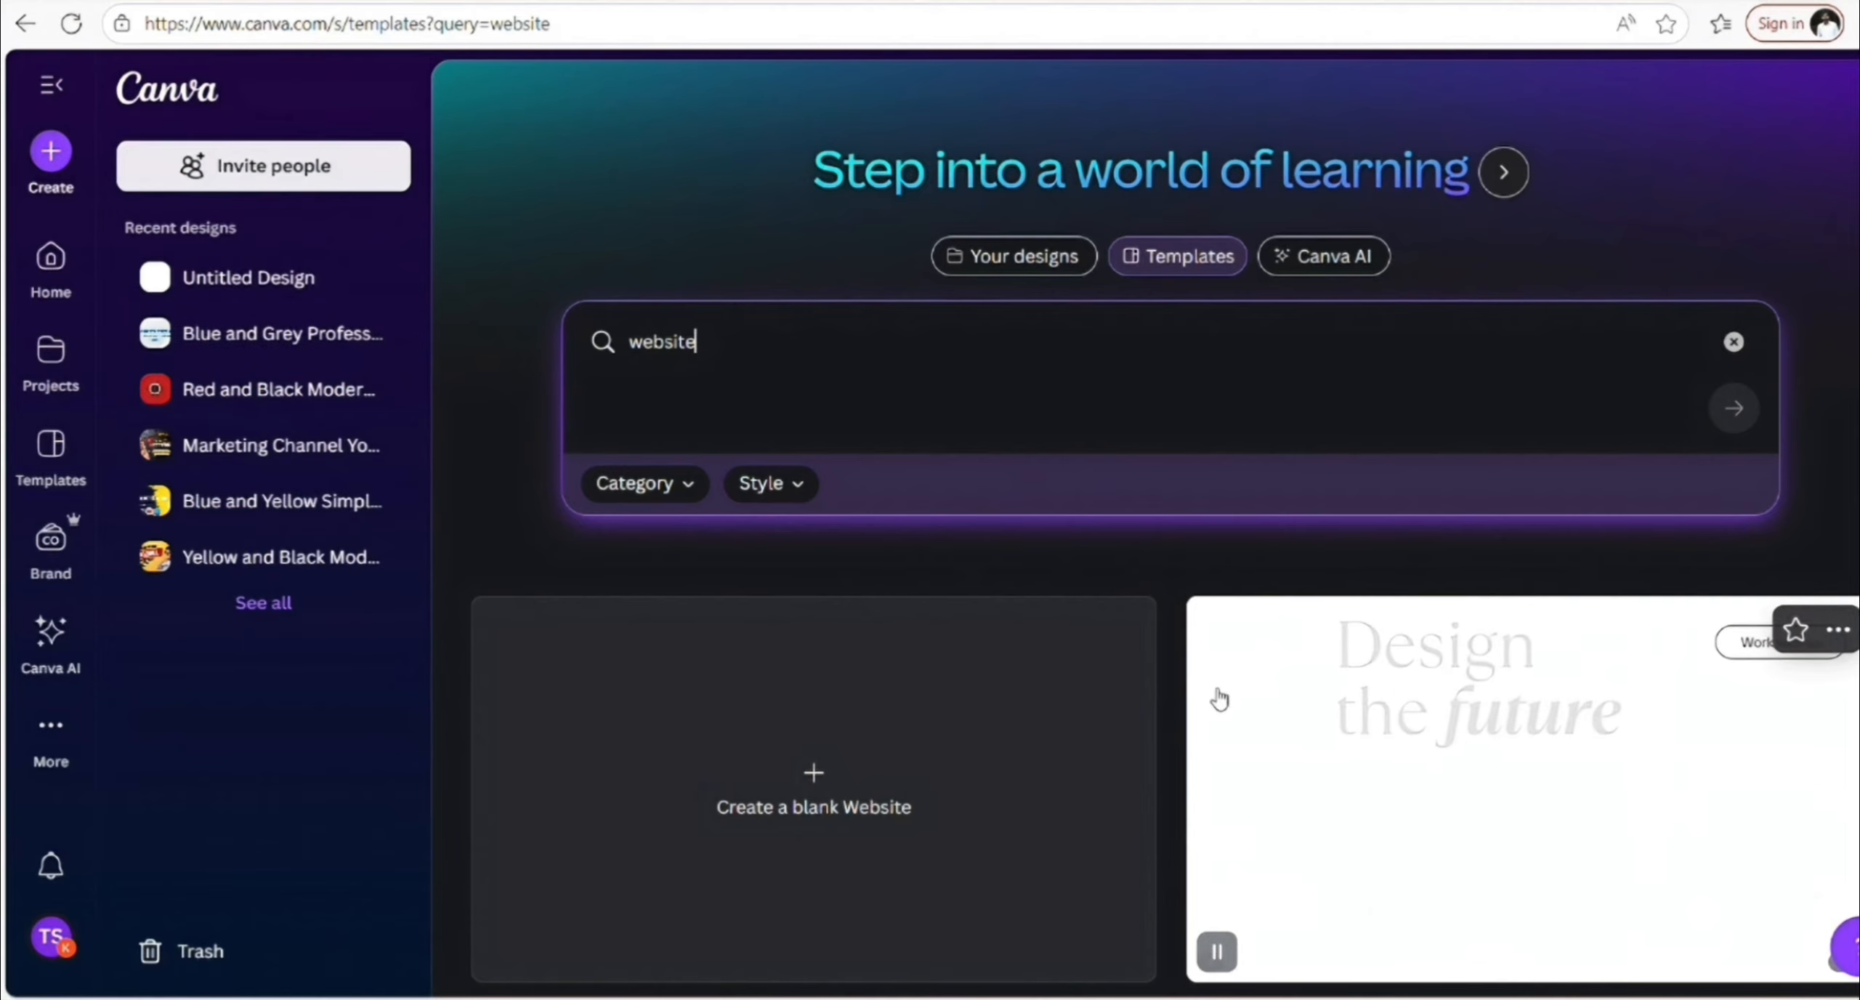
{"action": "scroll", "coordinate": [1216, 698], "scroll_direction": "down", "scroll_amount": 5}
{"action": "scroll", "coordinate": [791, 612], "scroll_direction": "down", "scroll_amount": 6}
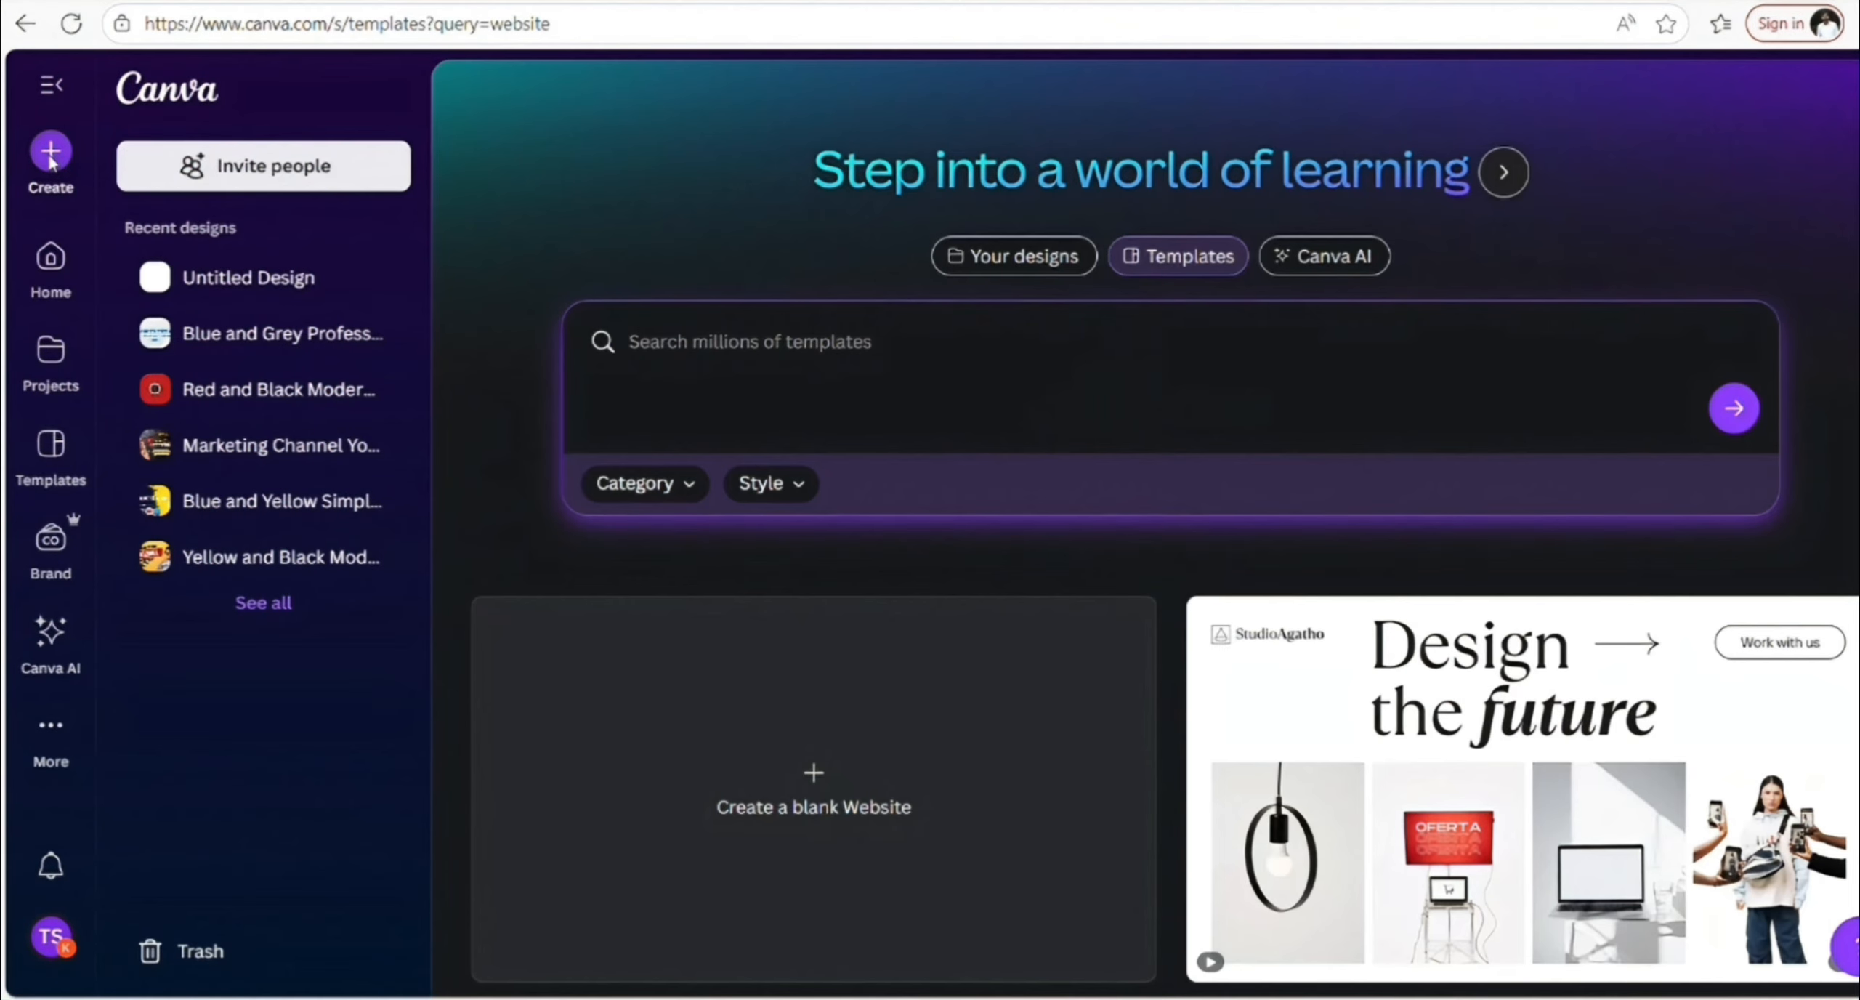
Create a new Portfolio Website design and return from the suggested tech template to the full template list
{"action": "left_click", "coordinate": [50, 156]}
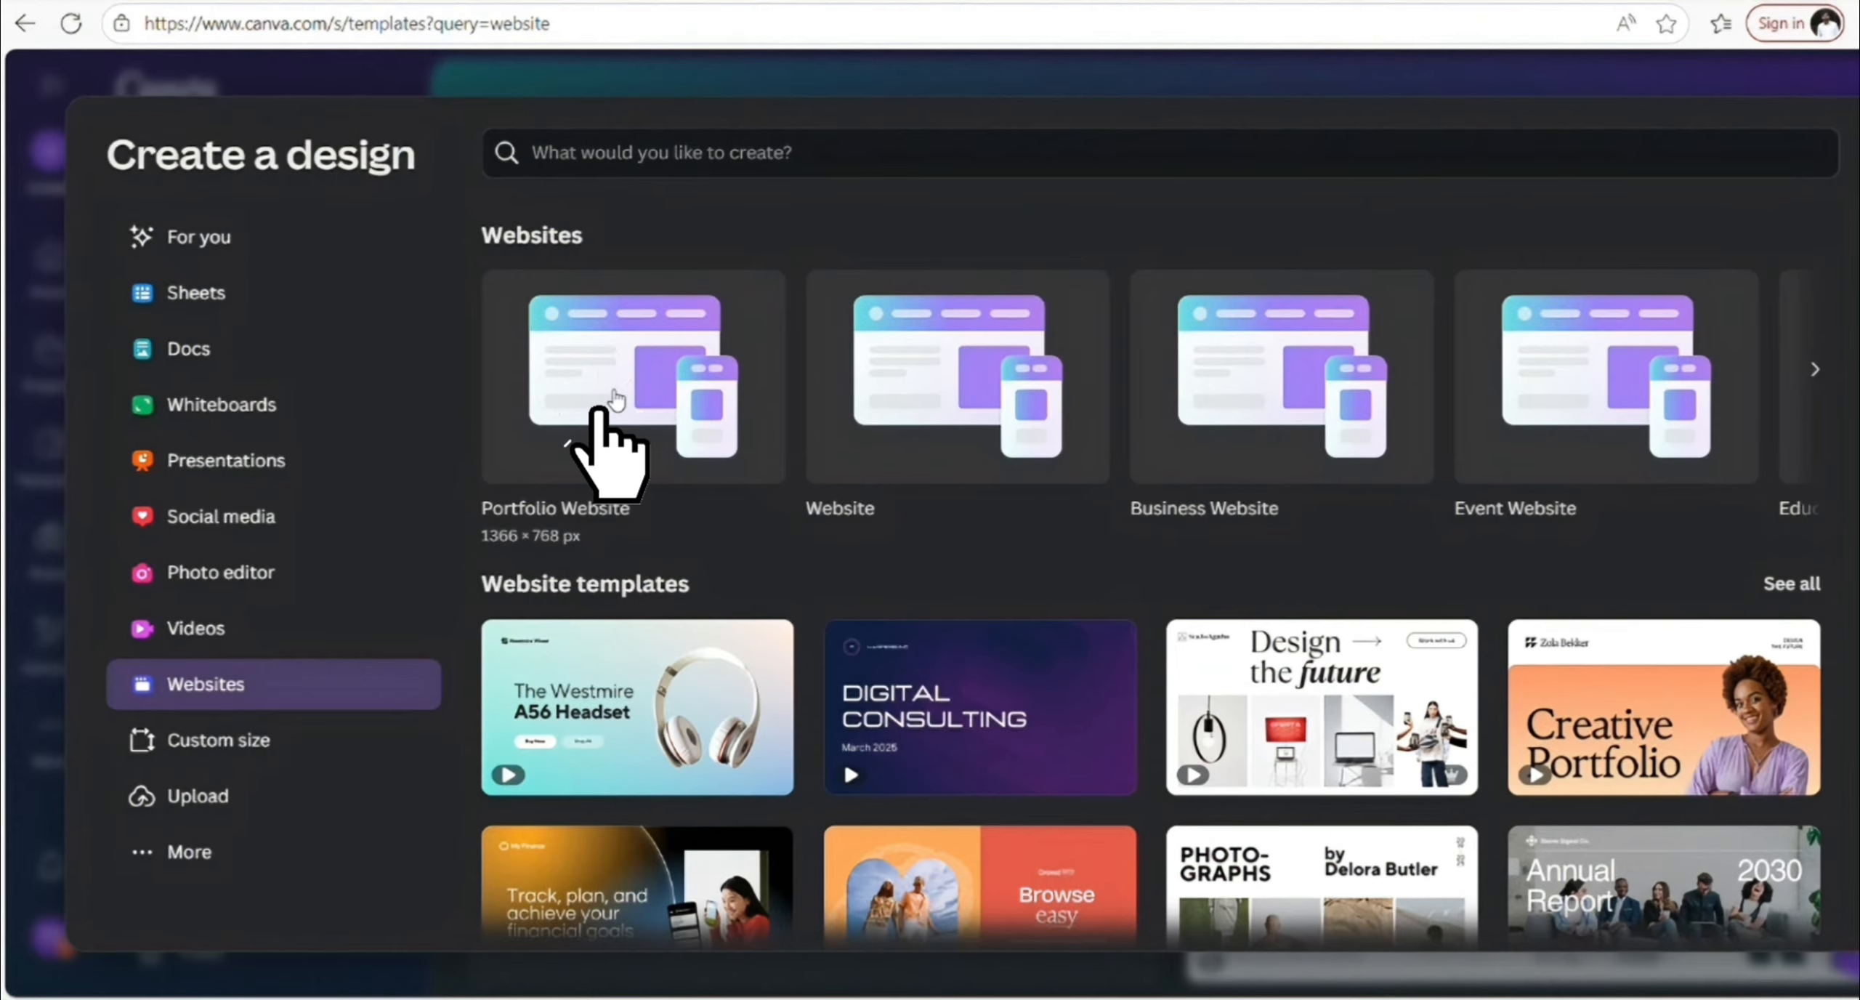
{"action": "left_click", "coordinate": [614, 404]}
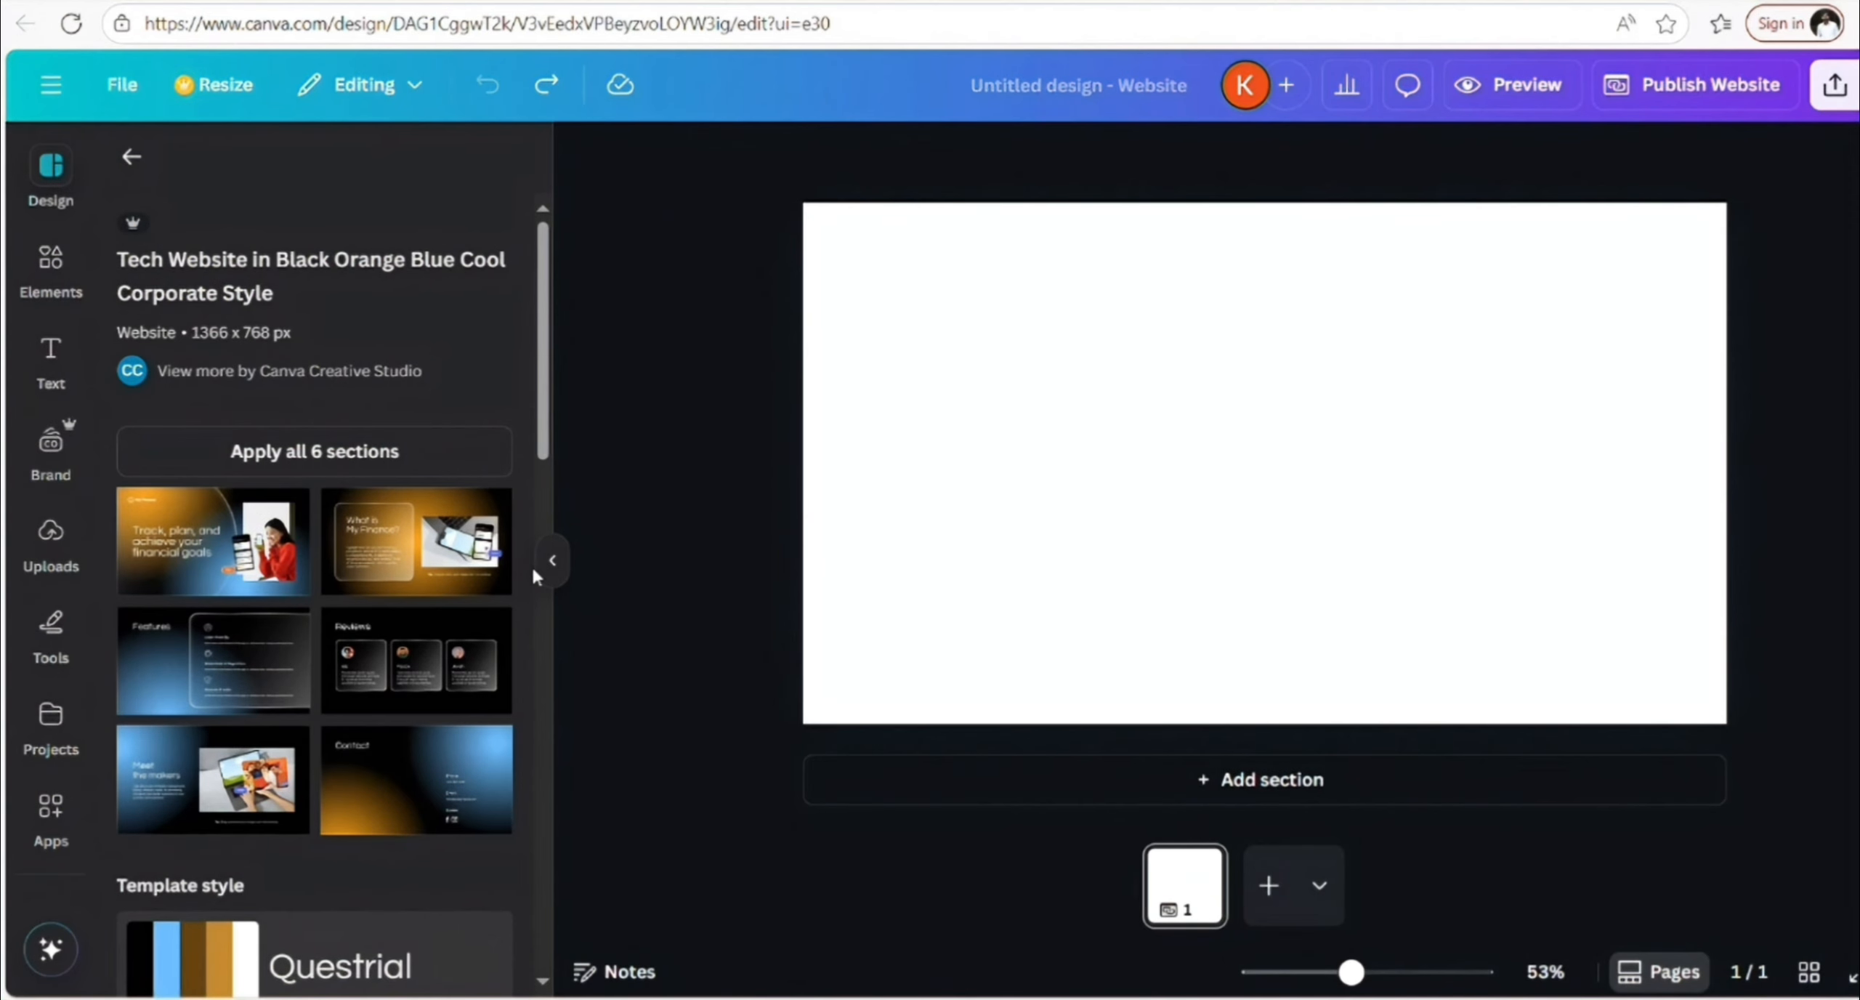
{"action": "left_click", "coordinate": [132, 158]}
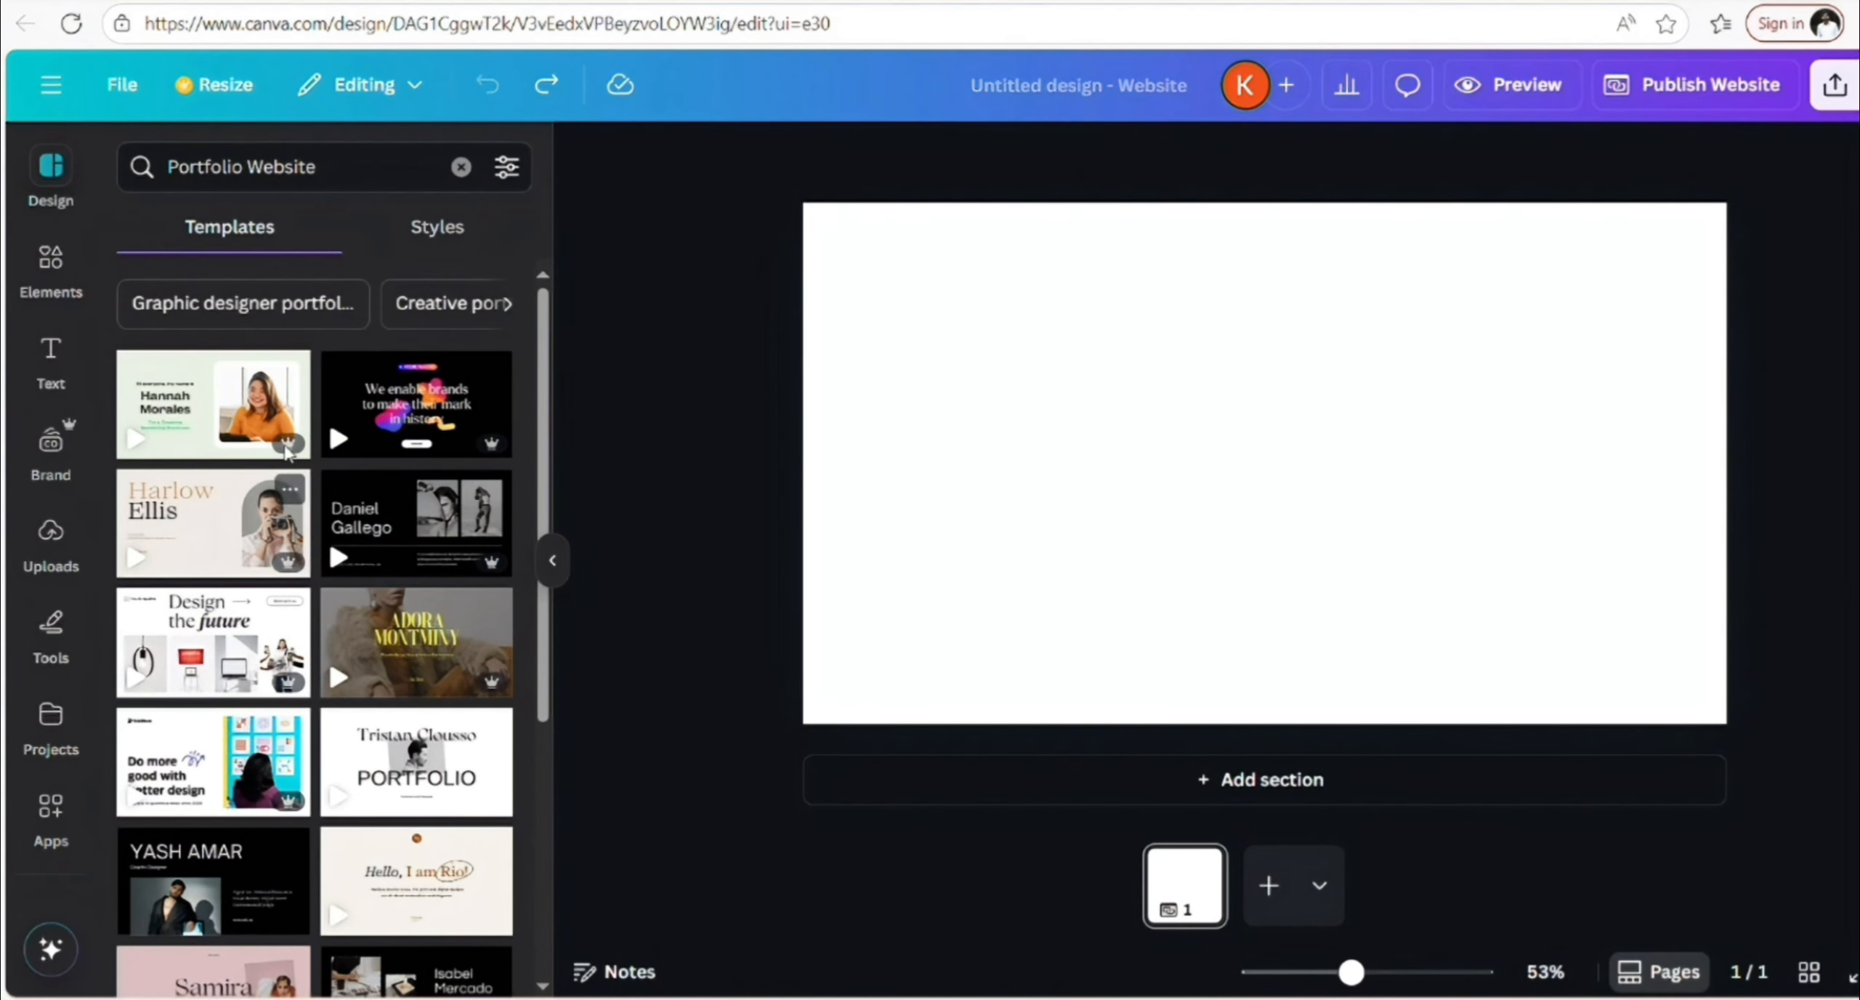
Examine the portfolio website templates offered for the blank page
{"action": "scroll", "coordinate": [287, 451], "scroll_direction": "down", "scroll_amount": 2}
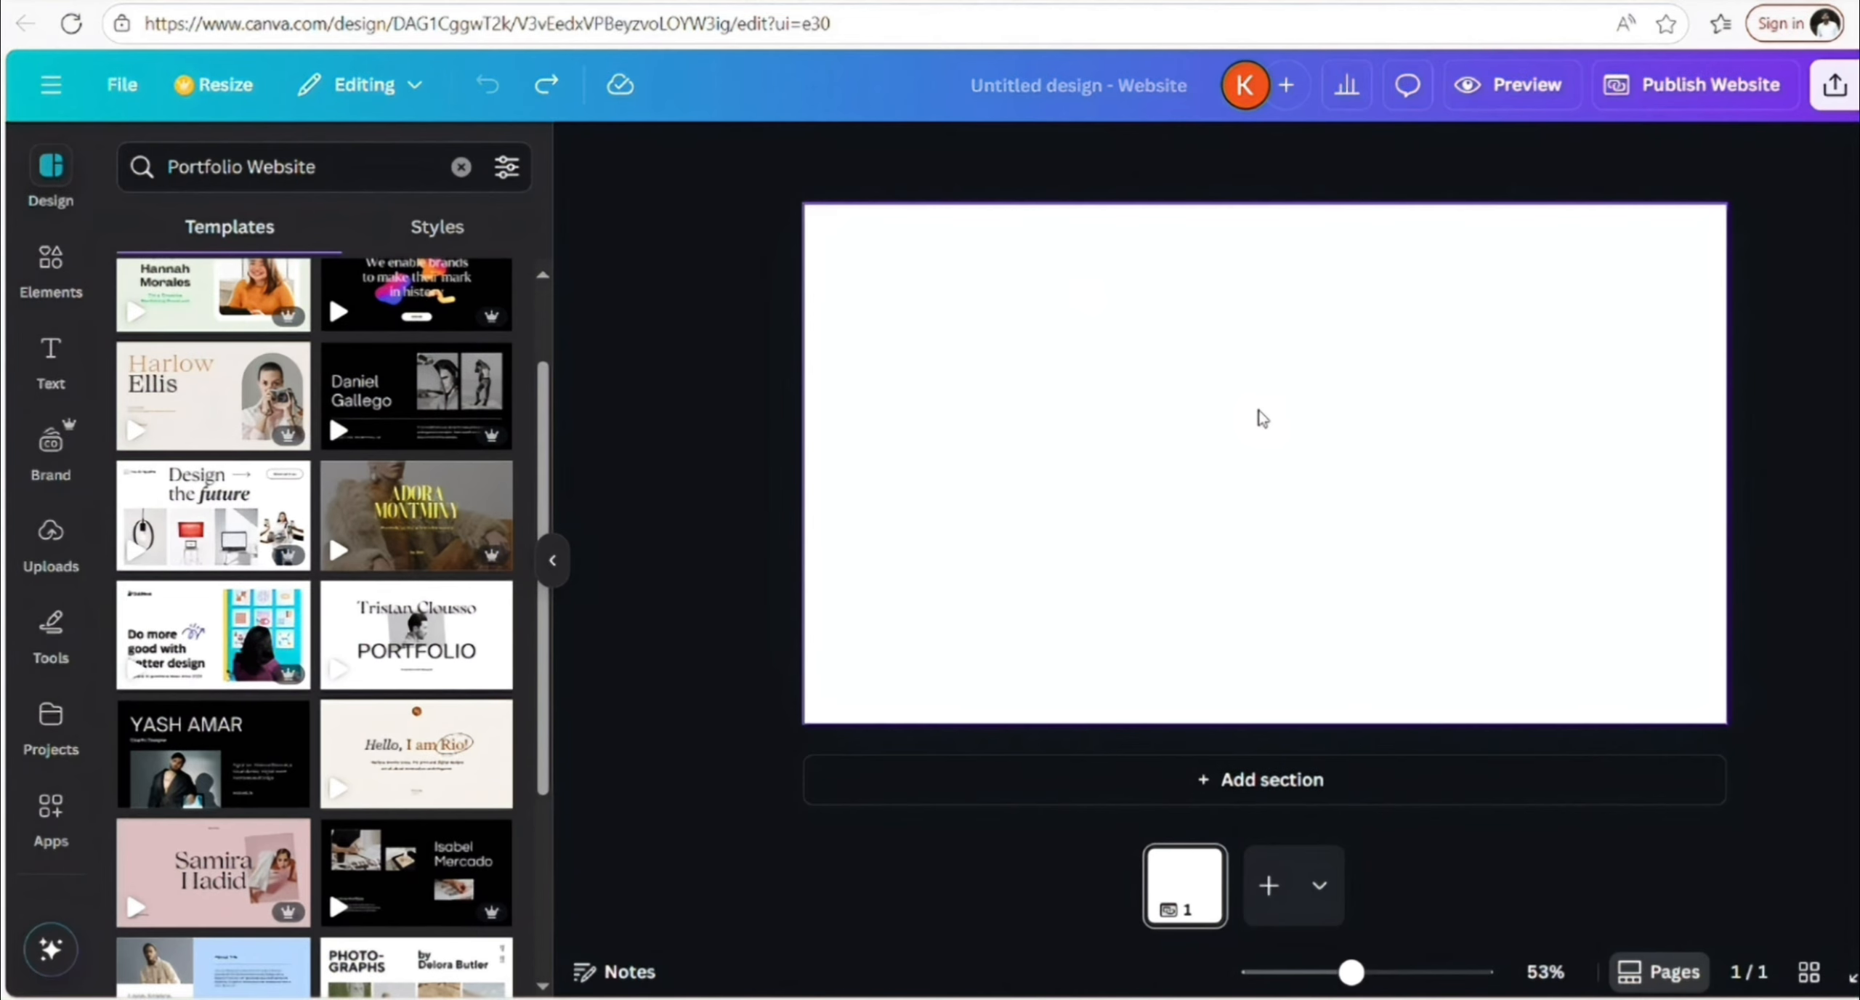
{"action": "left_click", "coordinate": [1263, 420]}
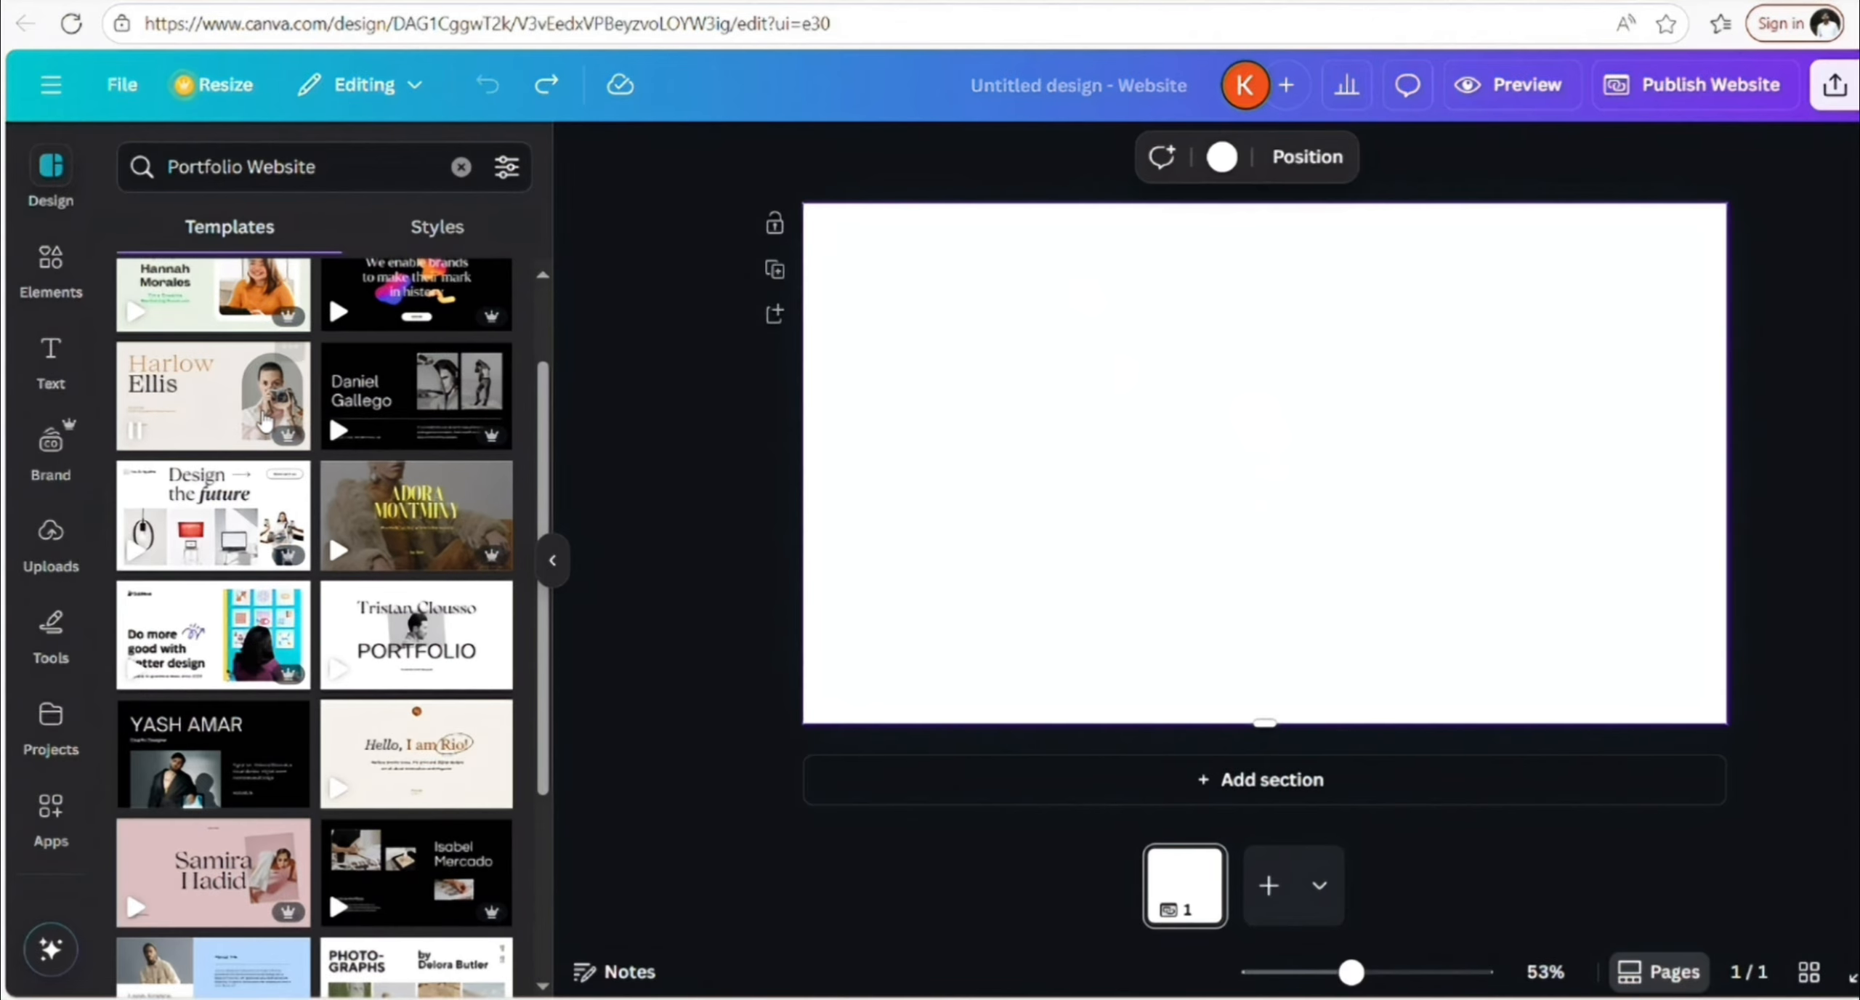
{"action": "mouse_move", "coordinate": [349, 683]}
{"action": "scroll", "coordinate": [348, 683], "scroll_direction": "up", "scroll_amount": 2}
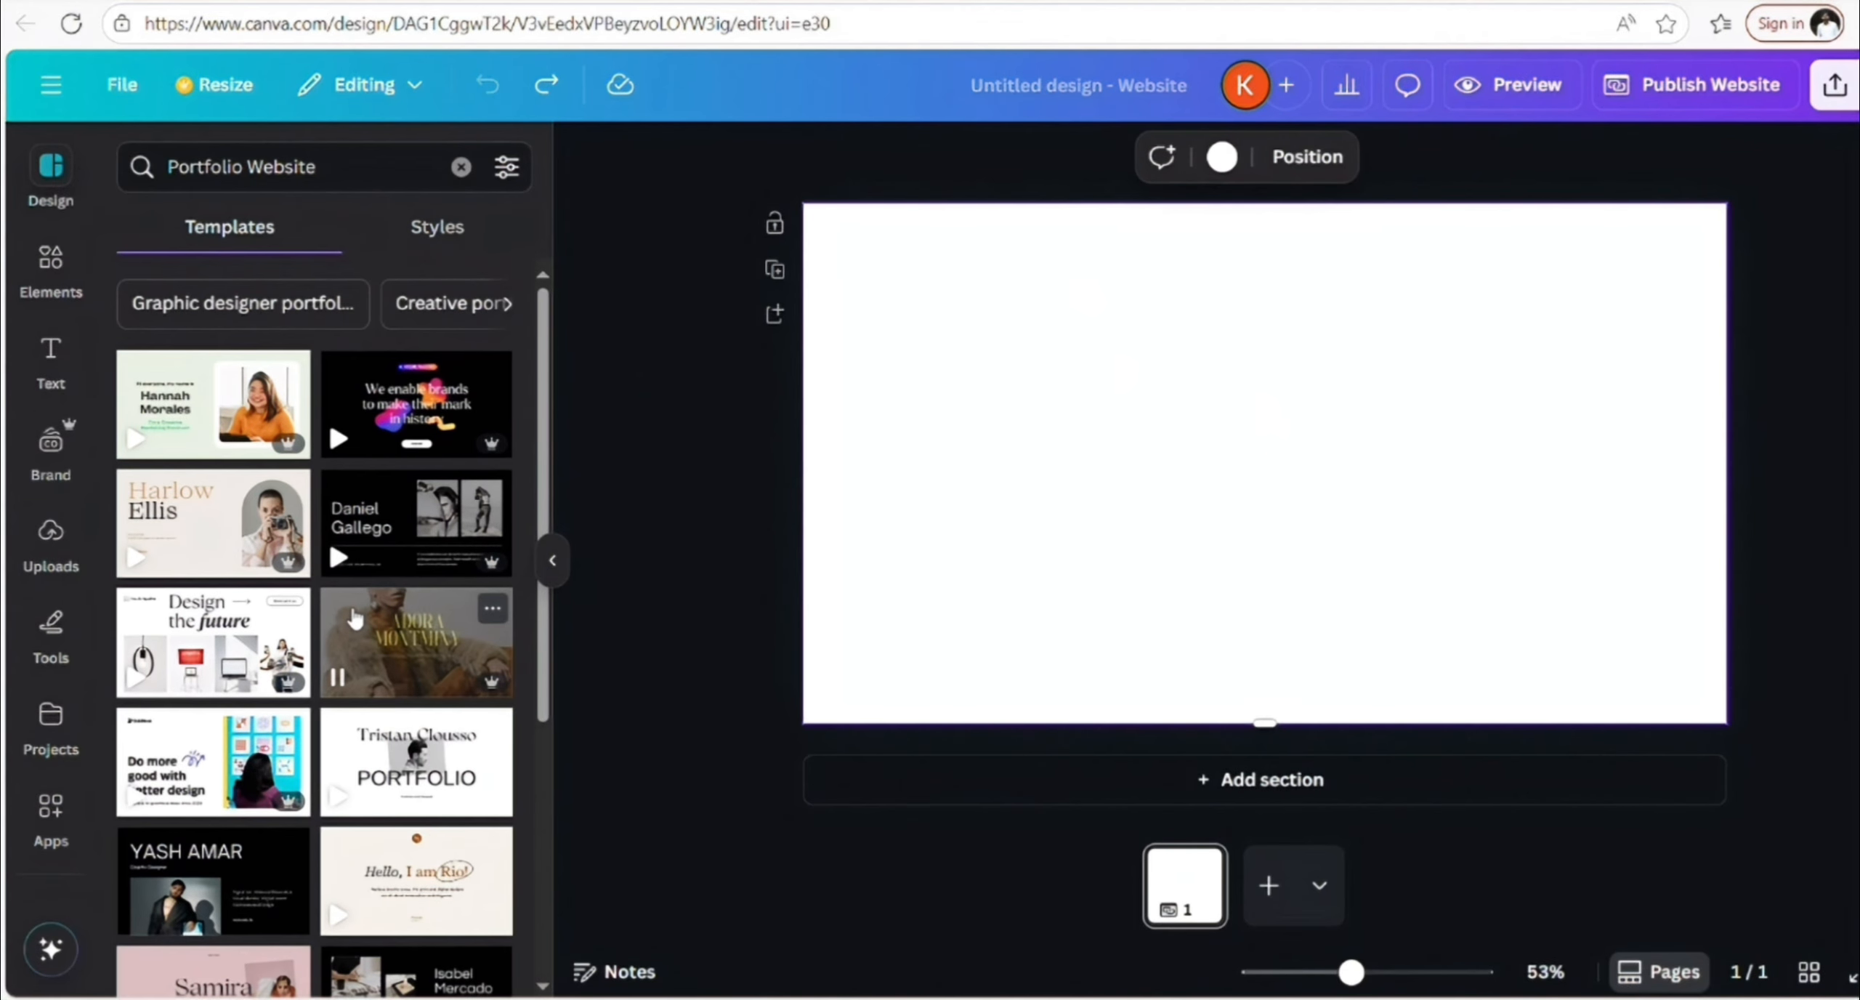
{"action": "mouse_move", "coordinate": [392, 420]}
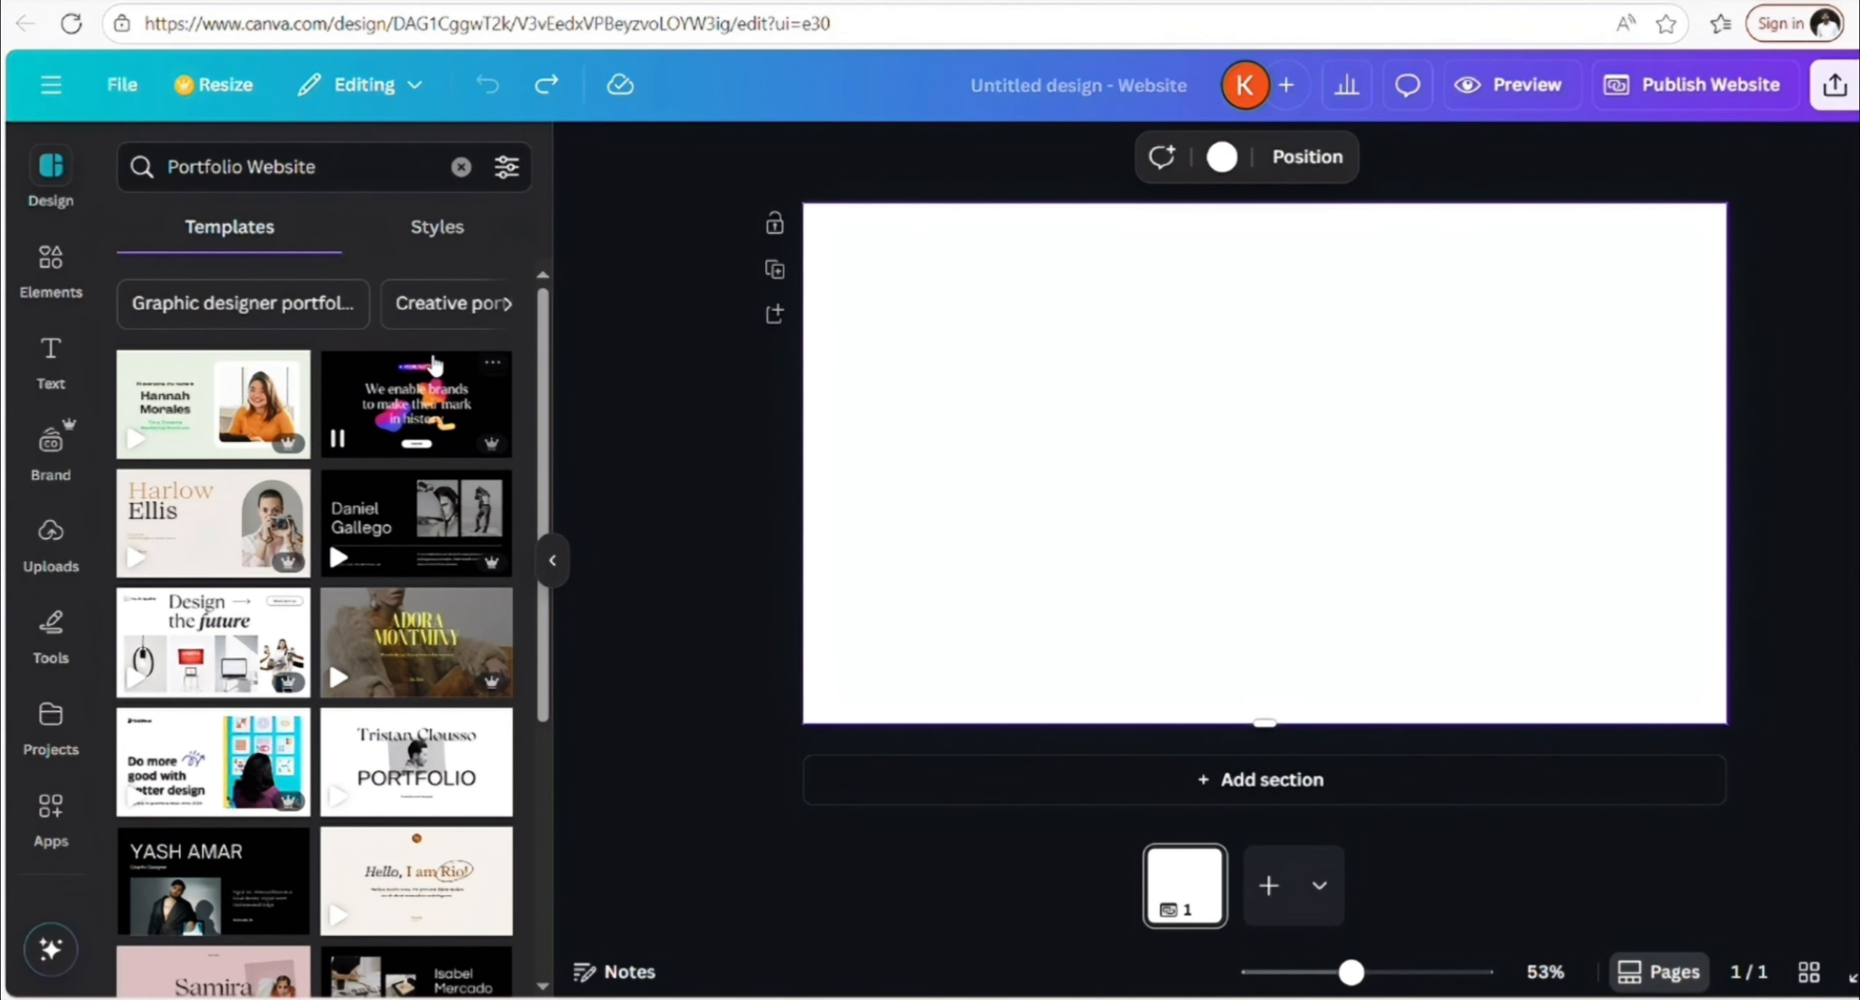
{"action": "mouse_move", "coordinate": [419, 693]}
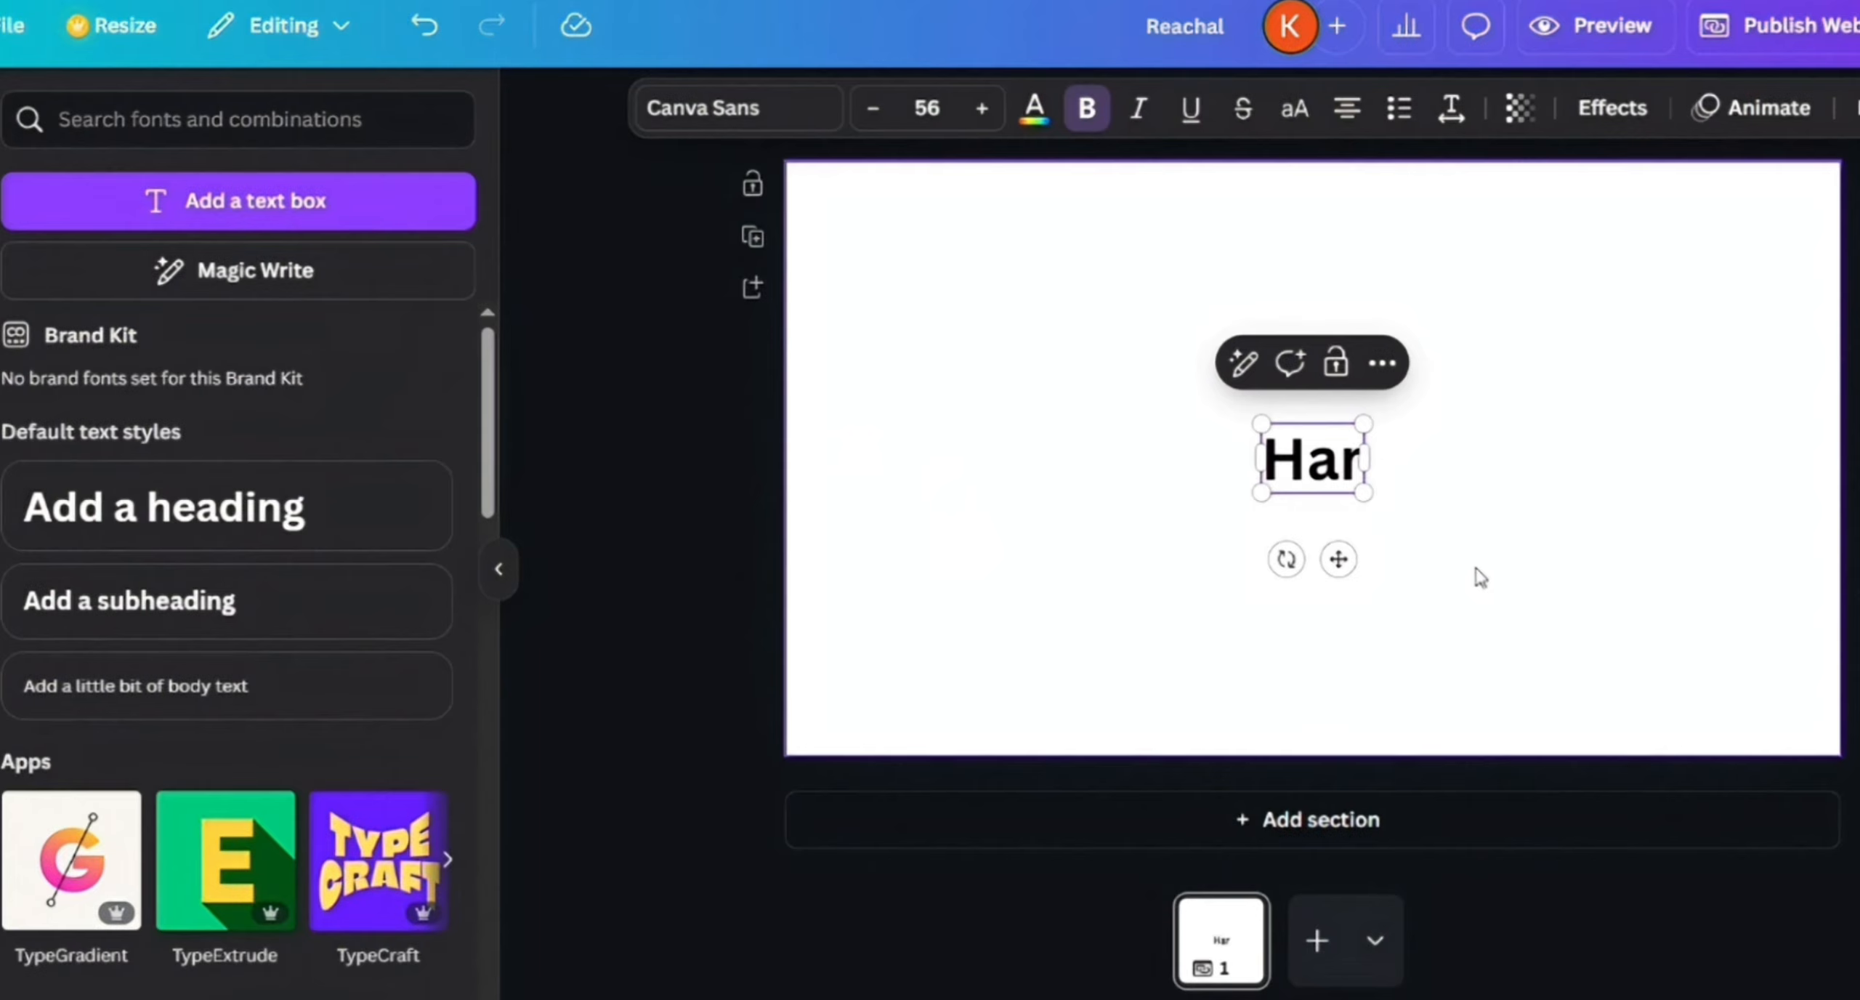
Enter the owner's first name as a heading in the page's upper-left area and add the capitalised surname as a second heading beneath it
{"action": "type", "text": "vey"}
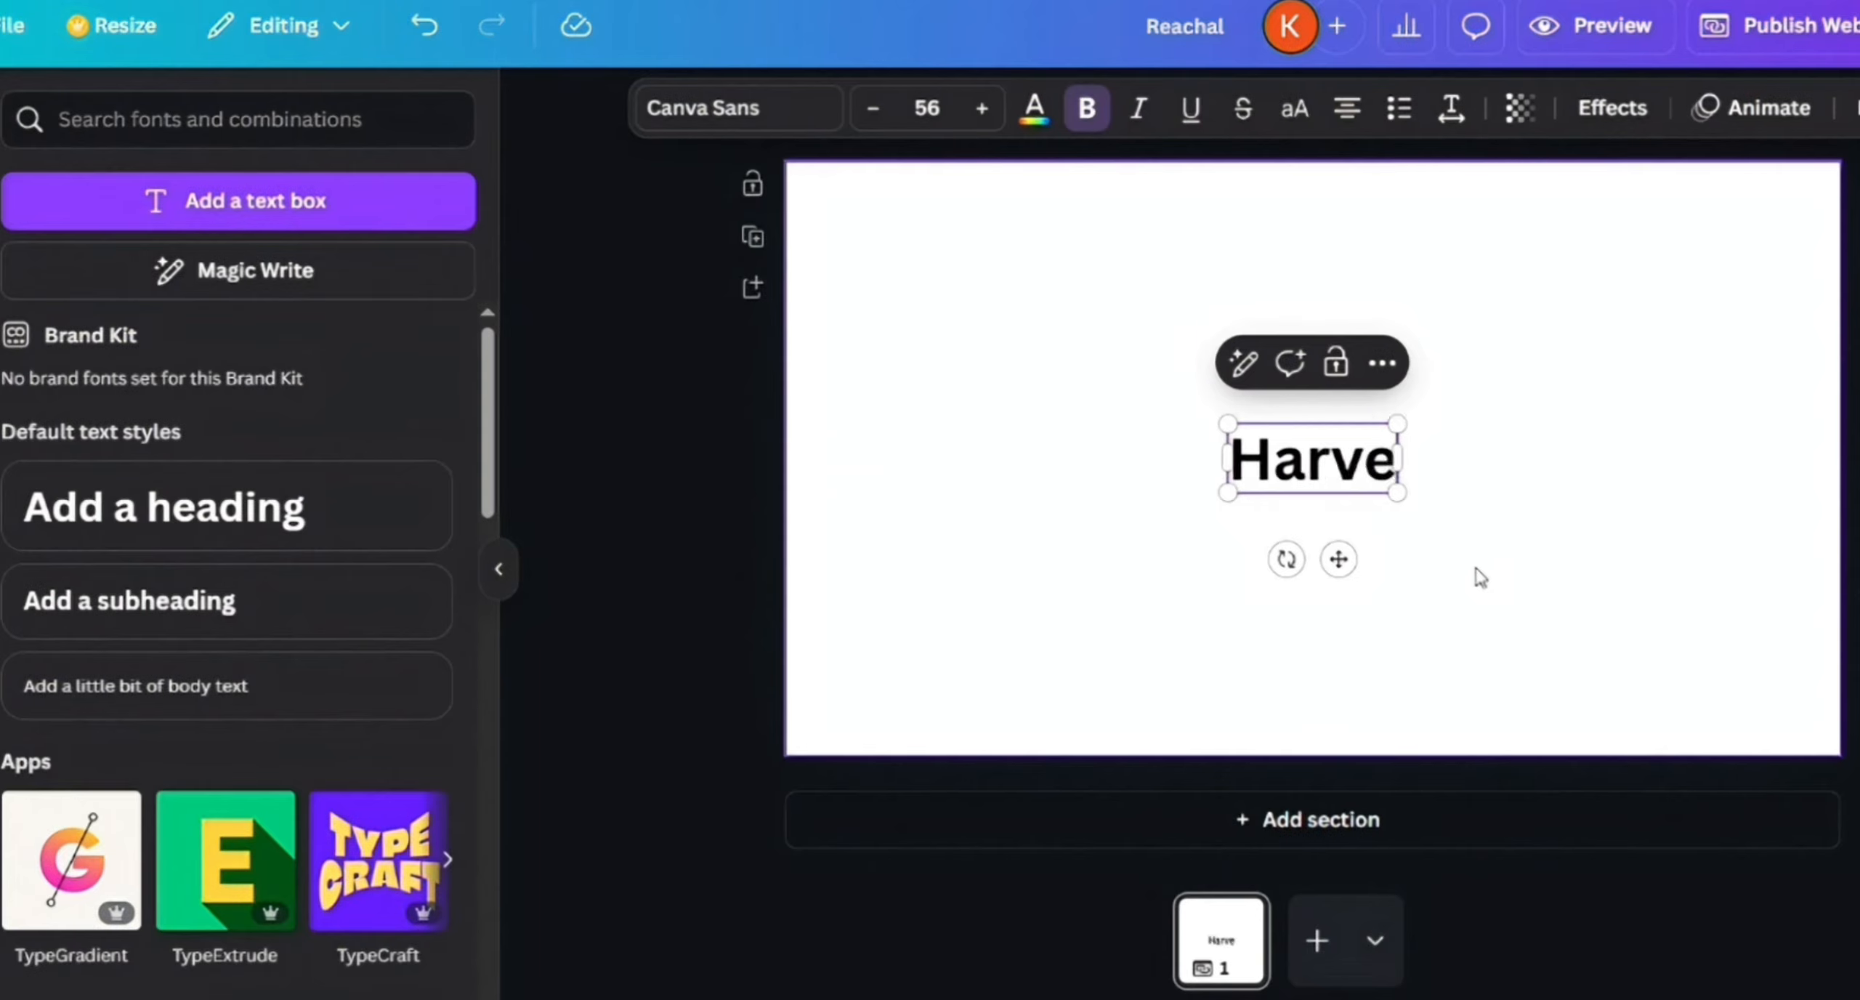
{"action": "left_click_drag", "start_coordinate": [1368, 476], "coordinate": [1049, 408]}
{"action": "left_click", "coordinate": [165, 507]}
{"action": "type", "text": "spectrum"}
{"action": "left_click", "coordinate": [1487, 631]}
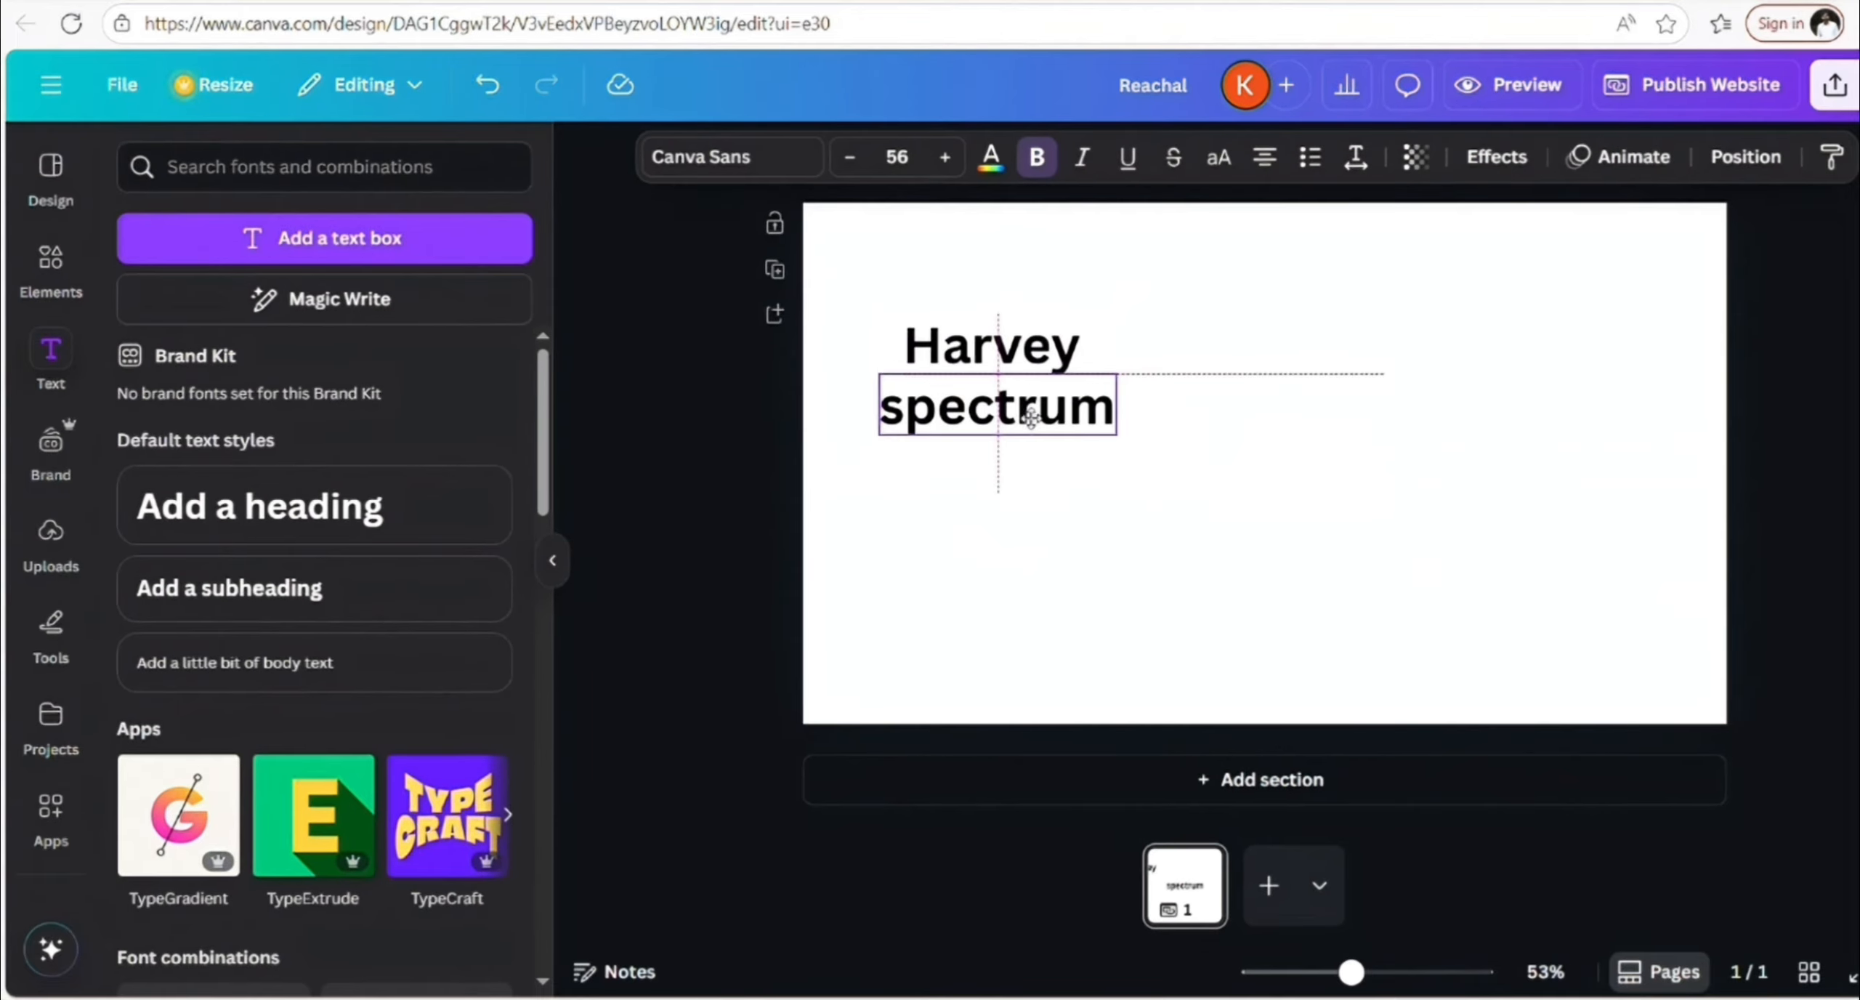
{"action": "left_click", "coordinate": [919, 400]}
{"action": "key", "text": "BackSpace"}
{"action": "type", "text": "S"}
Change the text colour of the first-name heading to brown
{"action": "left_click", "coordinate": [989, 346]}
{"action": "left_click", "coordinate": [990, 157]}
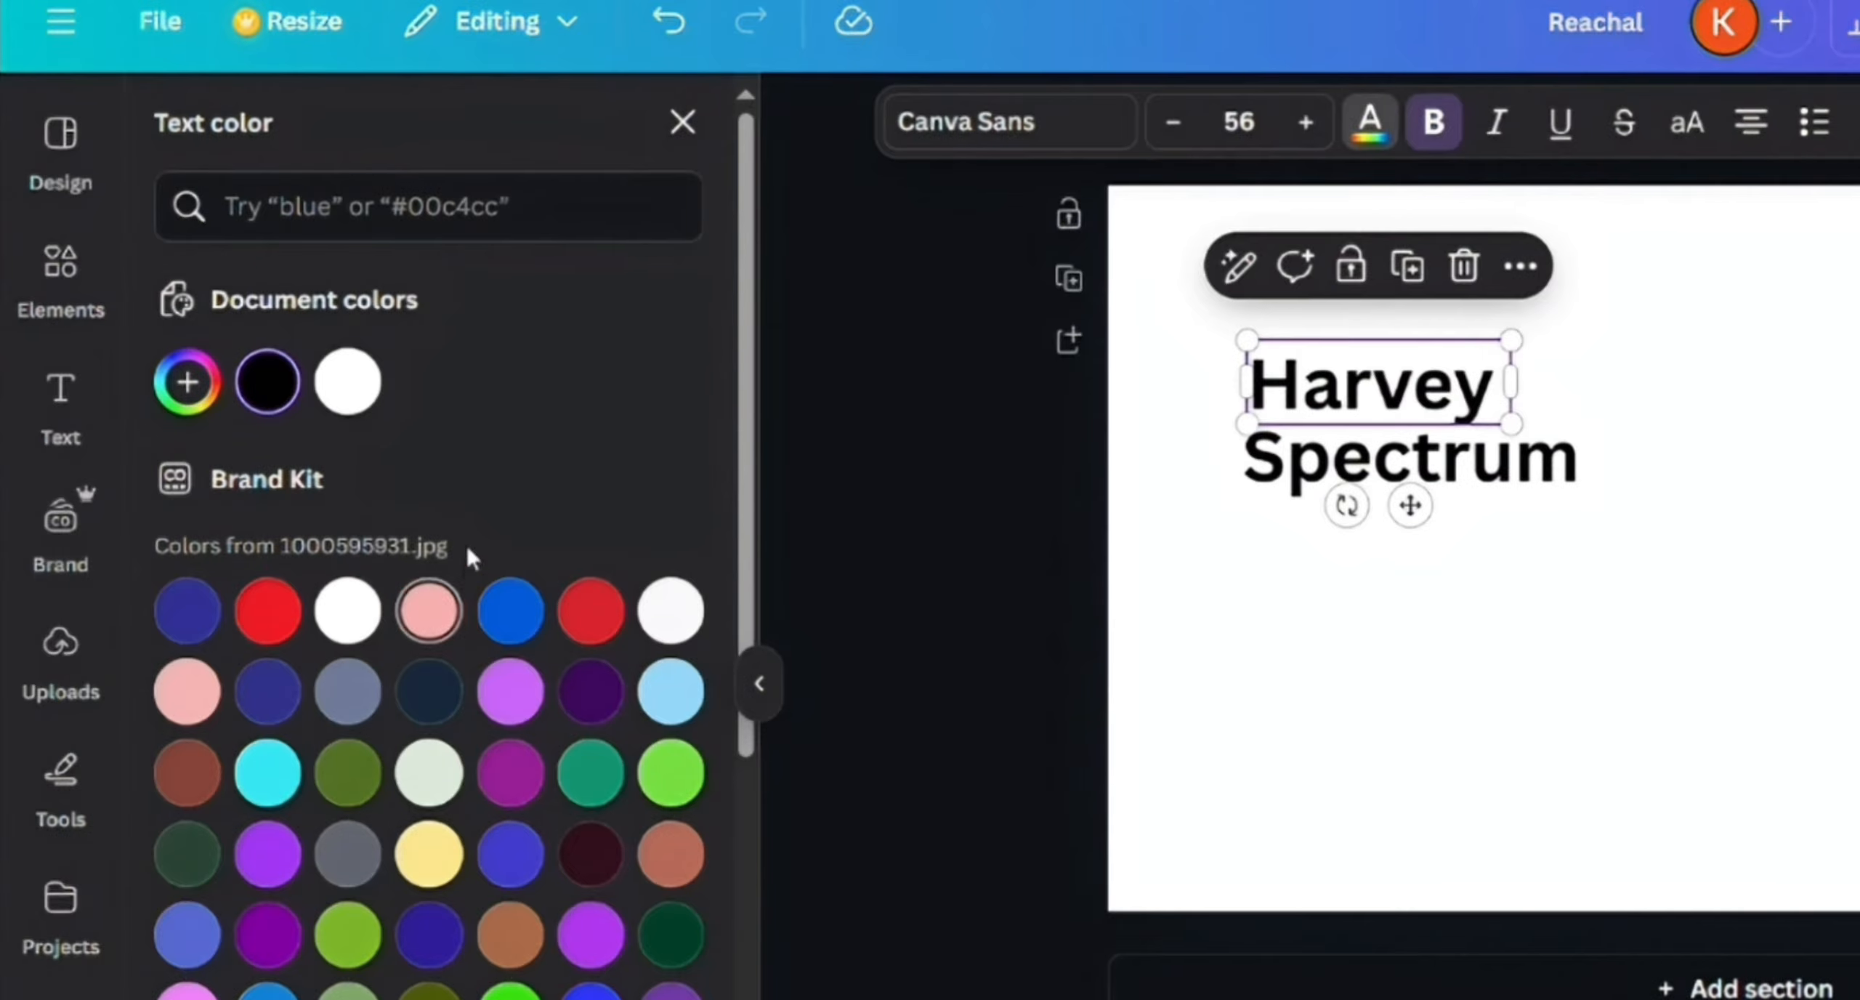
{"action": "scroll", "coordinate": [527, 578], "scroll_direction": "down", "scroll_amount": 5}
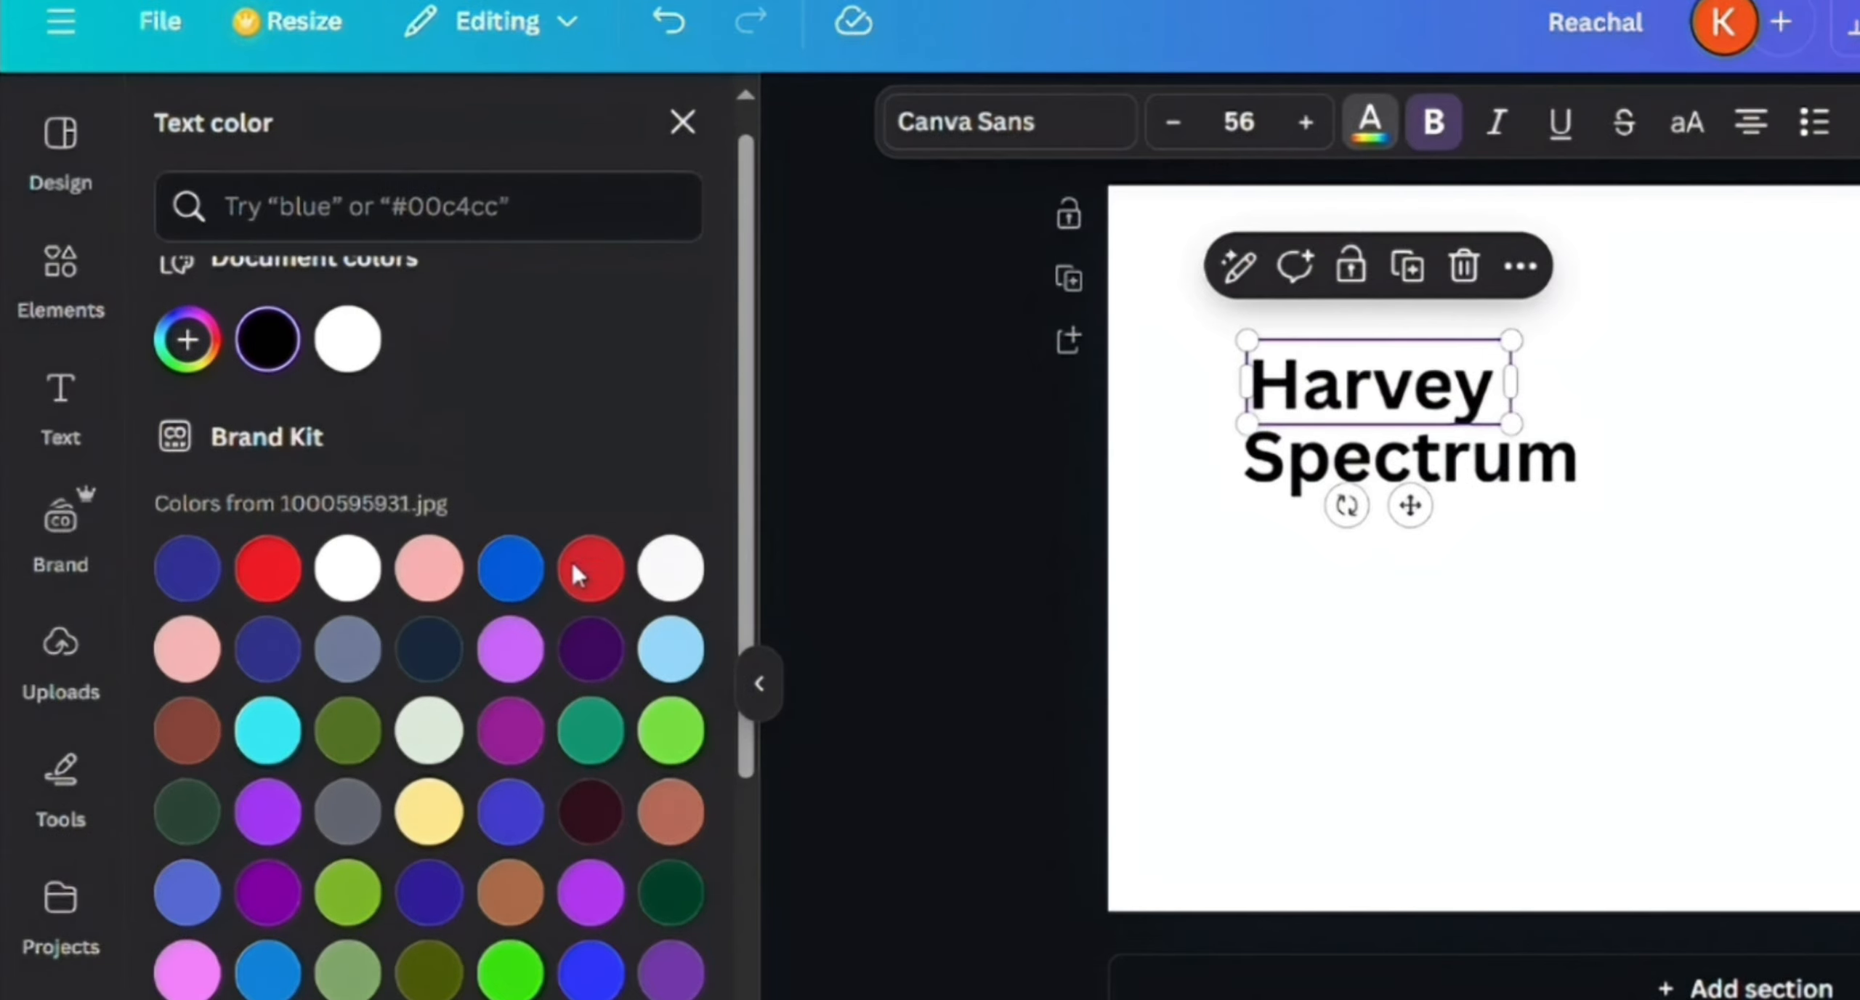
{"action": "scroll", "coordinate": [554, 577], "scroll_direction": "up", "scroll_amount": 1}
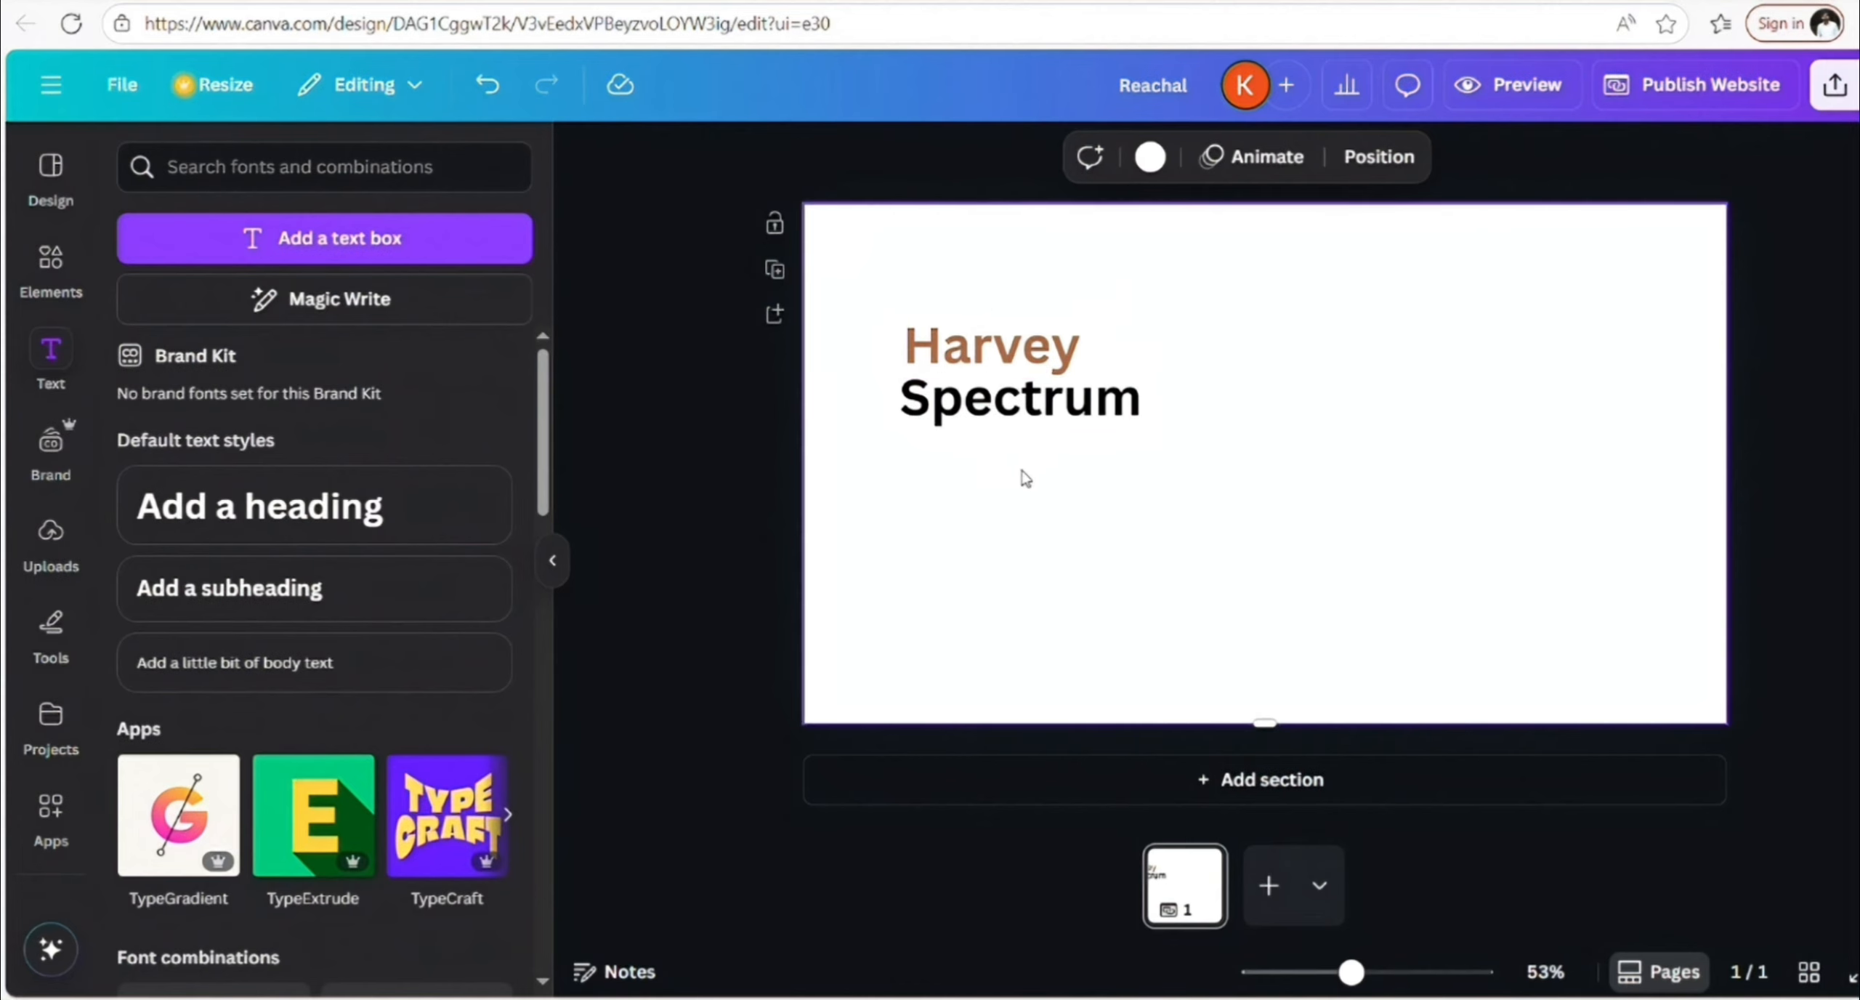
Add the body text "Content Creator & Ai Expert" on one line beneath the surname heading
{"action": "key", "text": "t"}
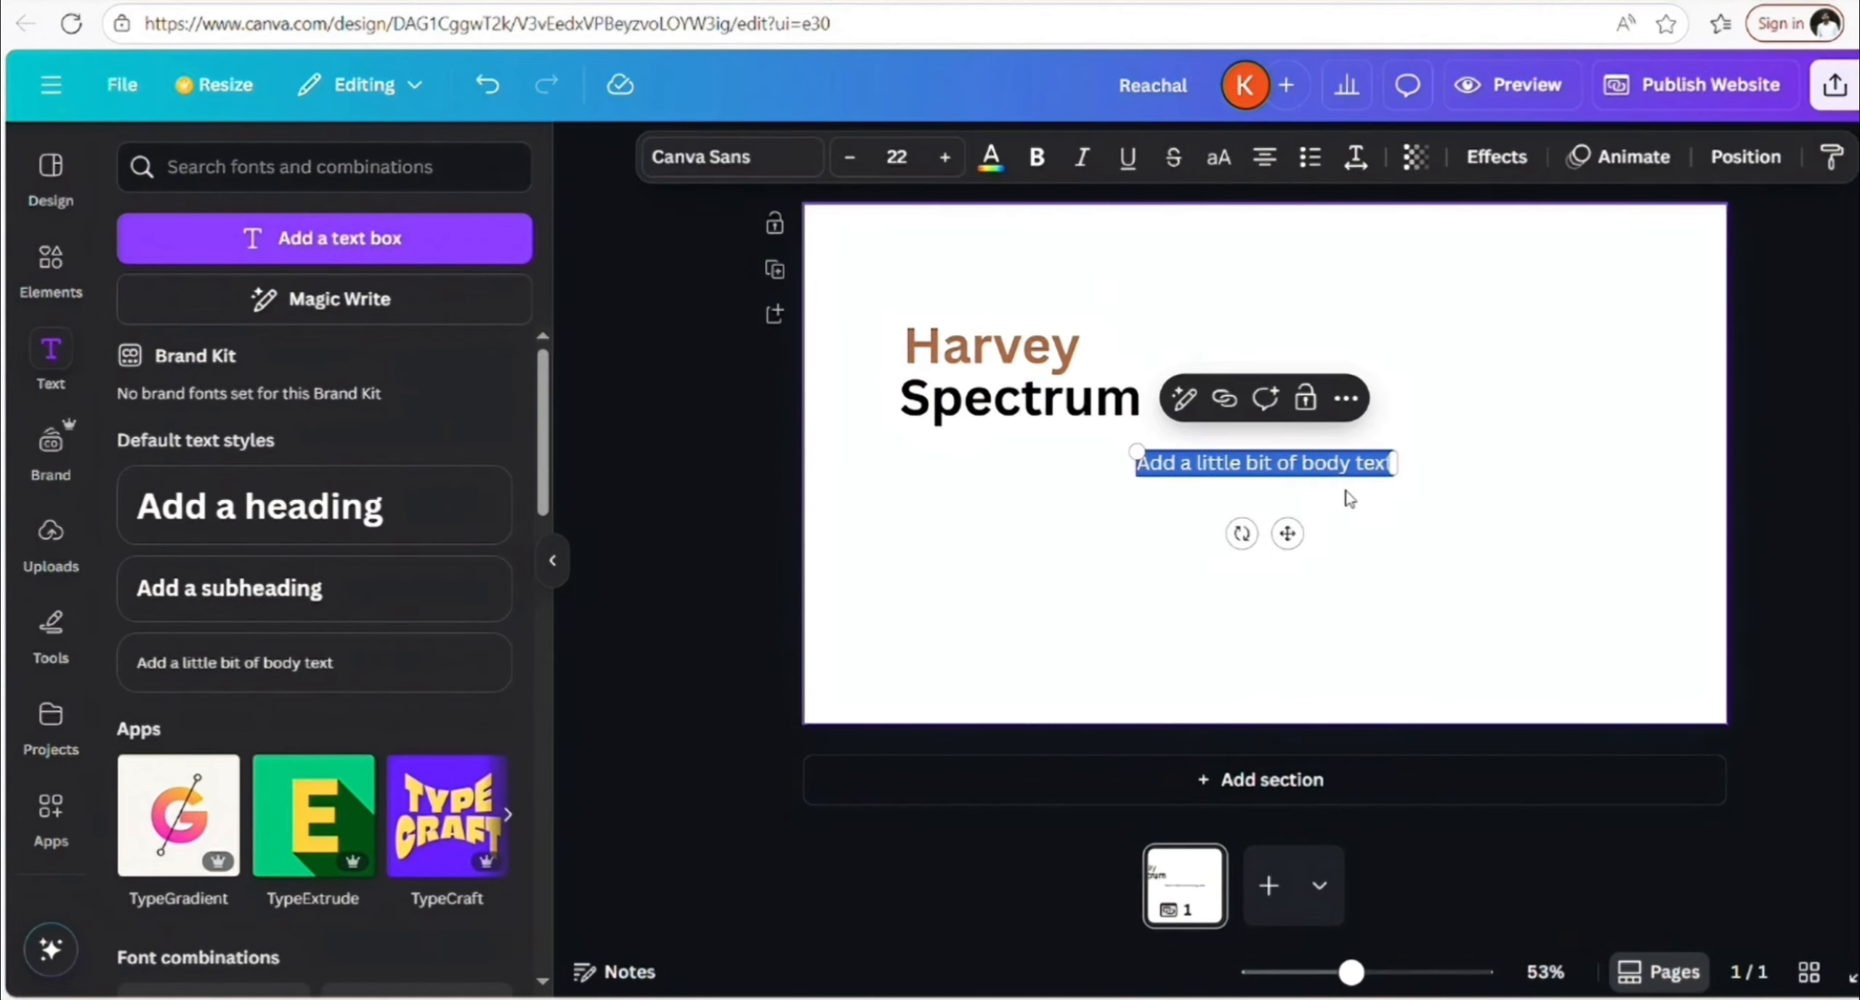
{"action": "type", "text": "Content Creator & Social media Expert"}
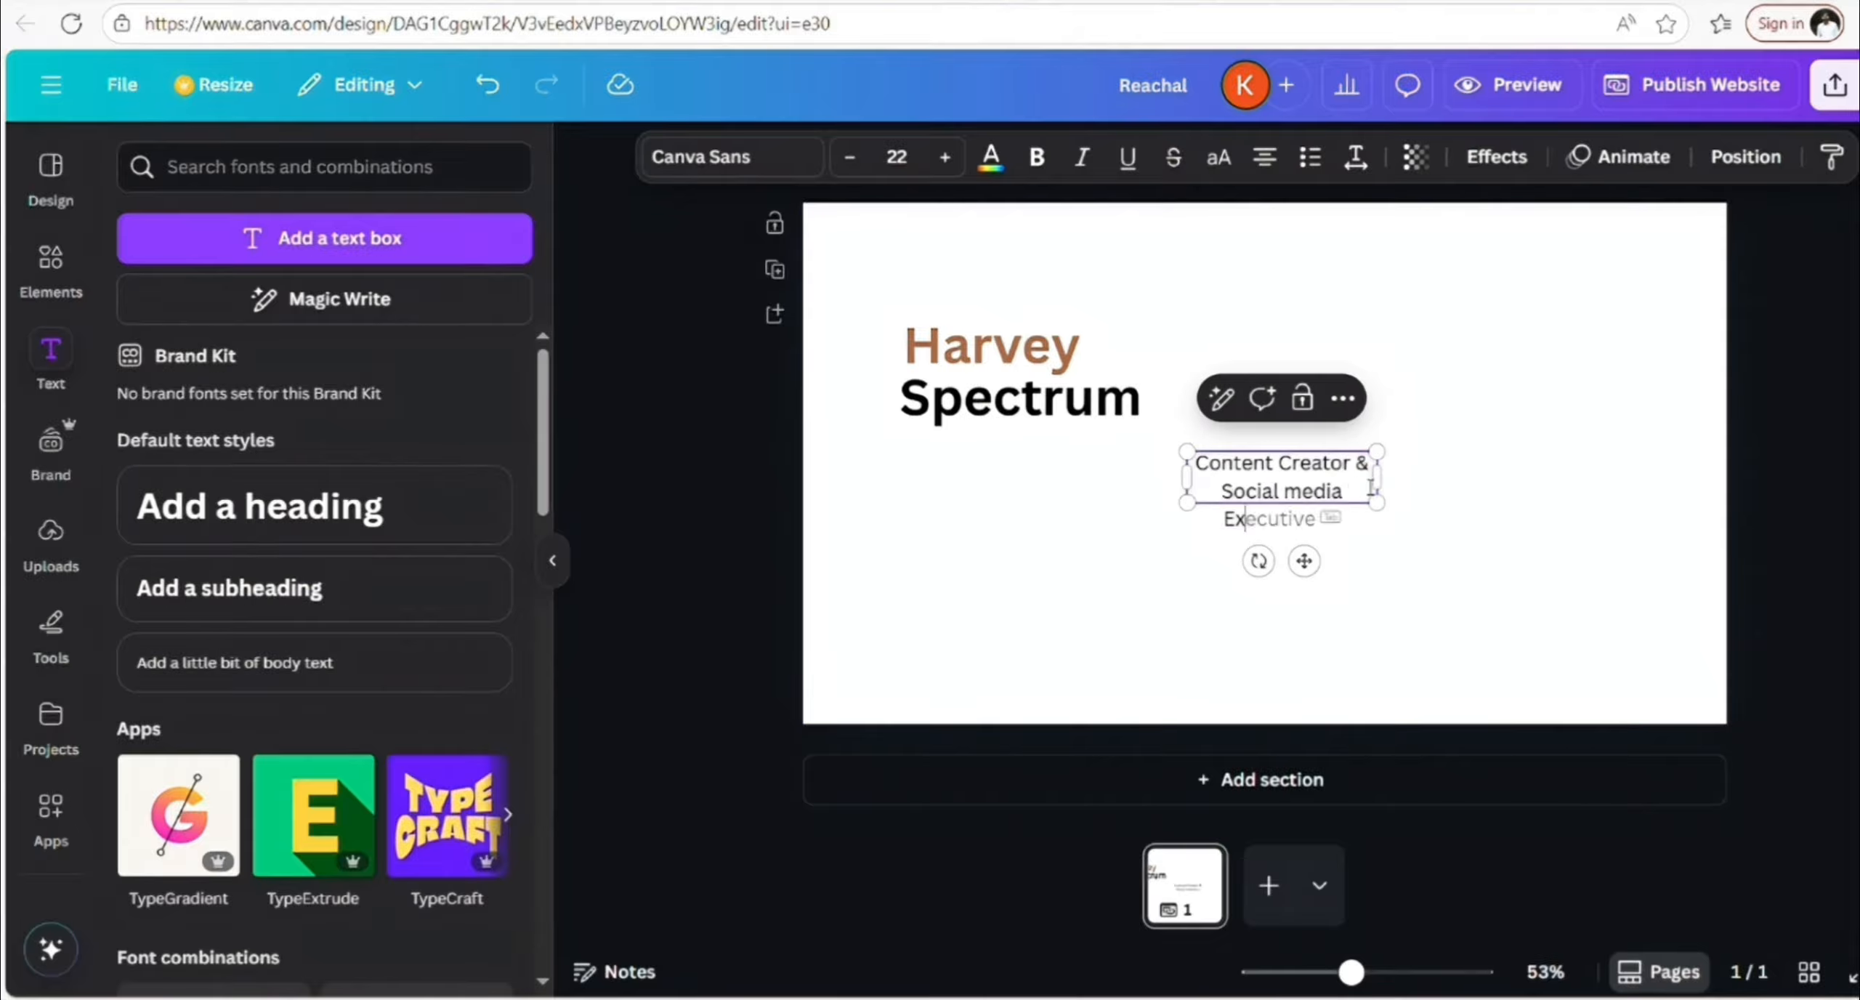
{"action": "left_click_drag", "start_coordinate": [1380, 488], "coordinate": [1616, 476]}
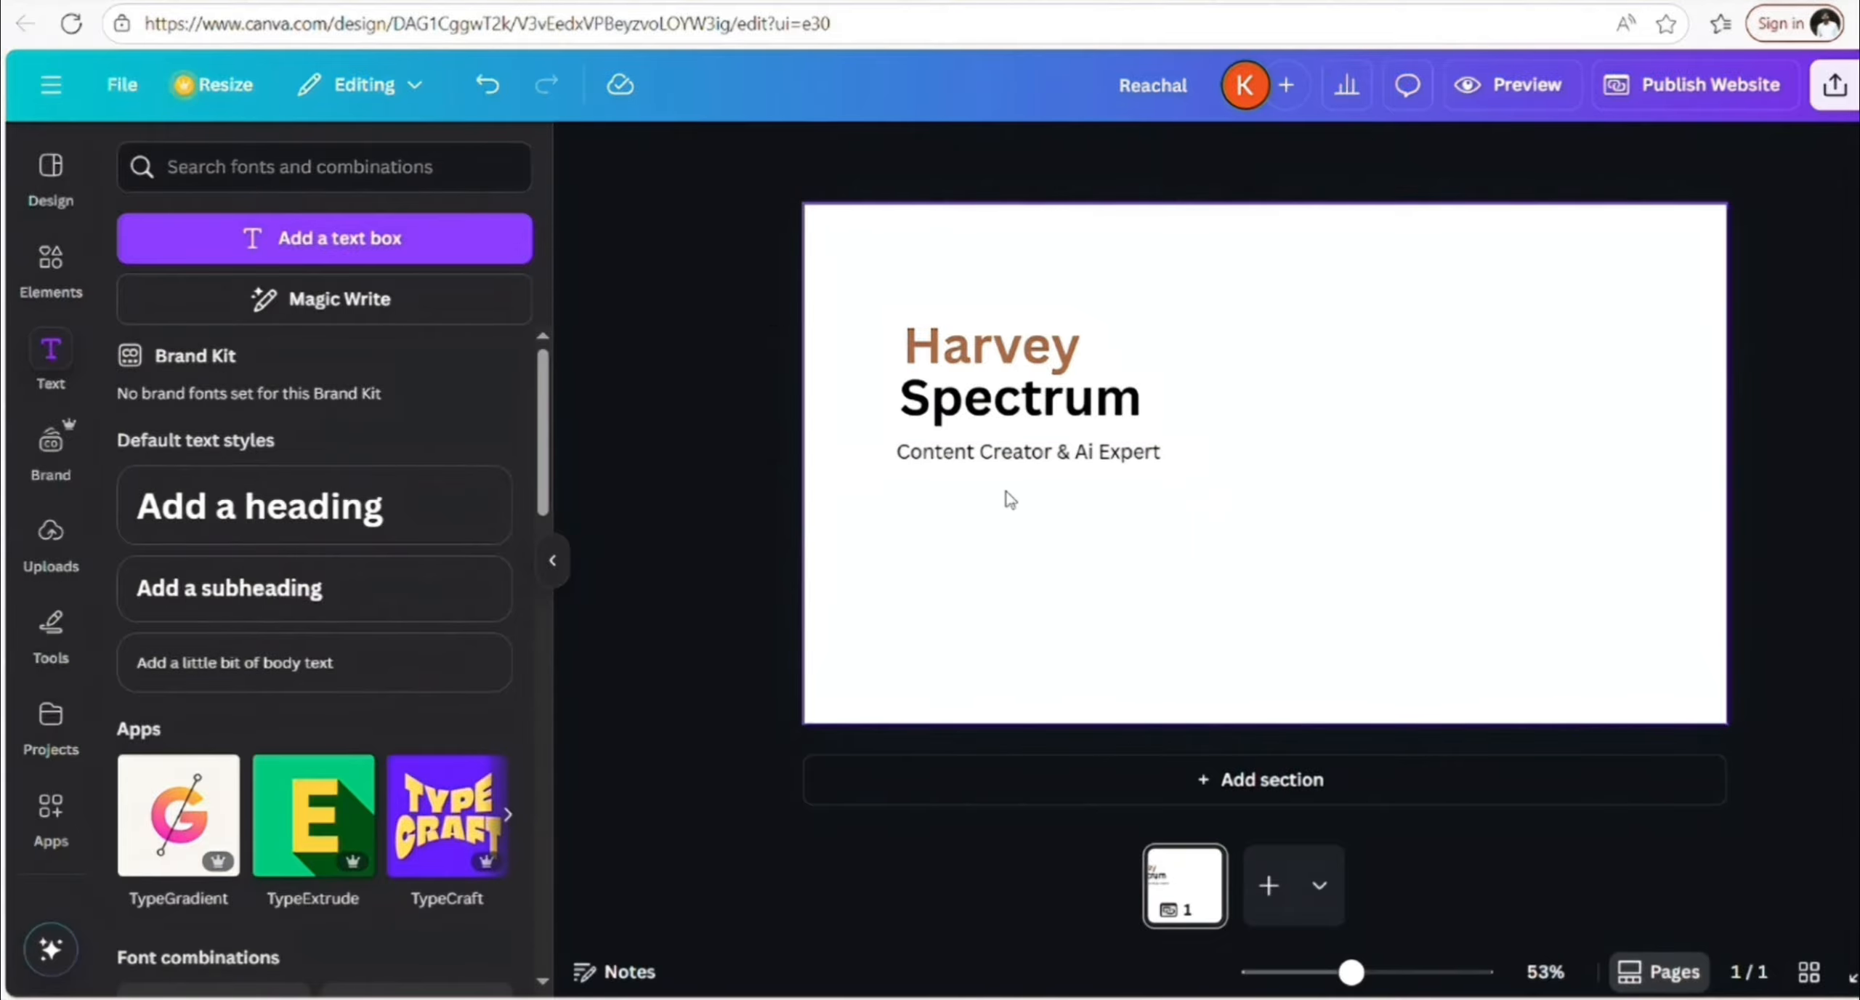
Find photos for "men with laptop" and place the smiling man in a blue shirt so he fills the page's right half
{"action": "left_click", "coordinate": [51, 821]}
{"action": "type", "text": "yo"}
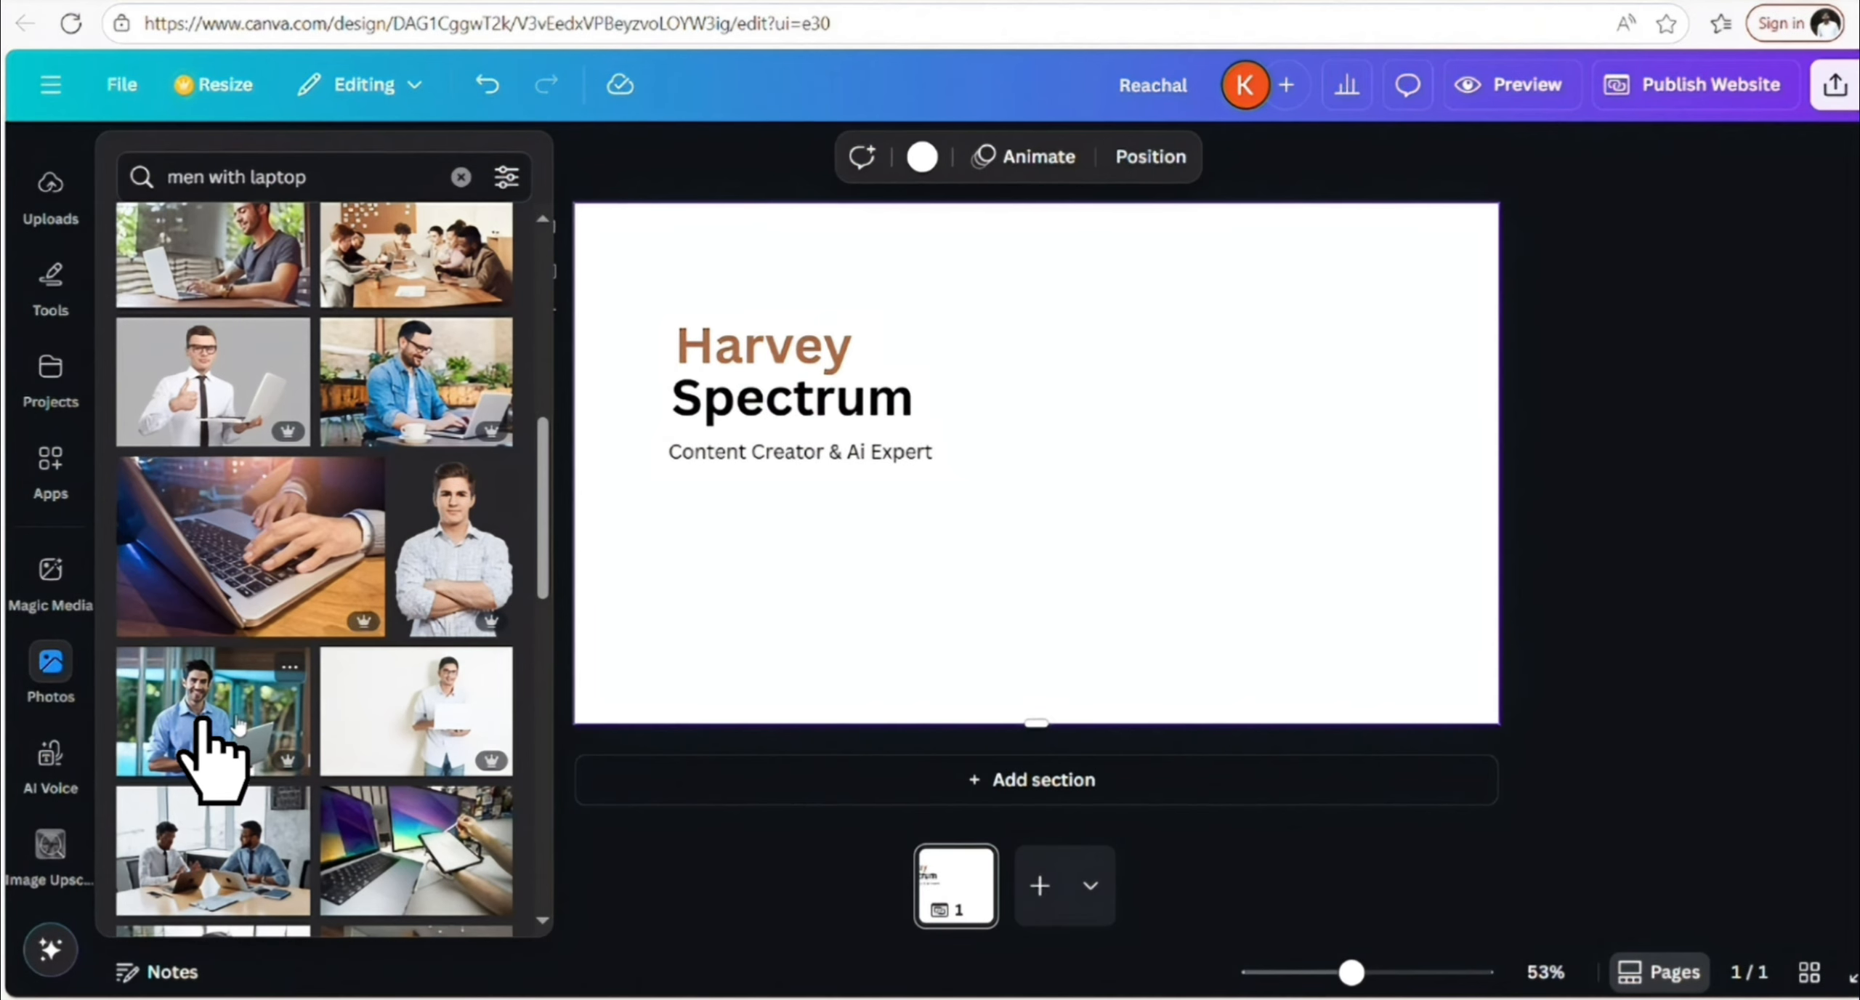
{"action": "left_click", "coordinate": [208, 705]}
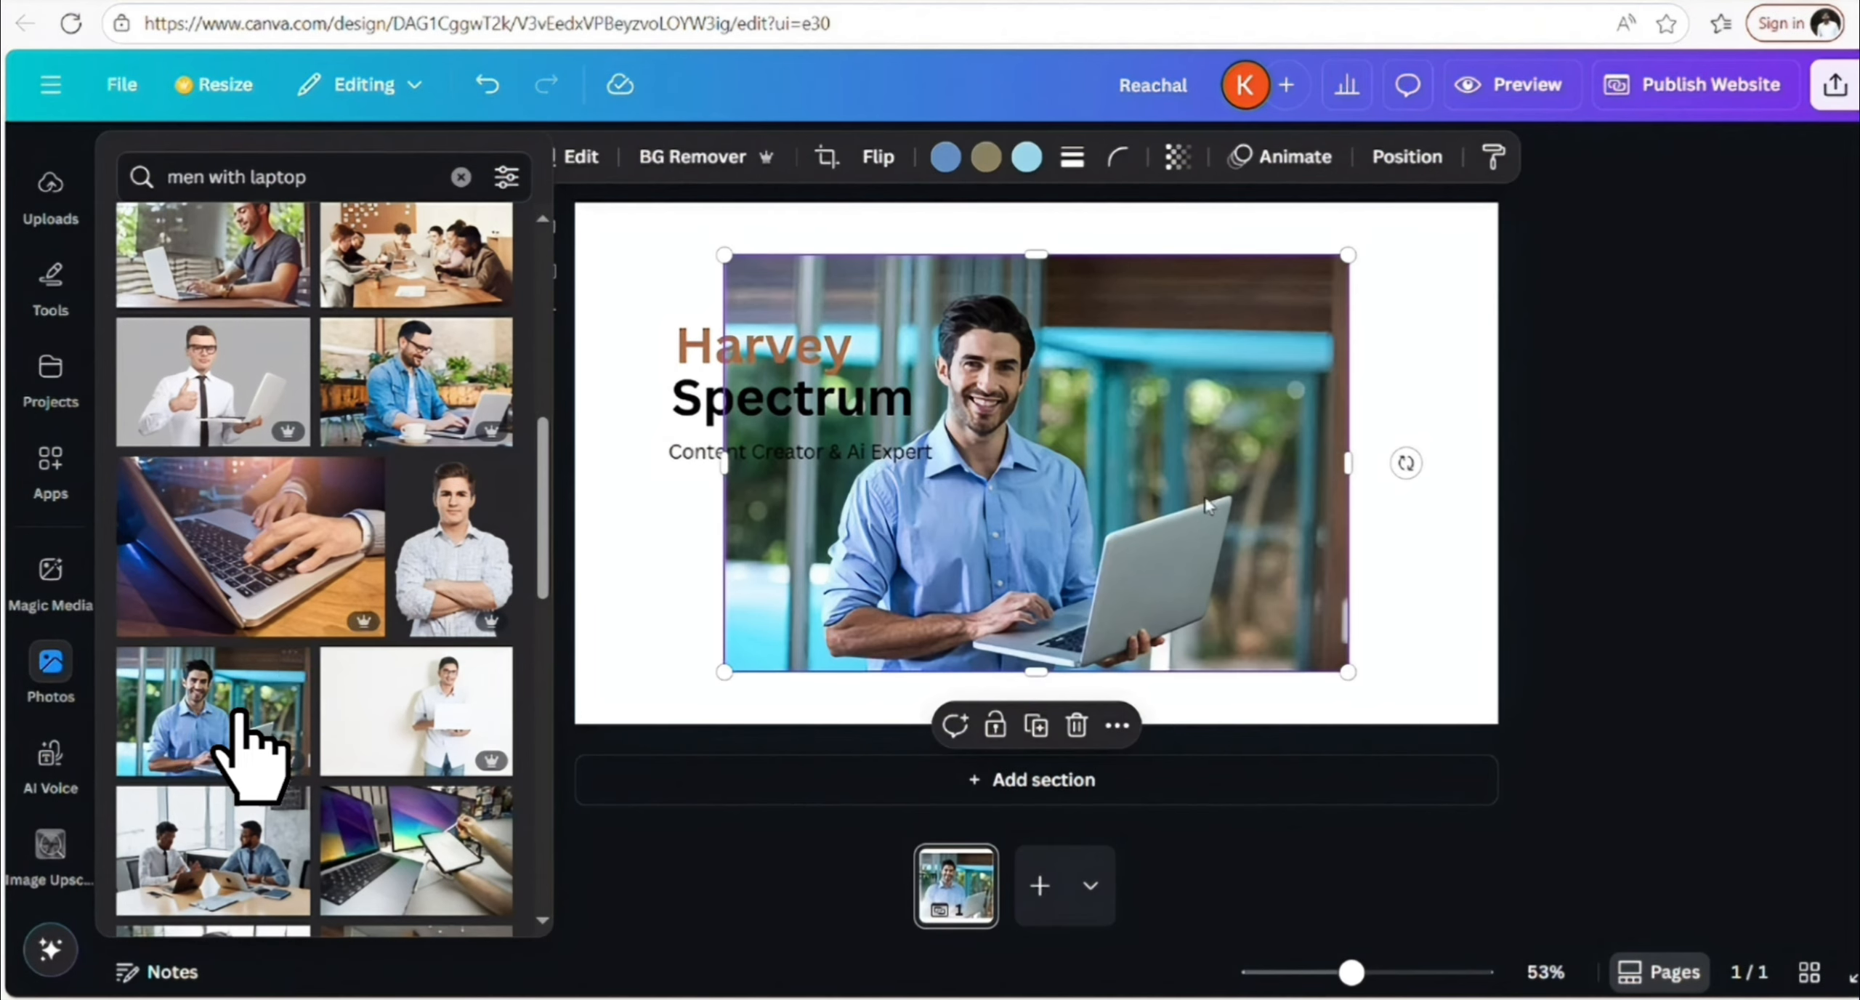
{"action": "left_click_drag", "start_coordinate": [1027, 427], "coordinate": [1237, 373]}
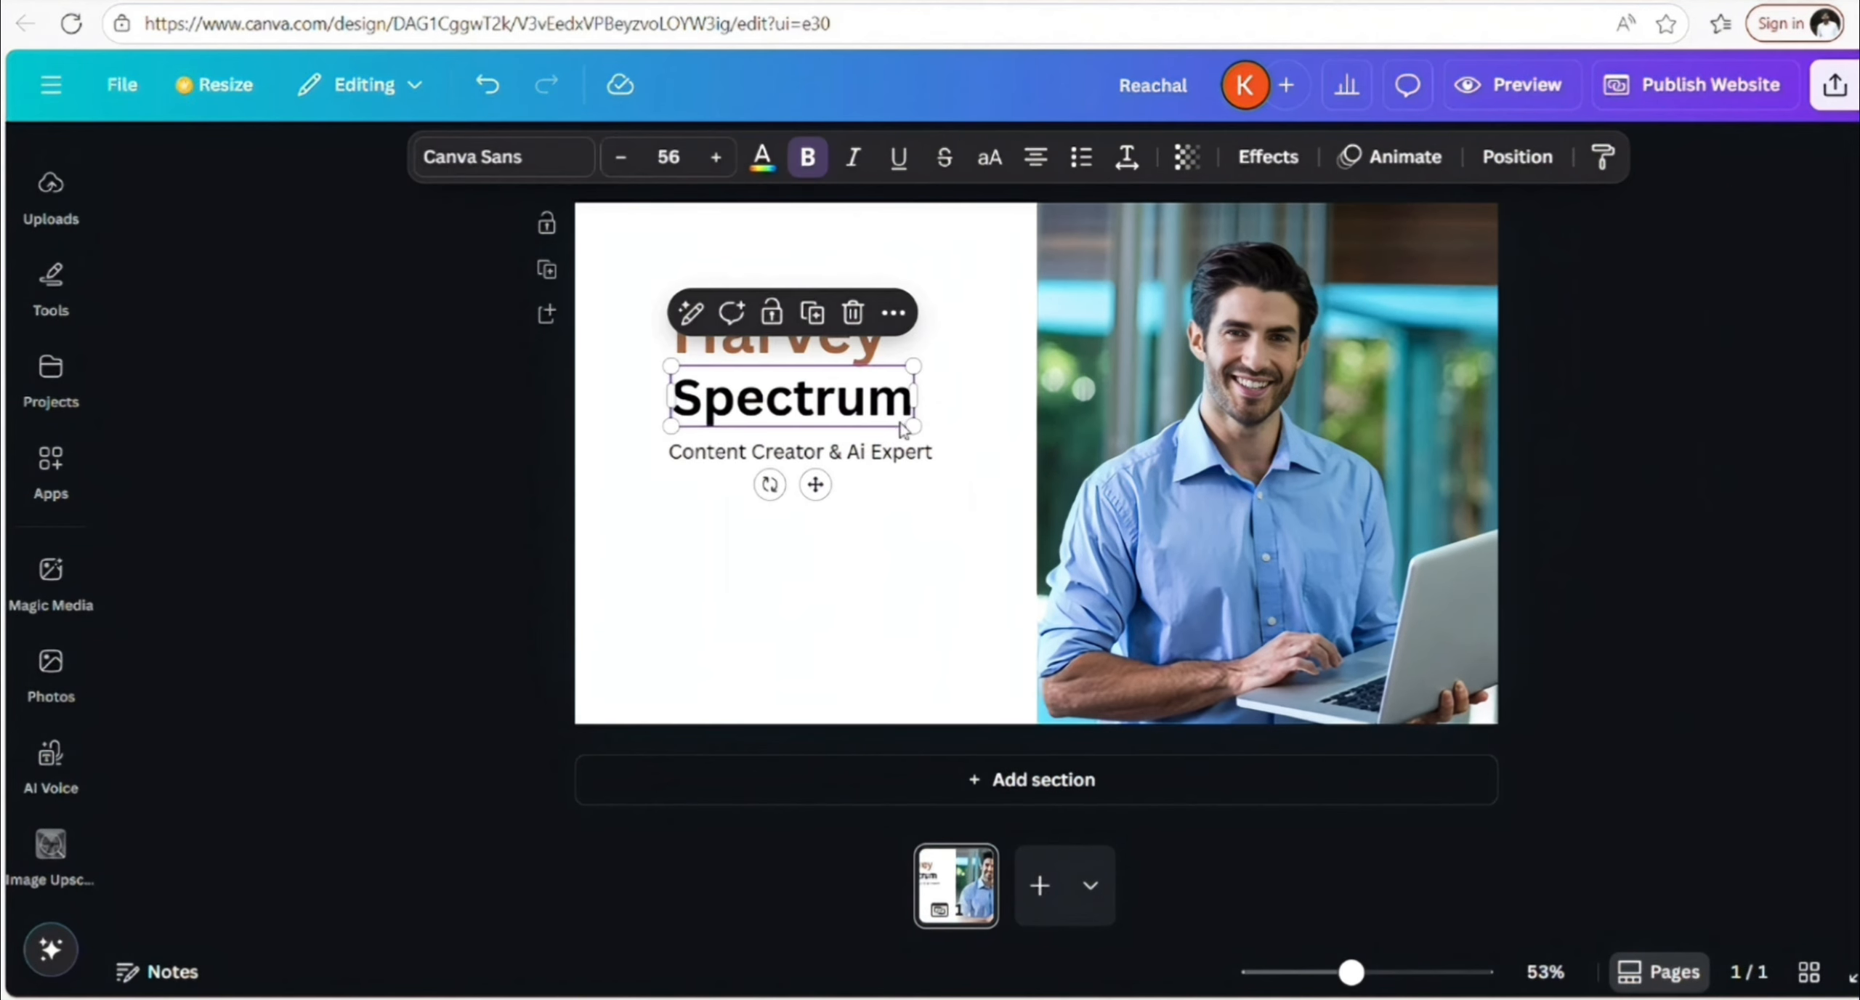
Enlarge the surname heading and recolour the first-name heading blue #638cc3
{"action": "left_click_drag", "start_coordinate": [914, 422], "coordinate": [946, 444]}
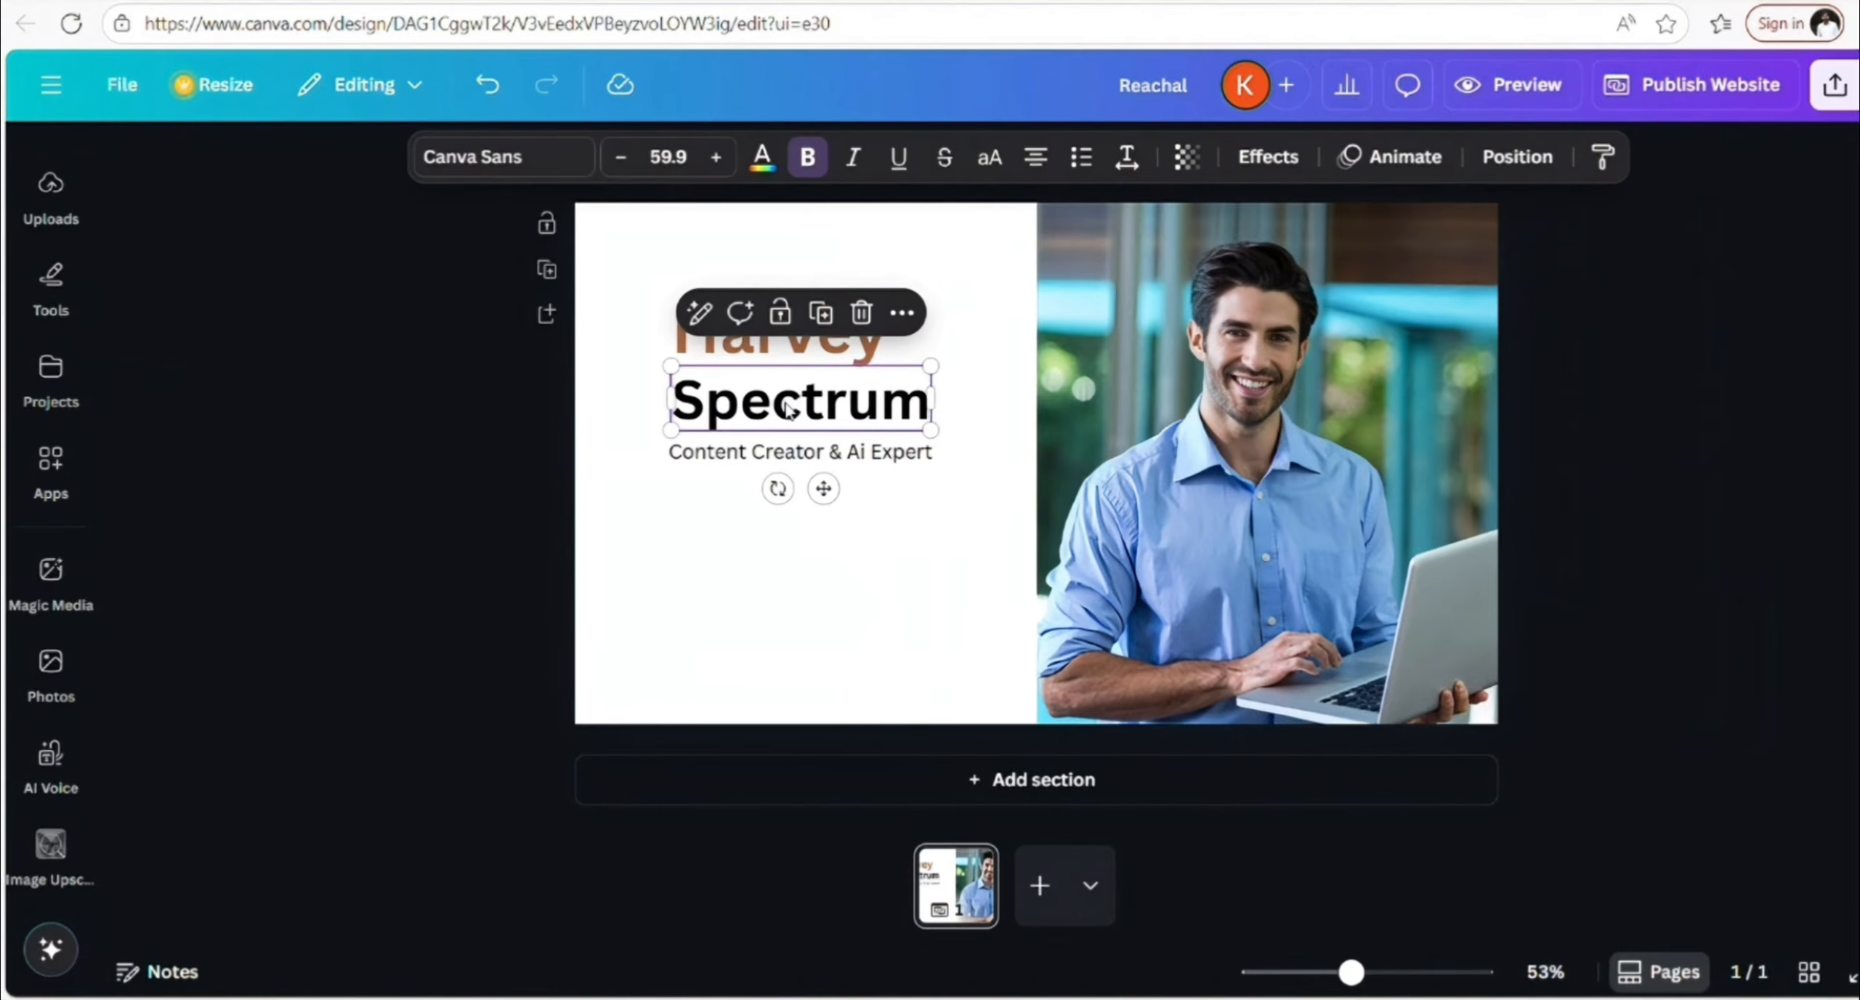
{"action": "left_click", "coordinate": [777, 335]}
{"action": "left_click", "coordinate": [762, 157]}
{"action": "left_click", "coordinate": [256, 414]}
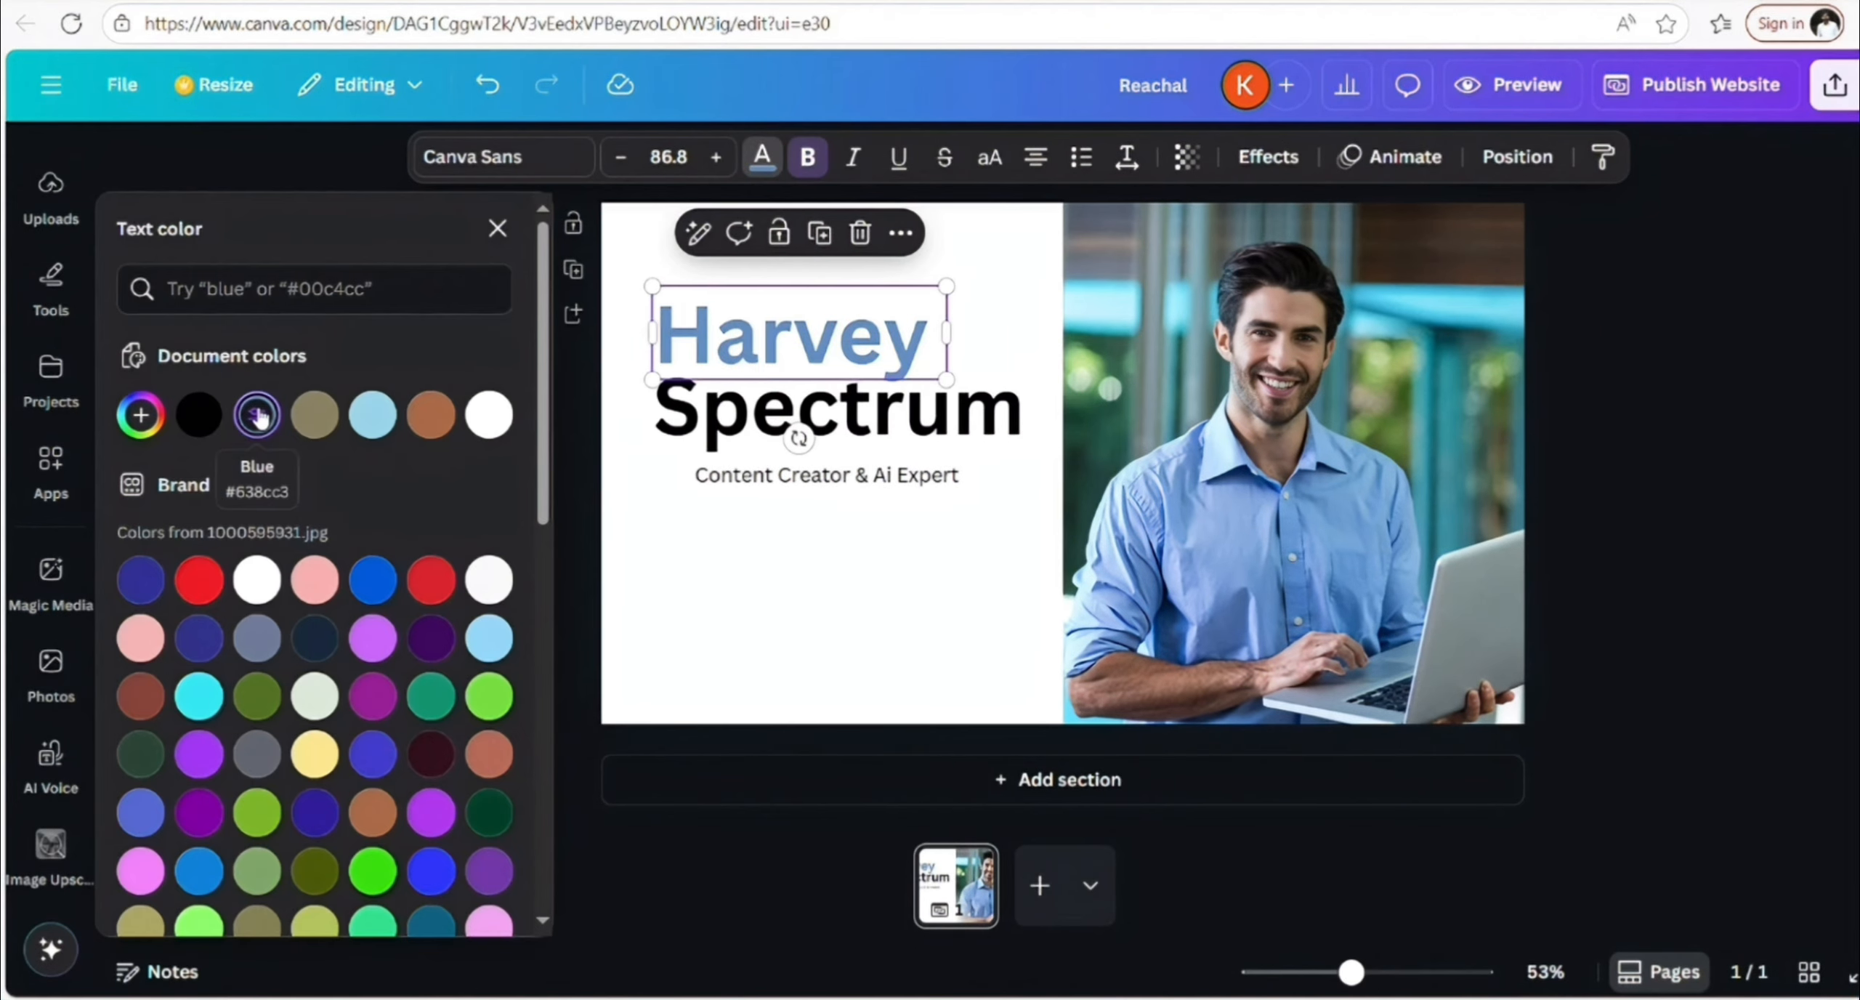
{"action": "left_click", "coordinate": [849, 576]}
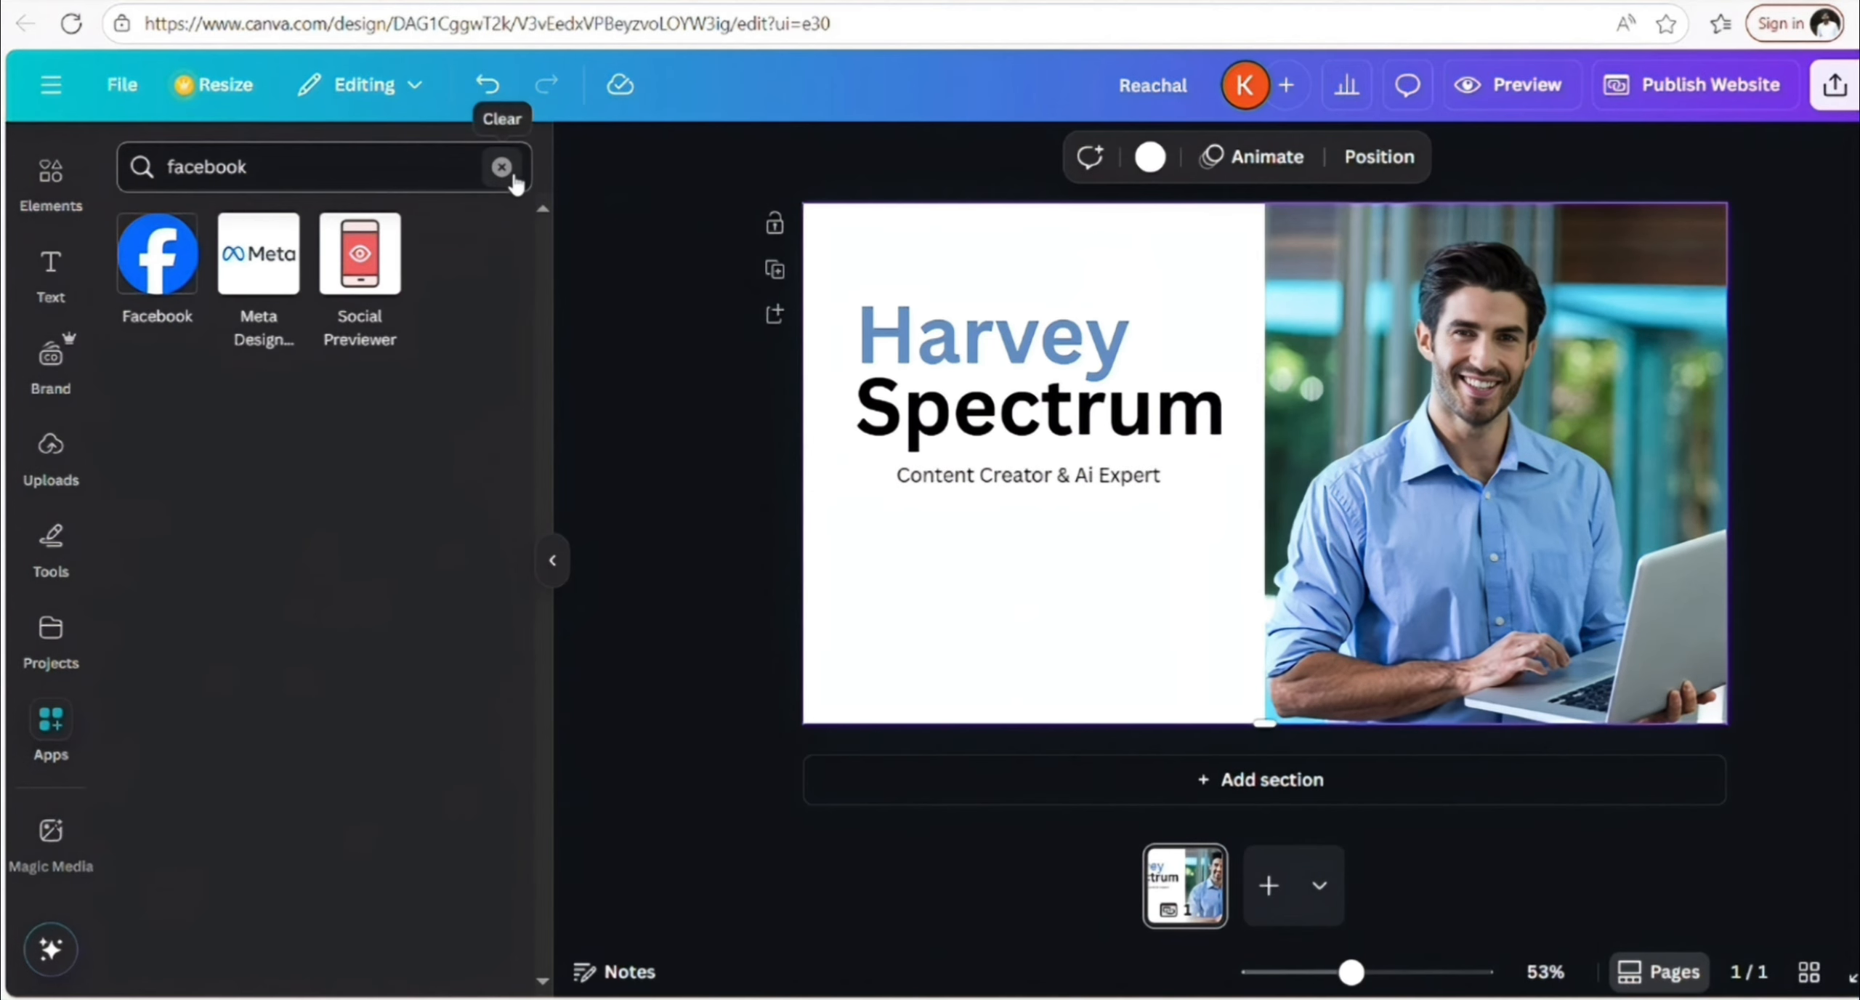
Replace the facebook app search with "brand" and open the Brandfetch Logo app in the design
{"action": "left_click", "coordinate": [502, 167]}
{"action": "type", "text": "brand"}
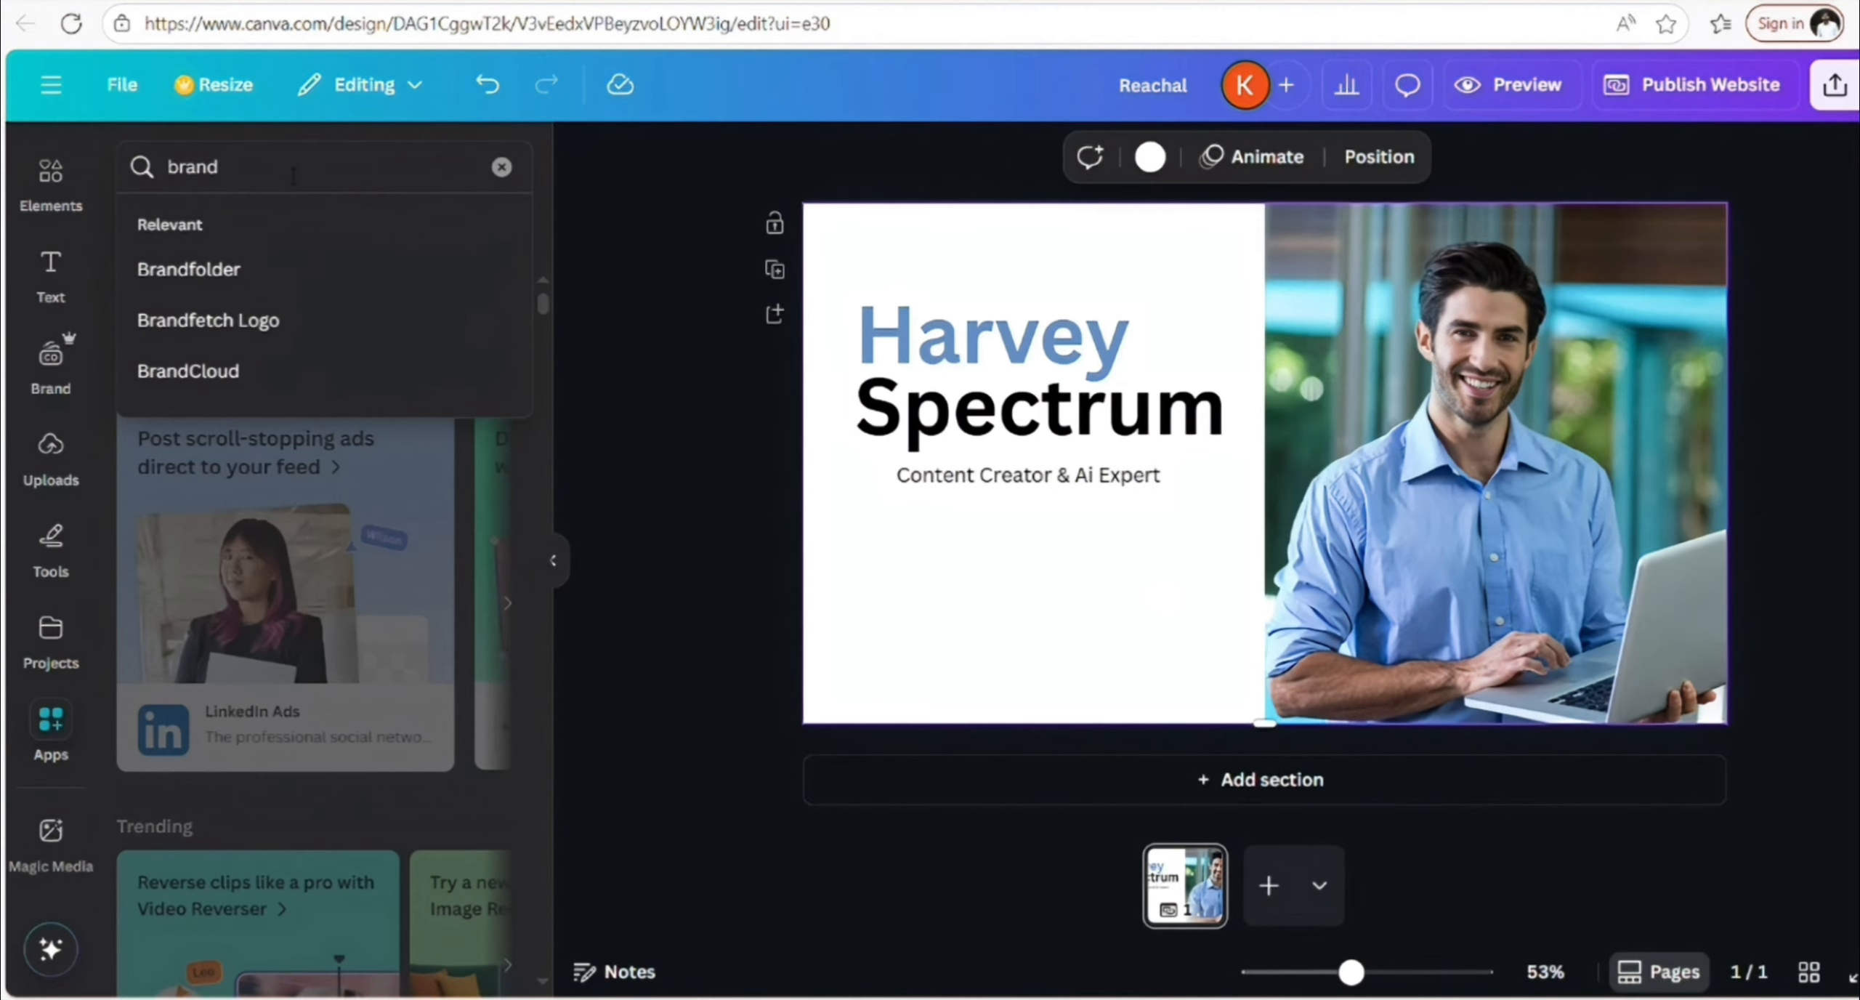
{"action": "left_click", "coordinate": [227, 327]}
{"action": "left_click", "coordinate": [159, 255]}
{"action": "scroll", "coordinate": [335, 445], "scroll_direction": "down", "scroll_amount": 2}
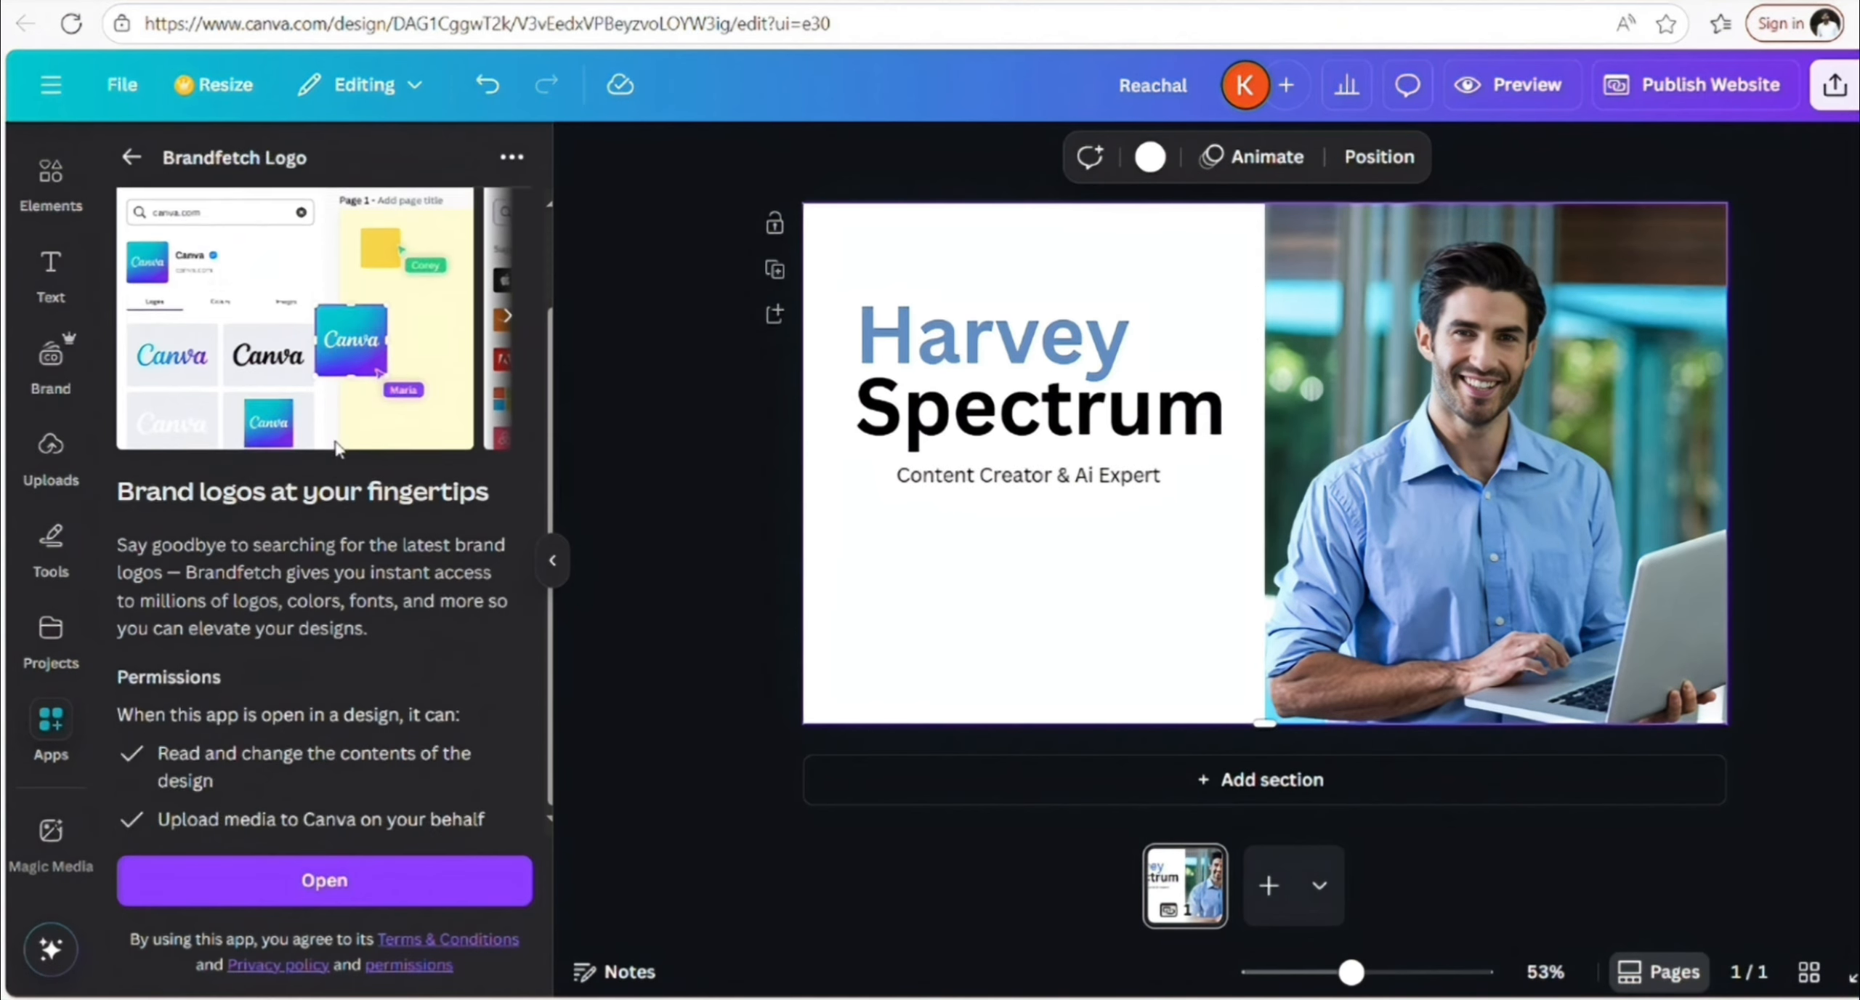
{"action": "left_click", "coordinate": [302, 877]}
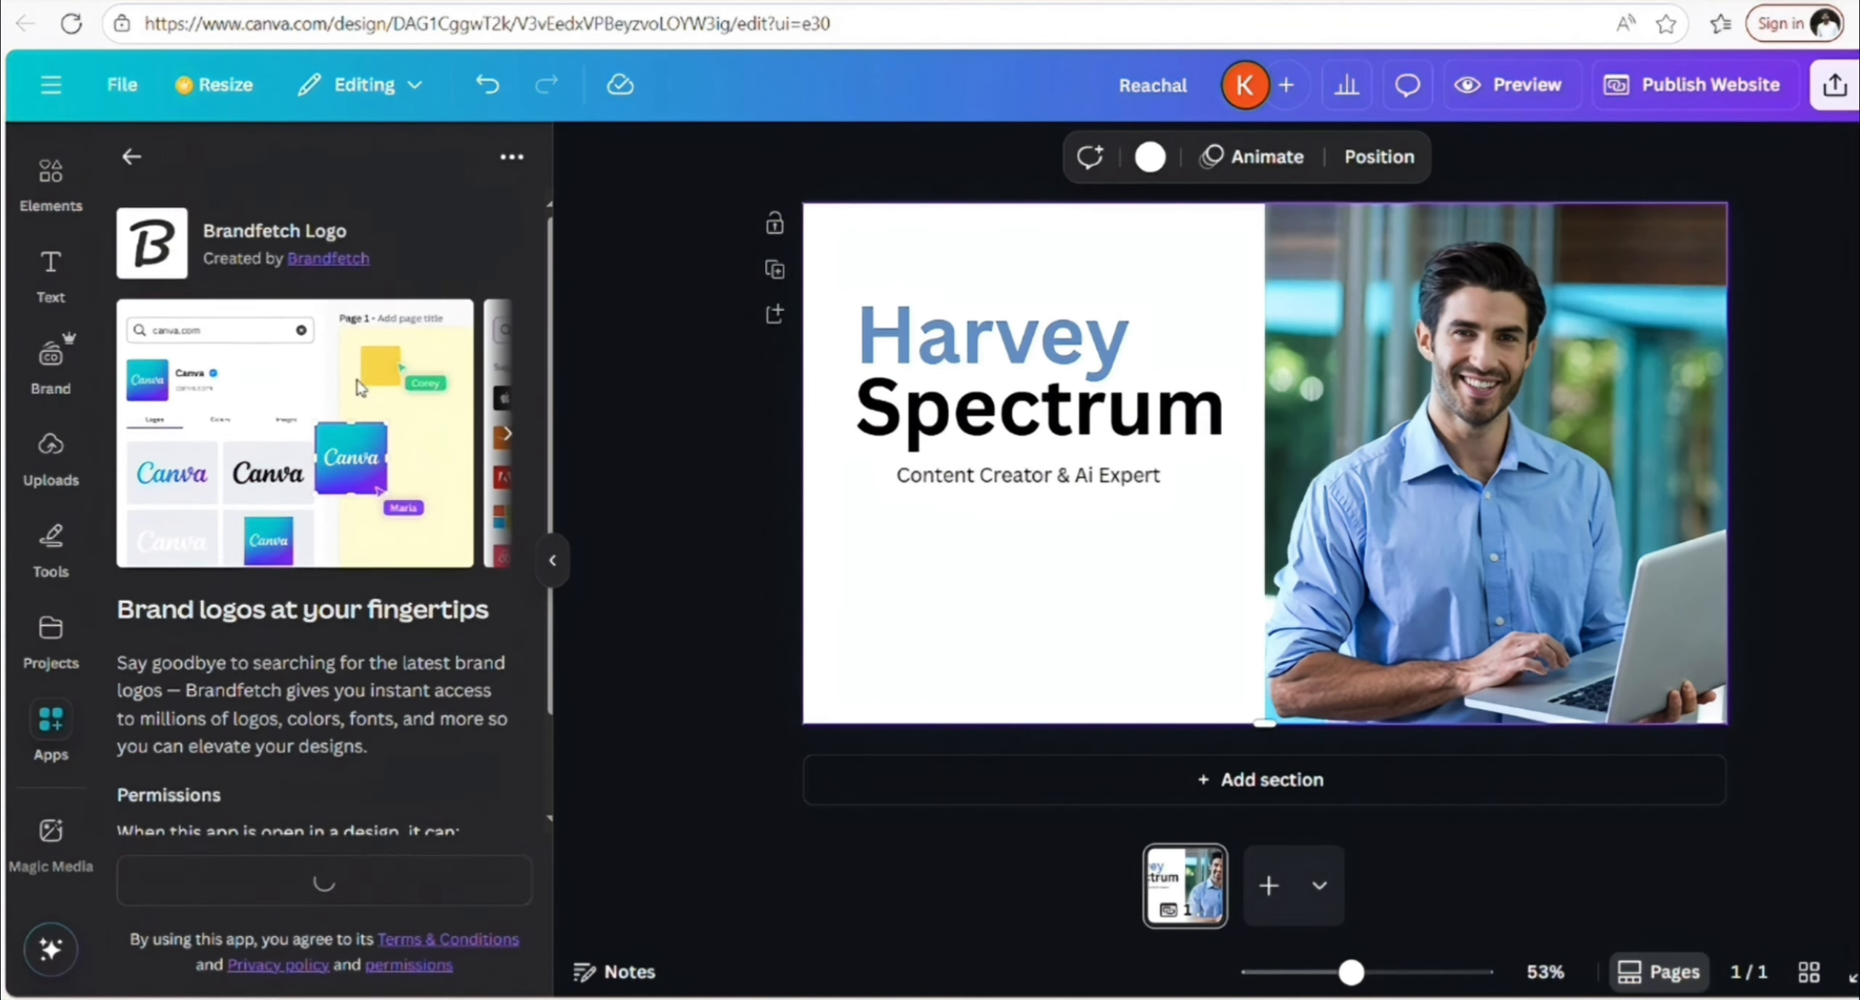
Find the Facebook logo, place the round version small beneath the tagline and recolour it #638cc3
{"action": "left_click", "coordinate": [289, 218]}
{"action": "type", "text": "facebook"}
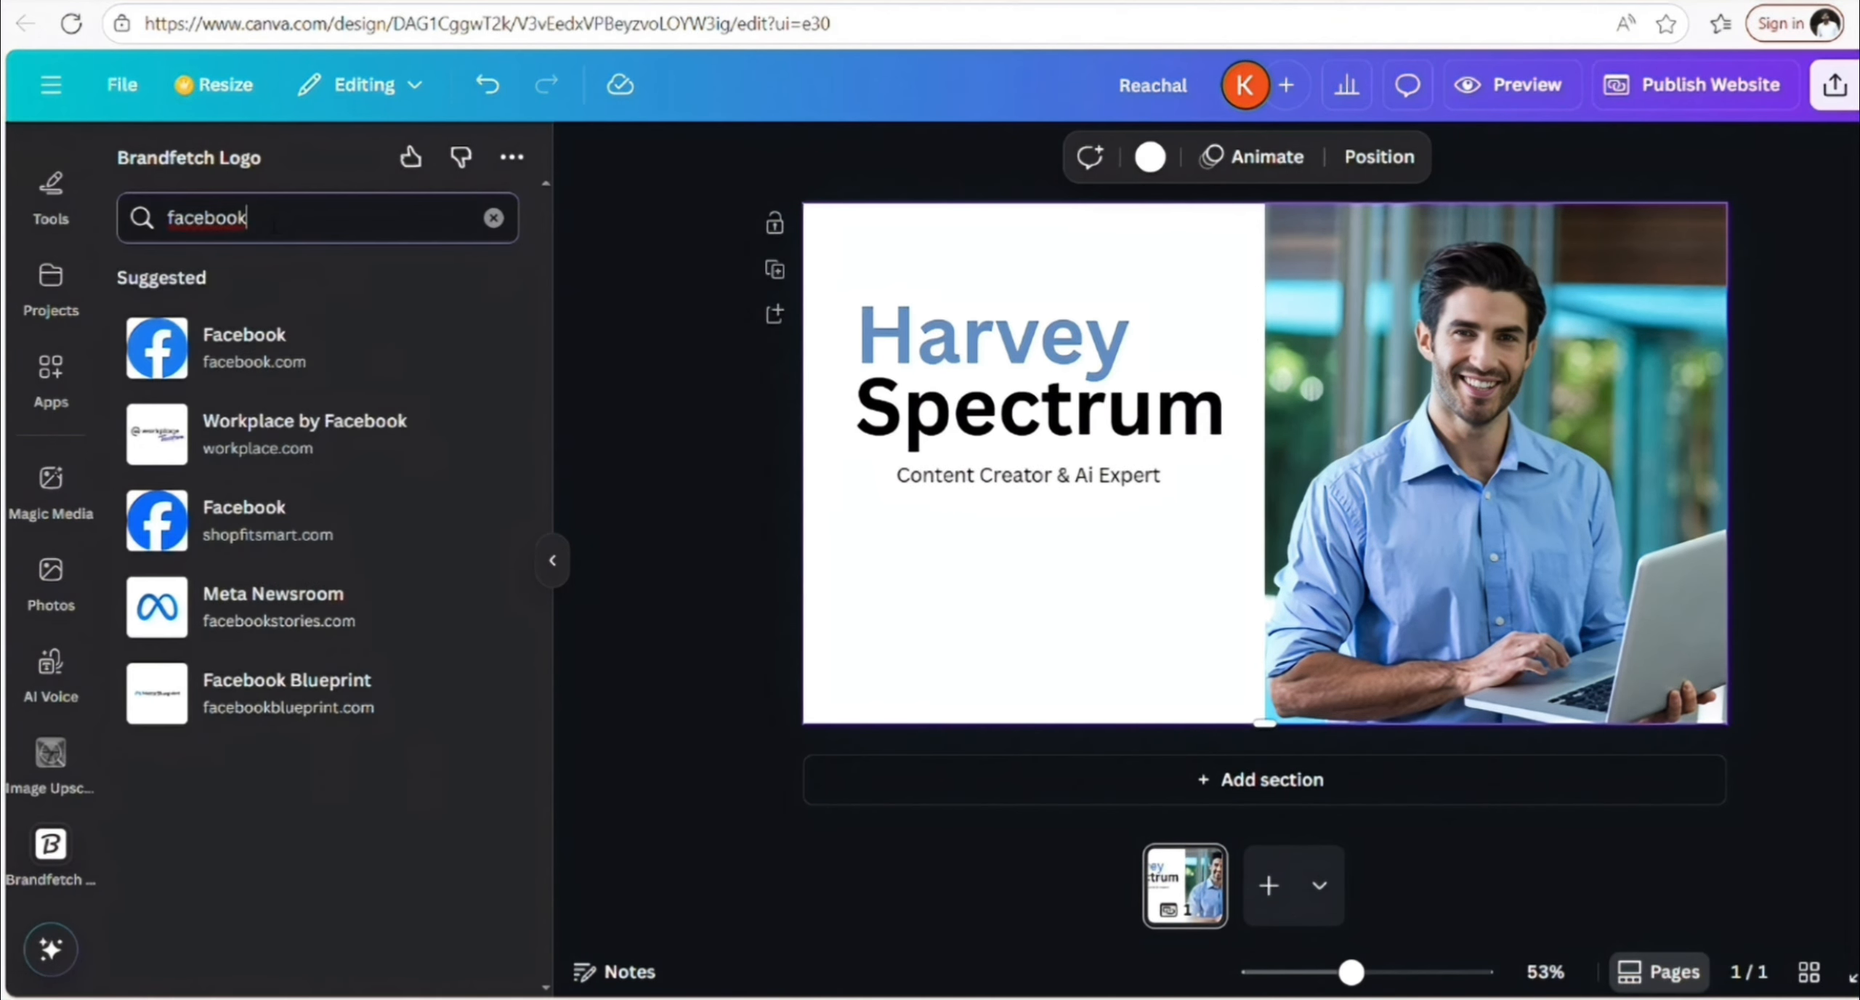
{"action": "left_click", "coordinate": [249, 332]}
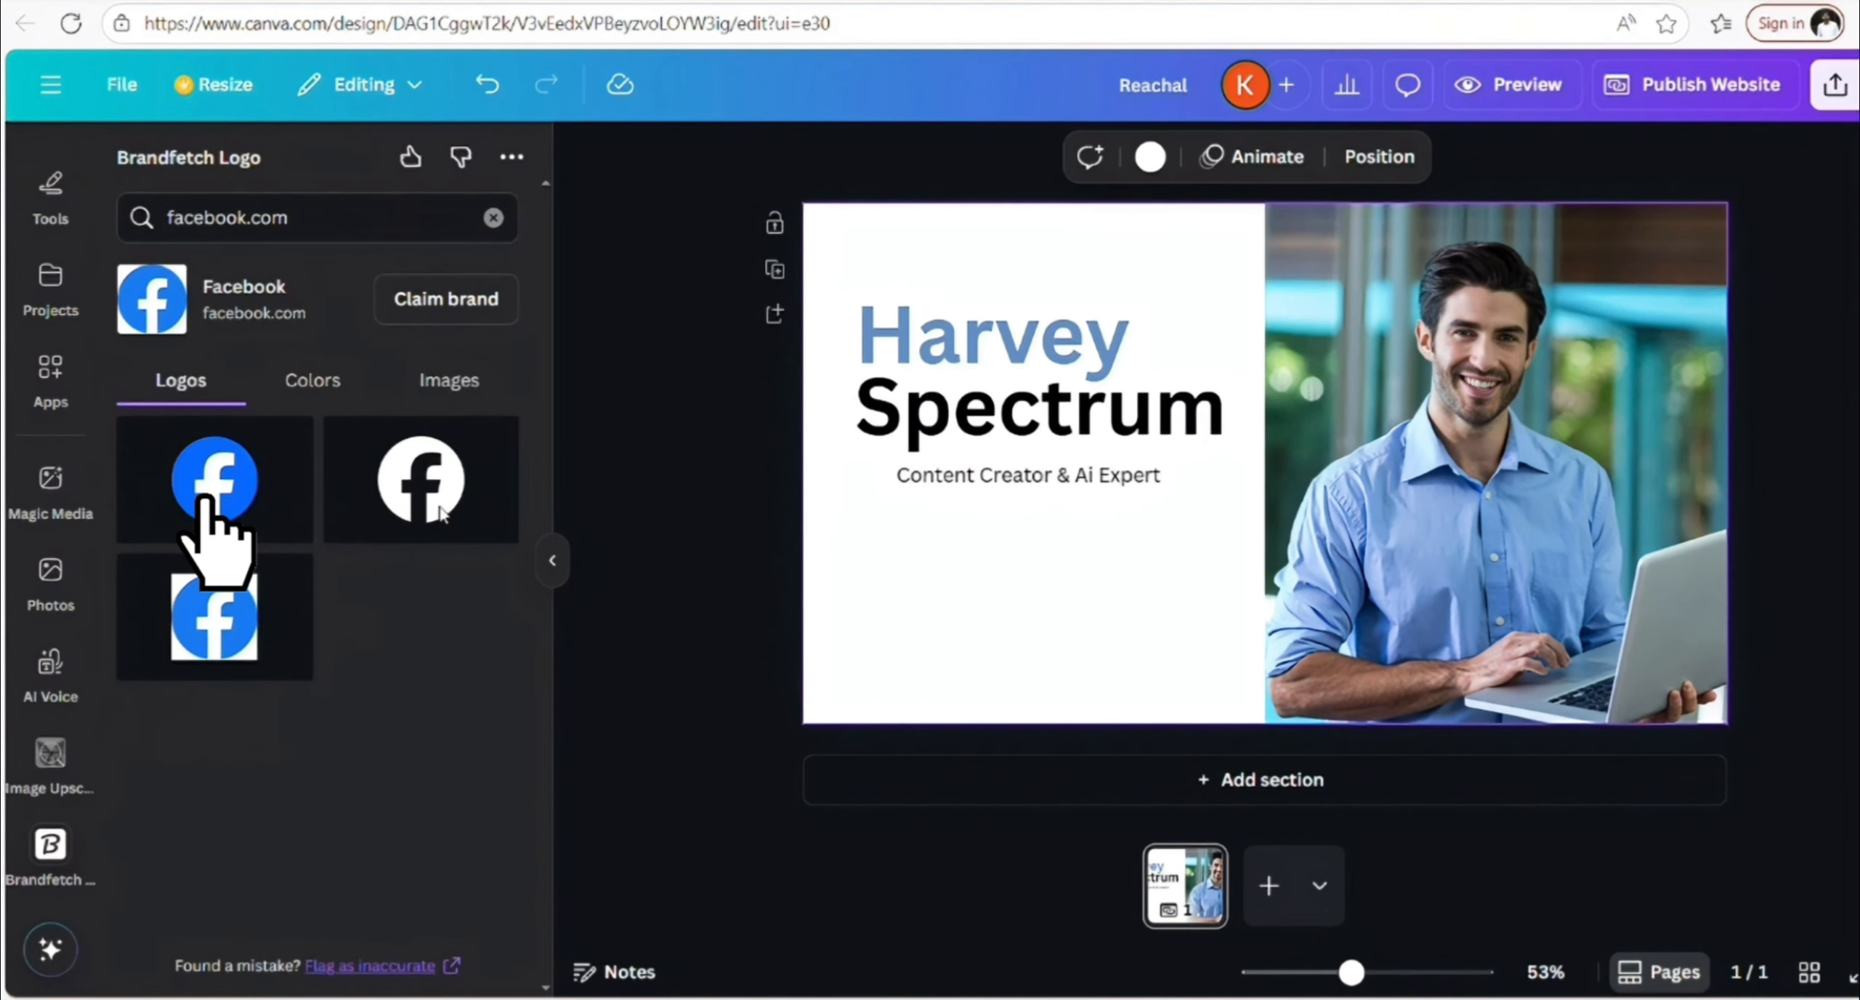
{"action": "left_click_drag", "start_coordinate": [208, 477], "coordinate": [1039, 523]}
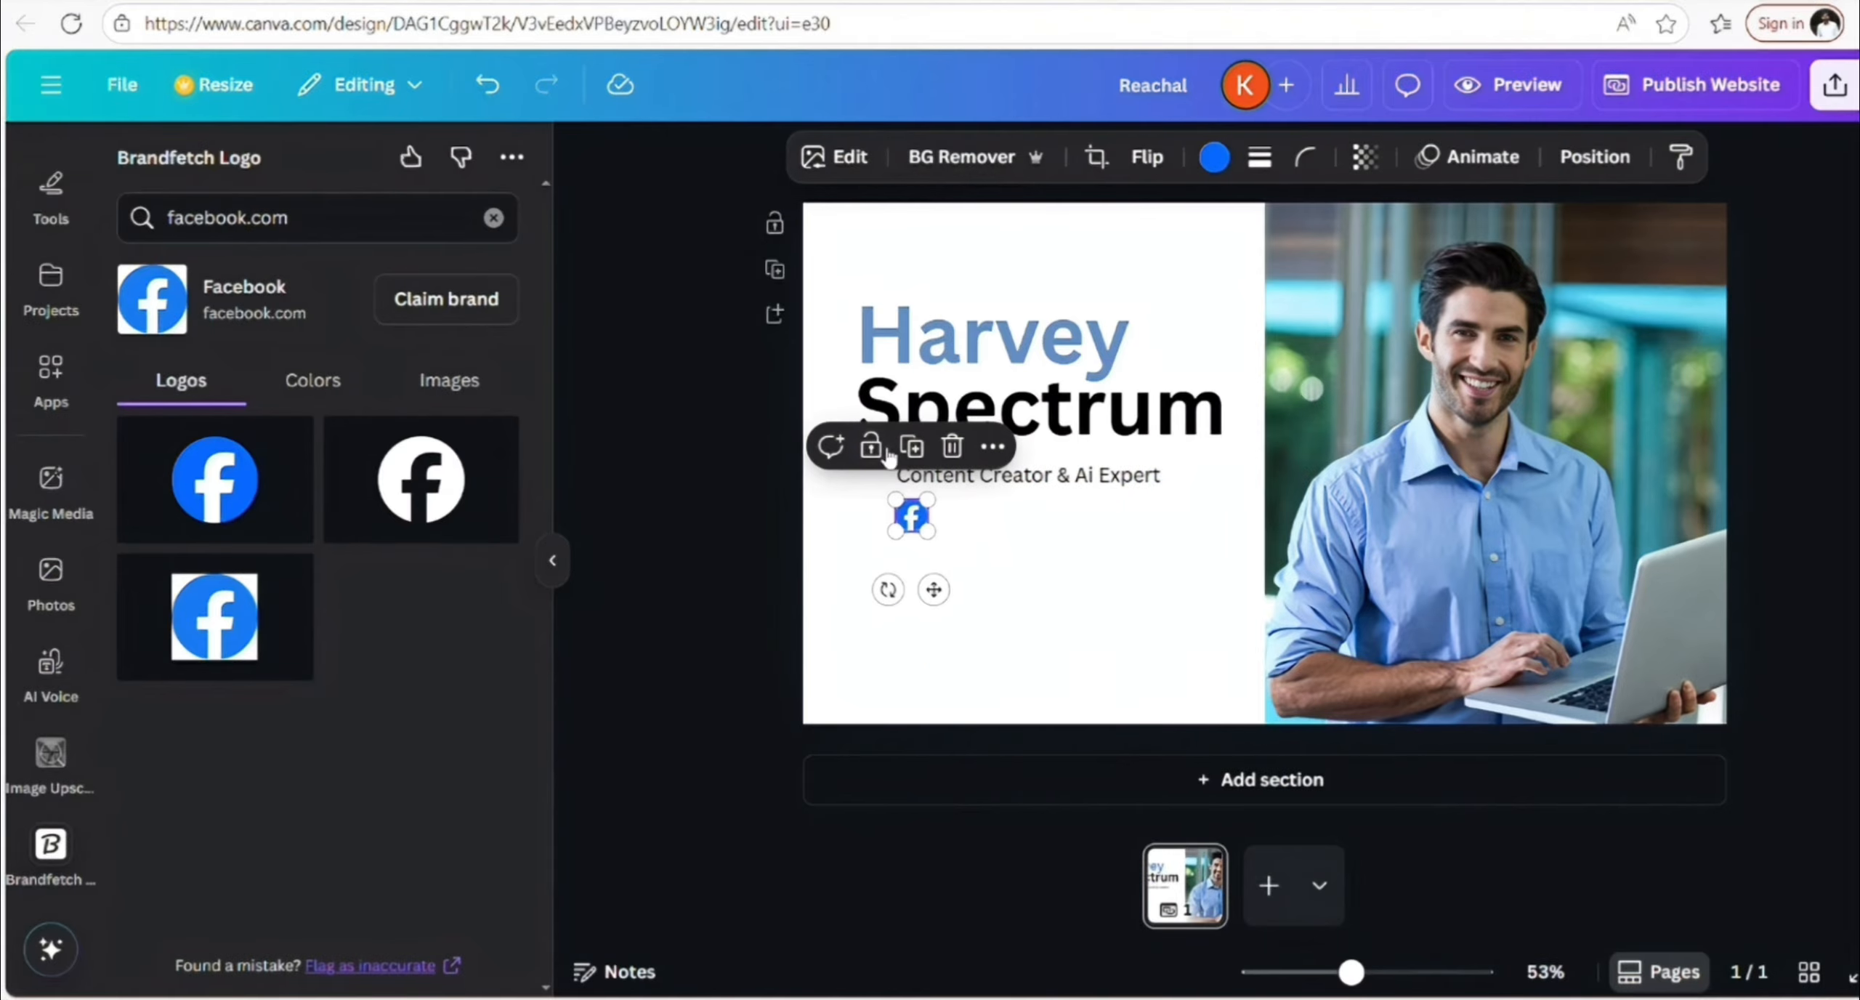
{"action": "left_click", "coordinate": [1214, 157]}
{"action": "left_click", "coordinate": [315, 341]}
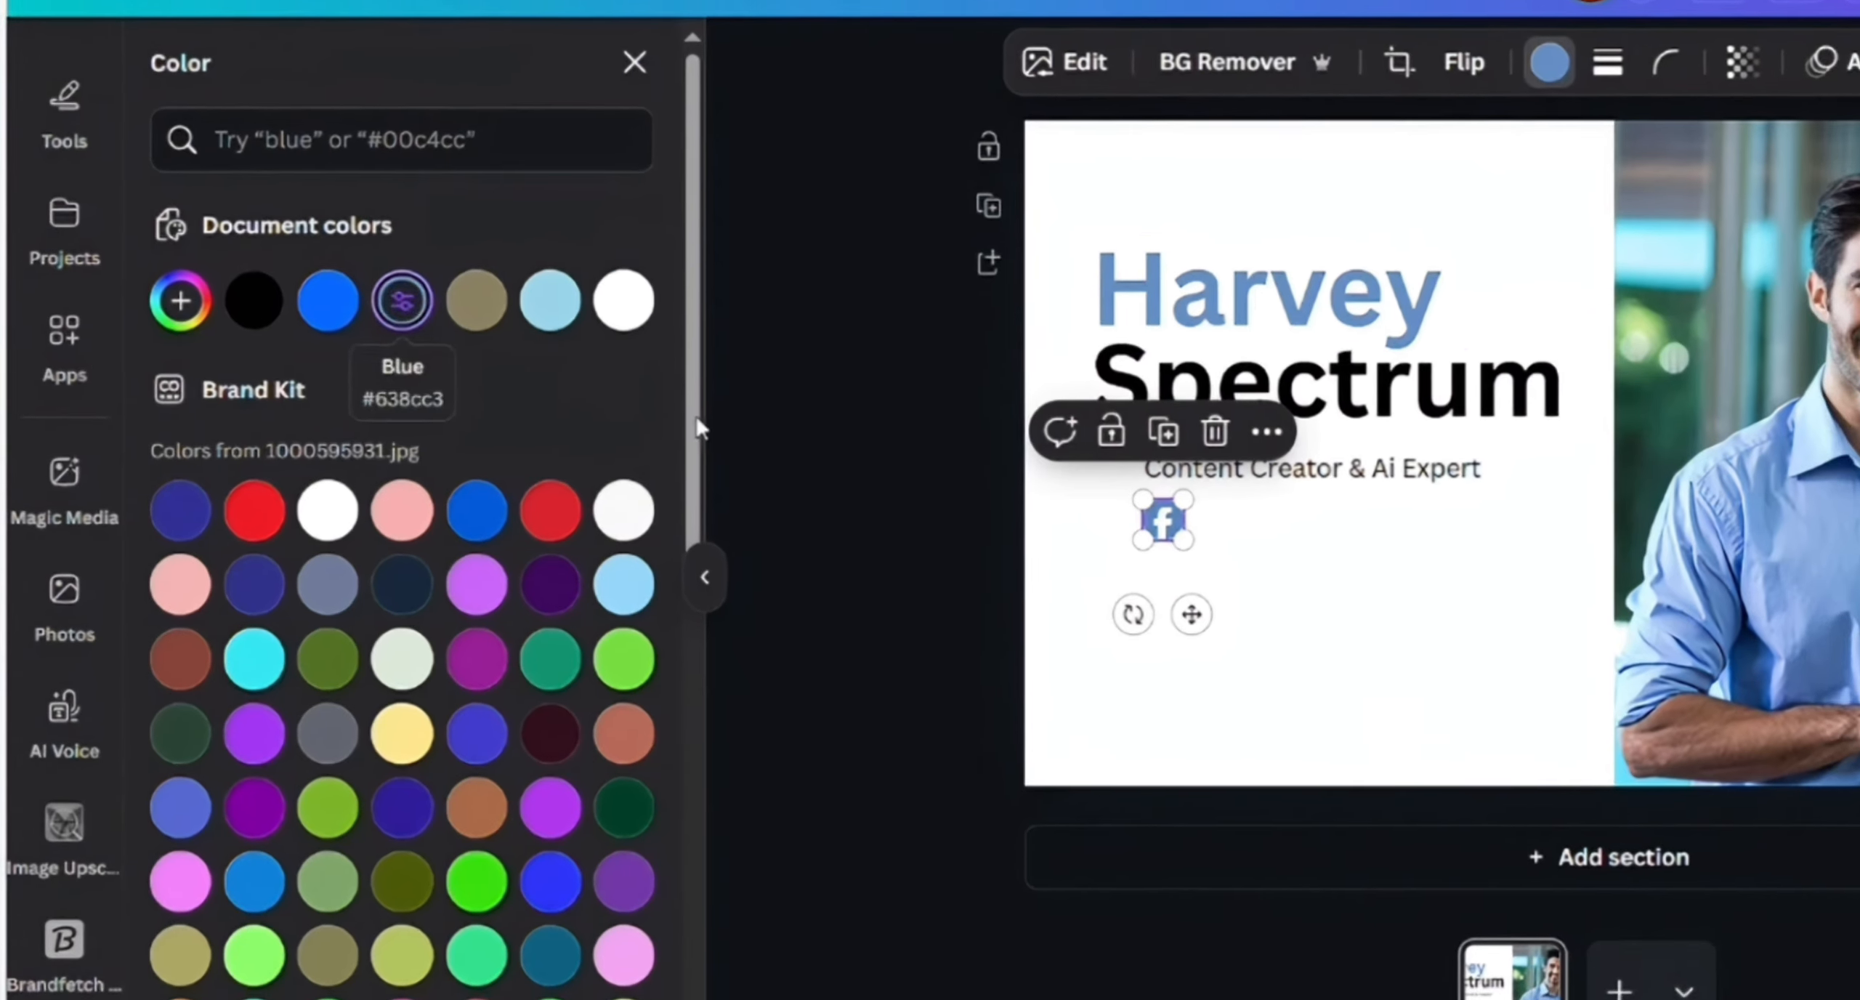
{"action": "left_click", "coordinate": [1244, 539]}
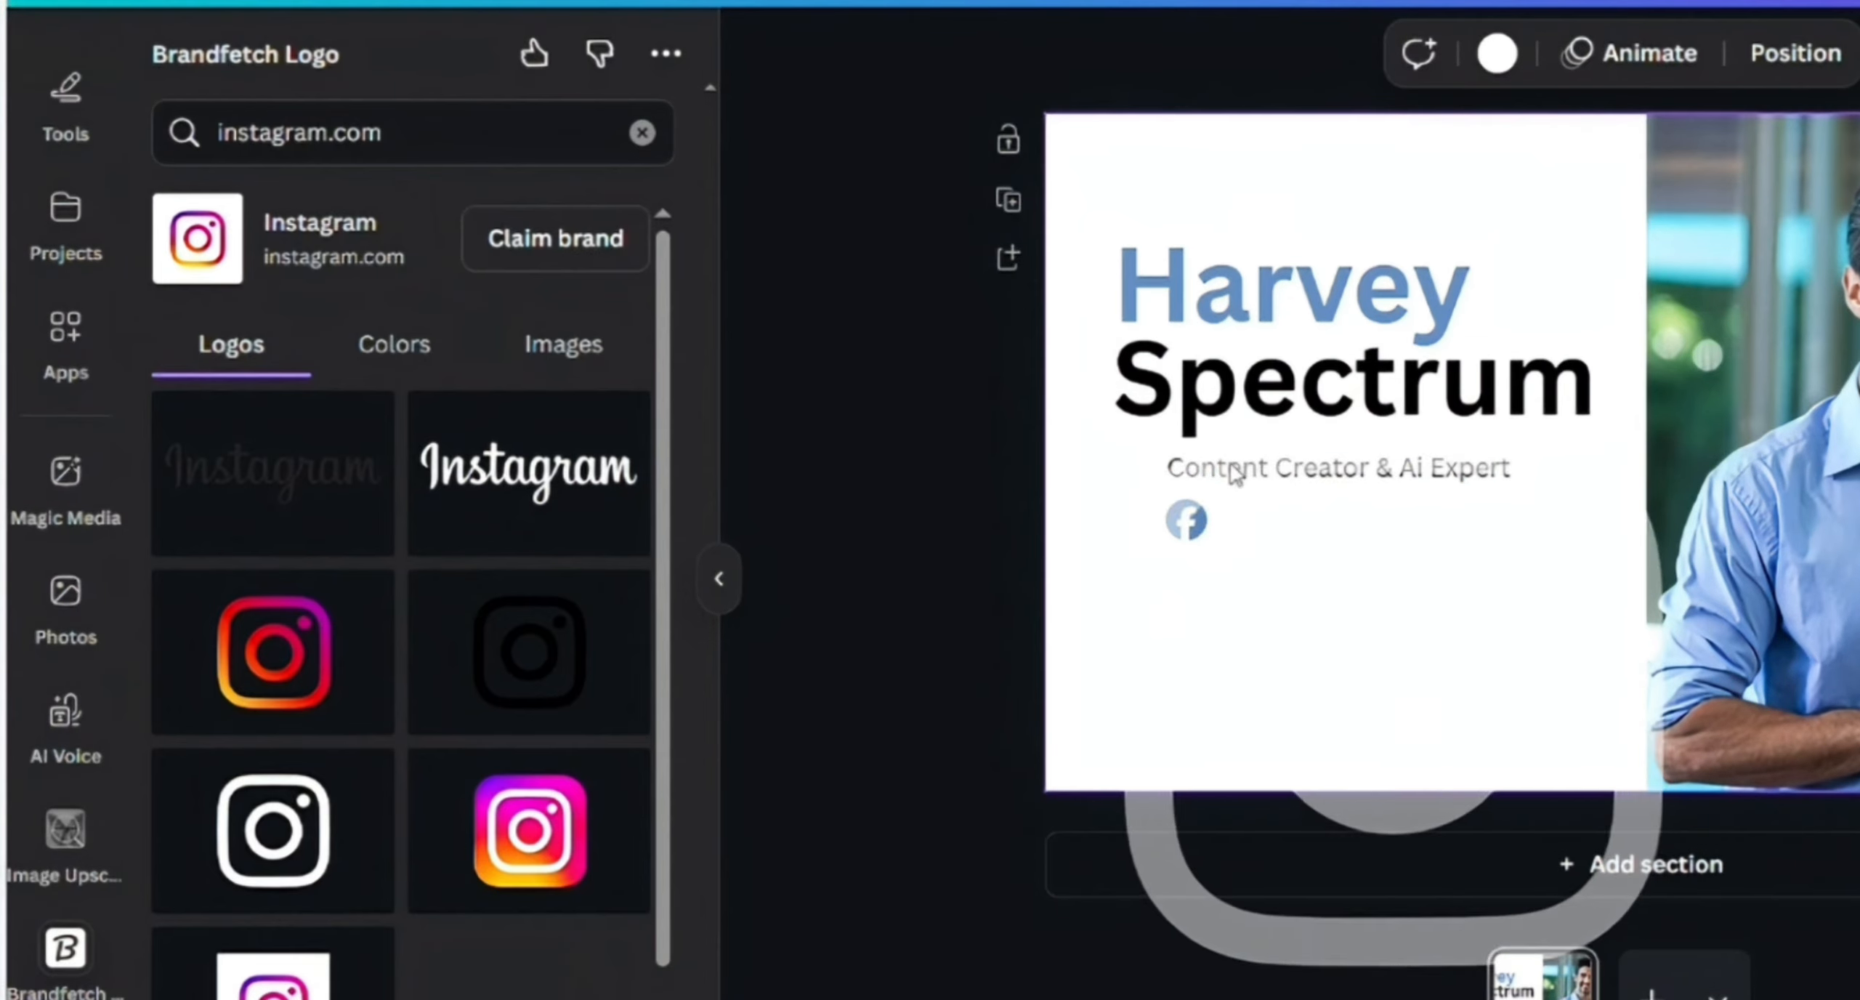
Line up small Instagram, YouTube and LinkedIn logos in a row beside the Facebook logo, using the same blue
{"action": "left_click_drag", "start_coordinate": [1192, 494], "coordinate": [1275, 575]}
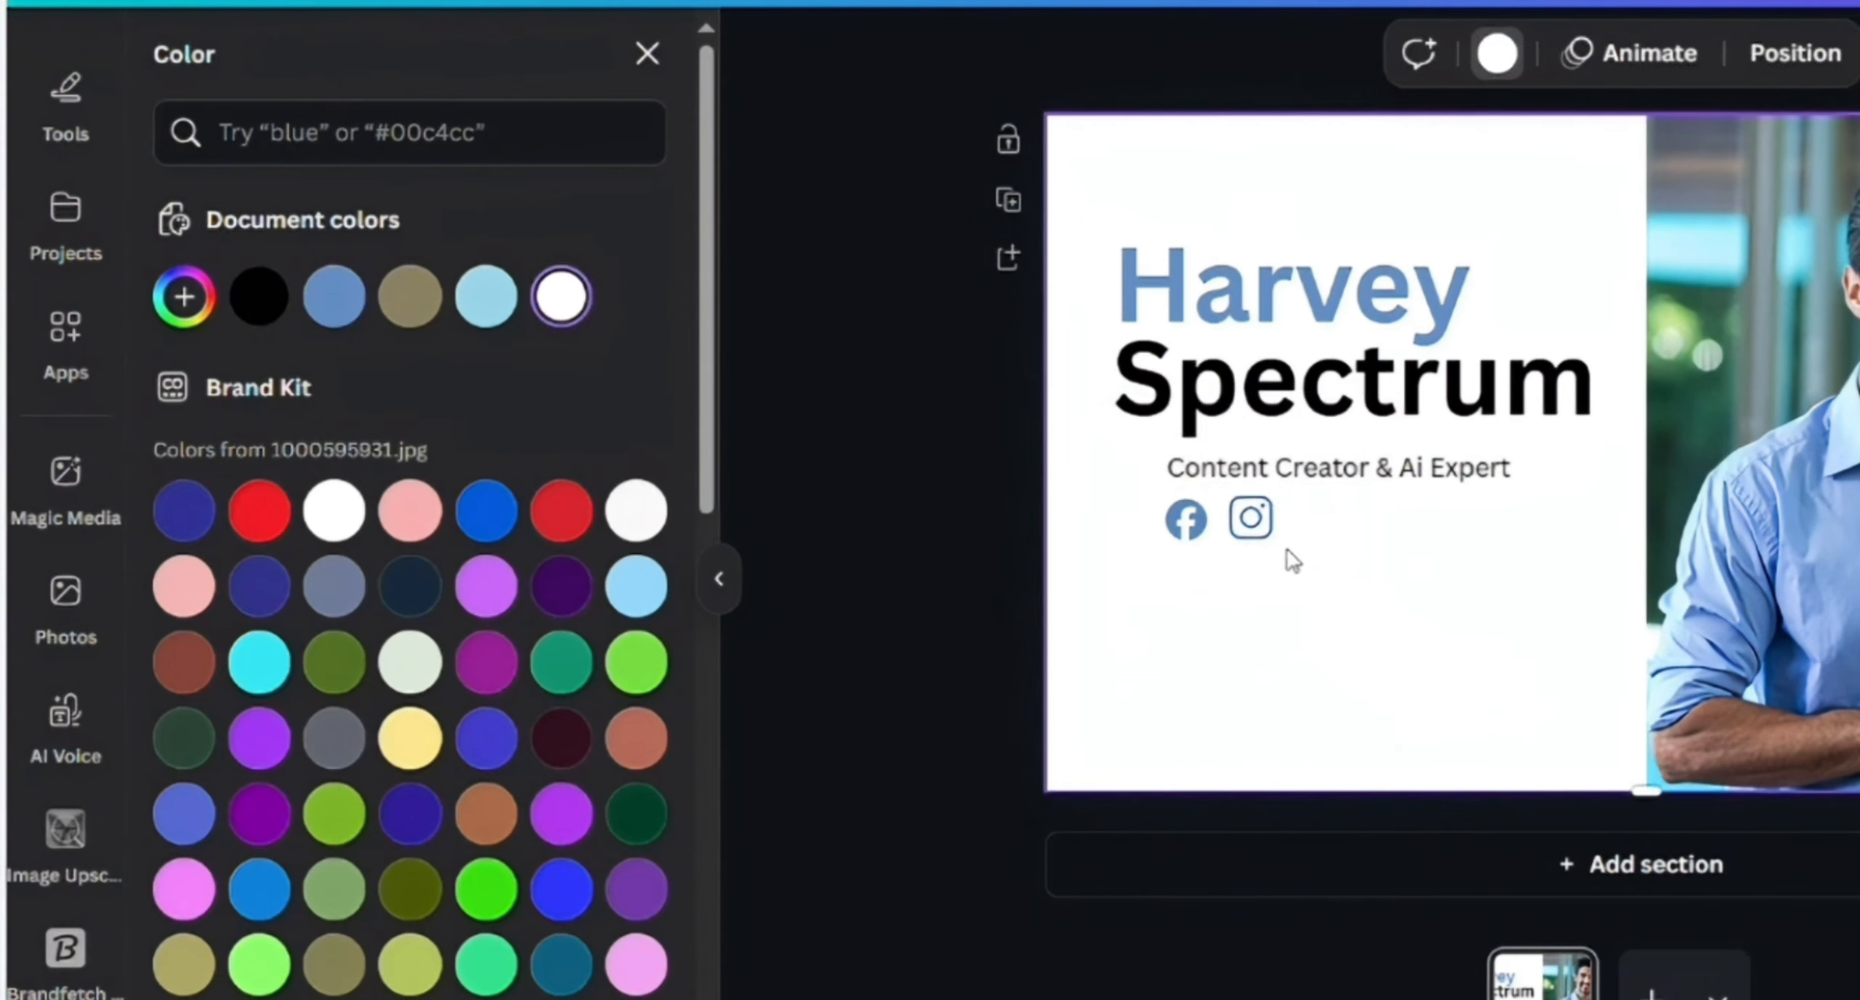
{"action": "left_click", "coordinate": [1247, 518]}
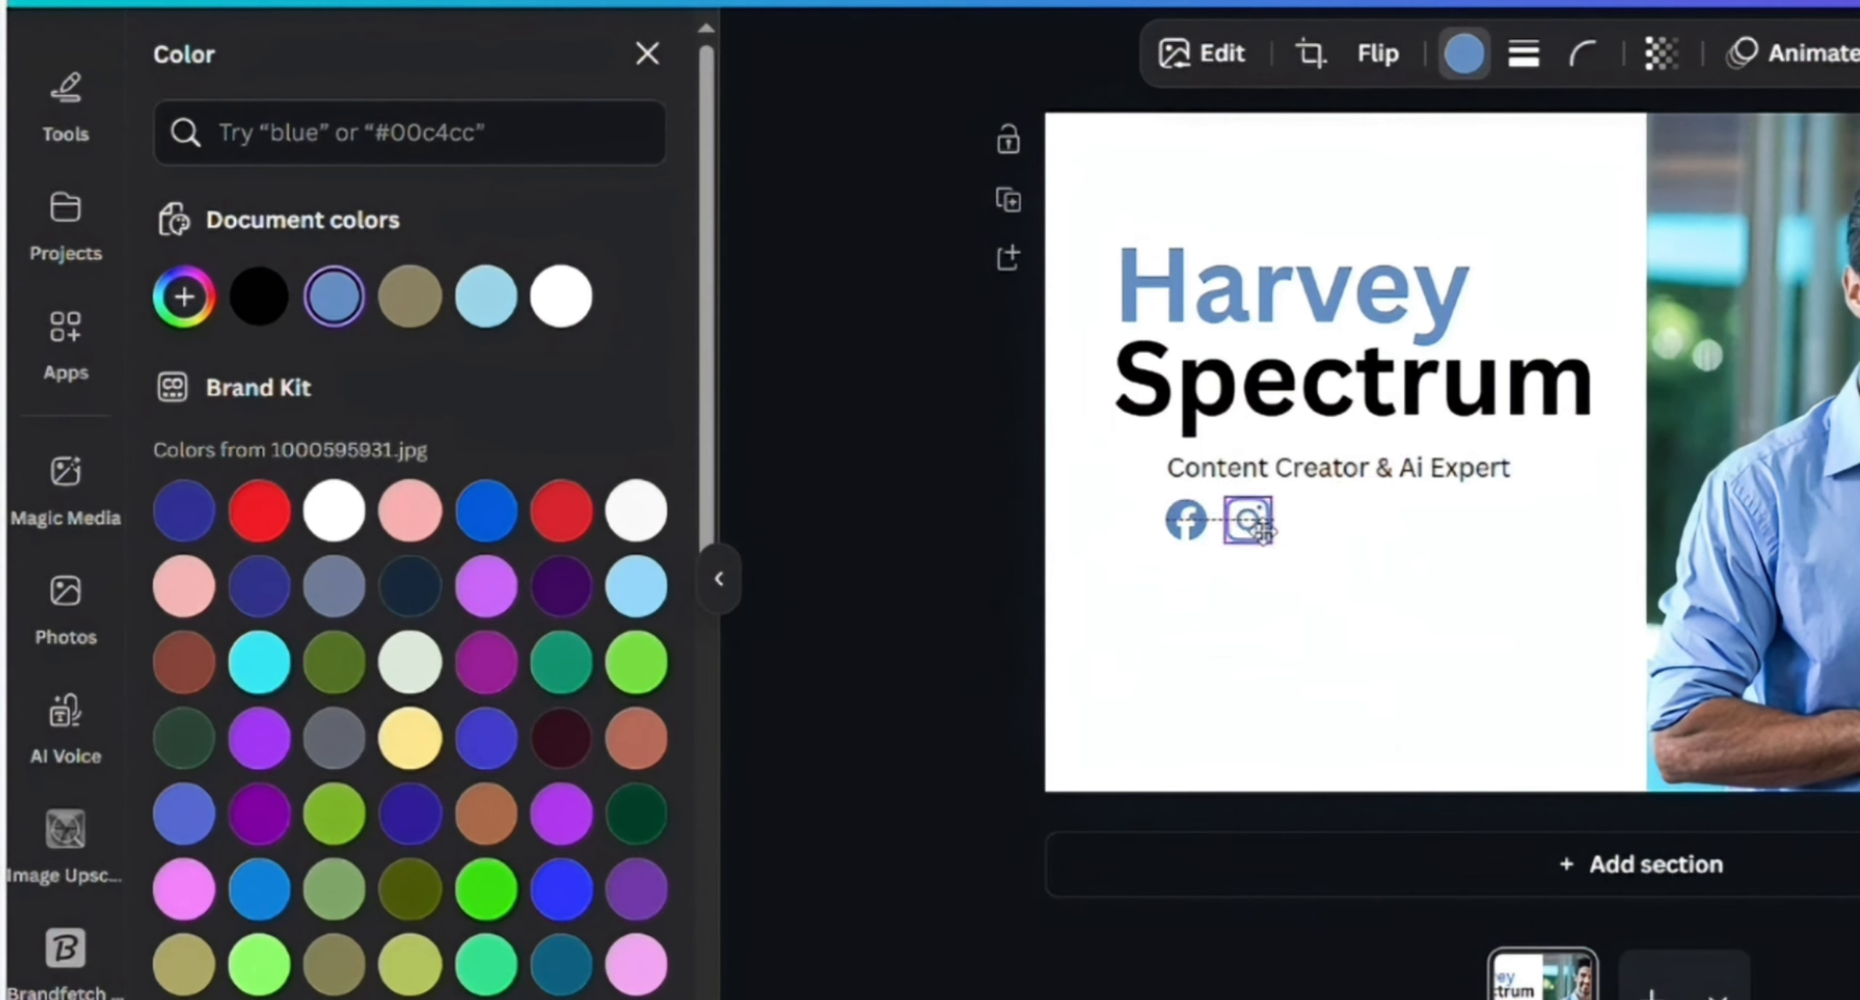
{"action": "left_click", "coordinate": [1409, 600]}
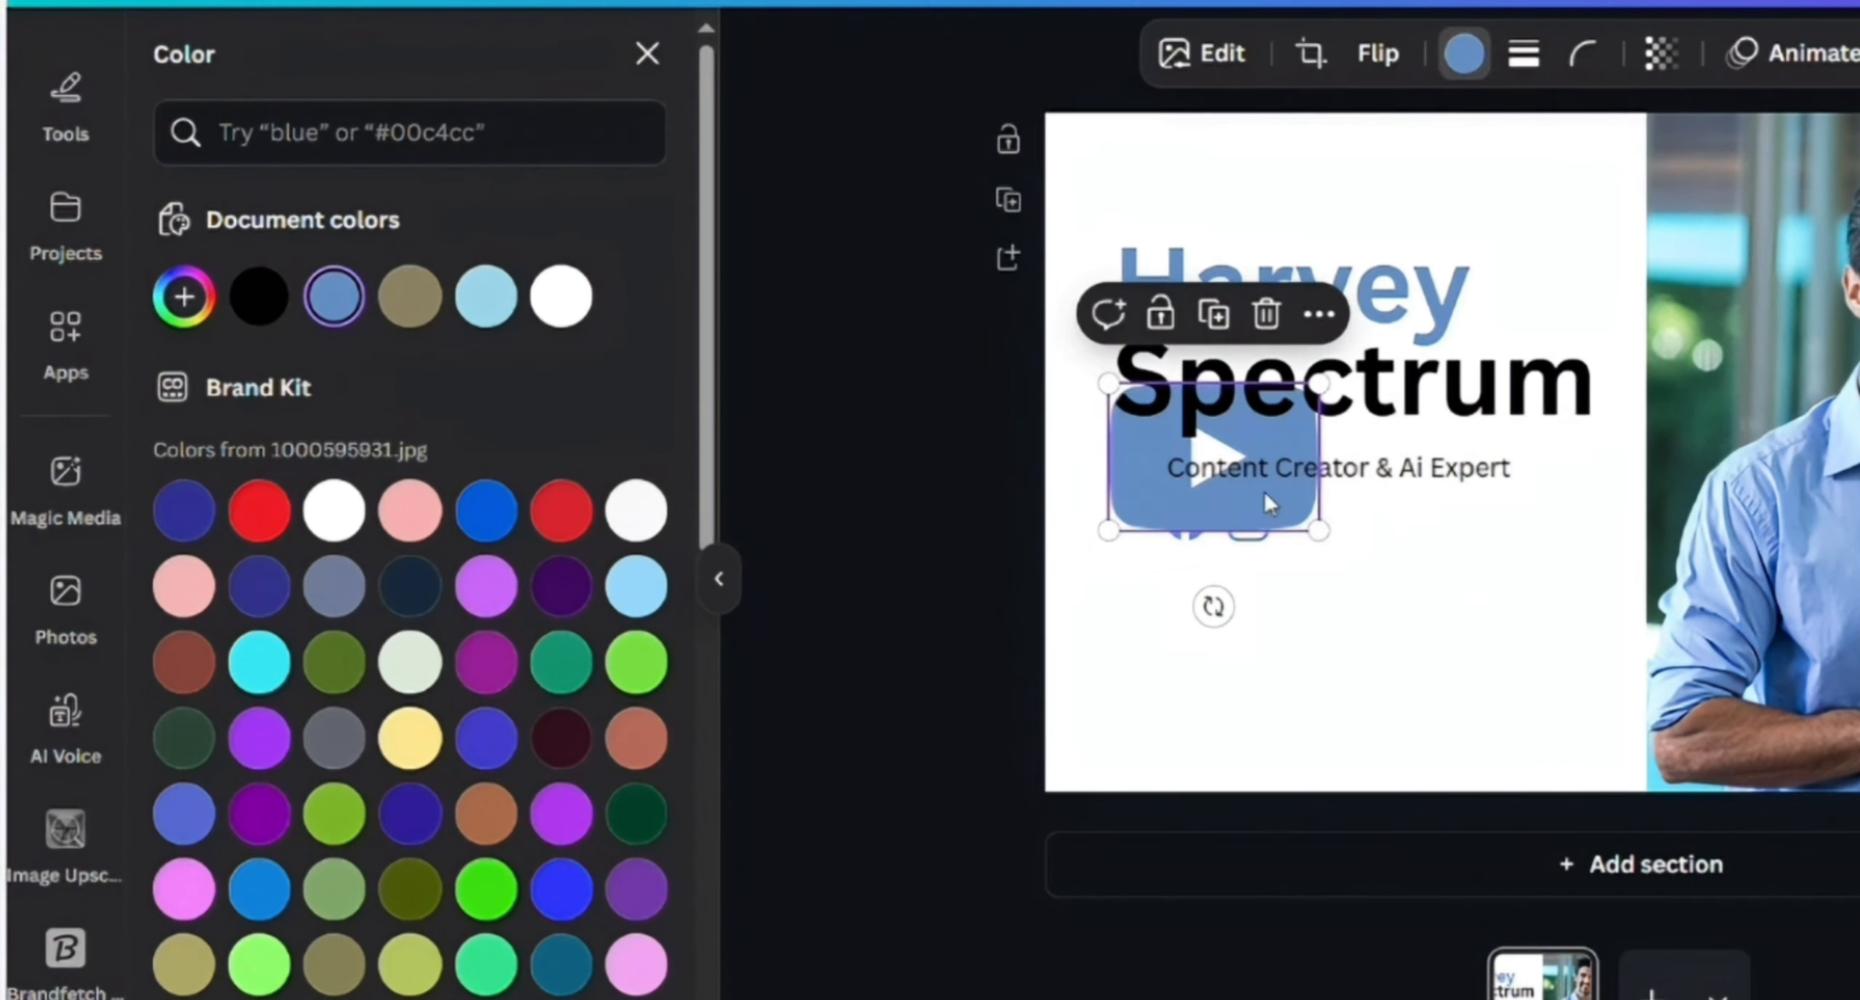
{"action": "left_click_drag", "start_coordinate": [1213, 457], "coordinate": [1321, 498]}
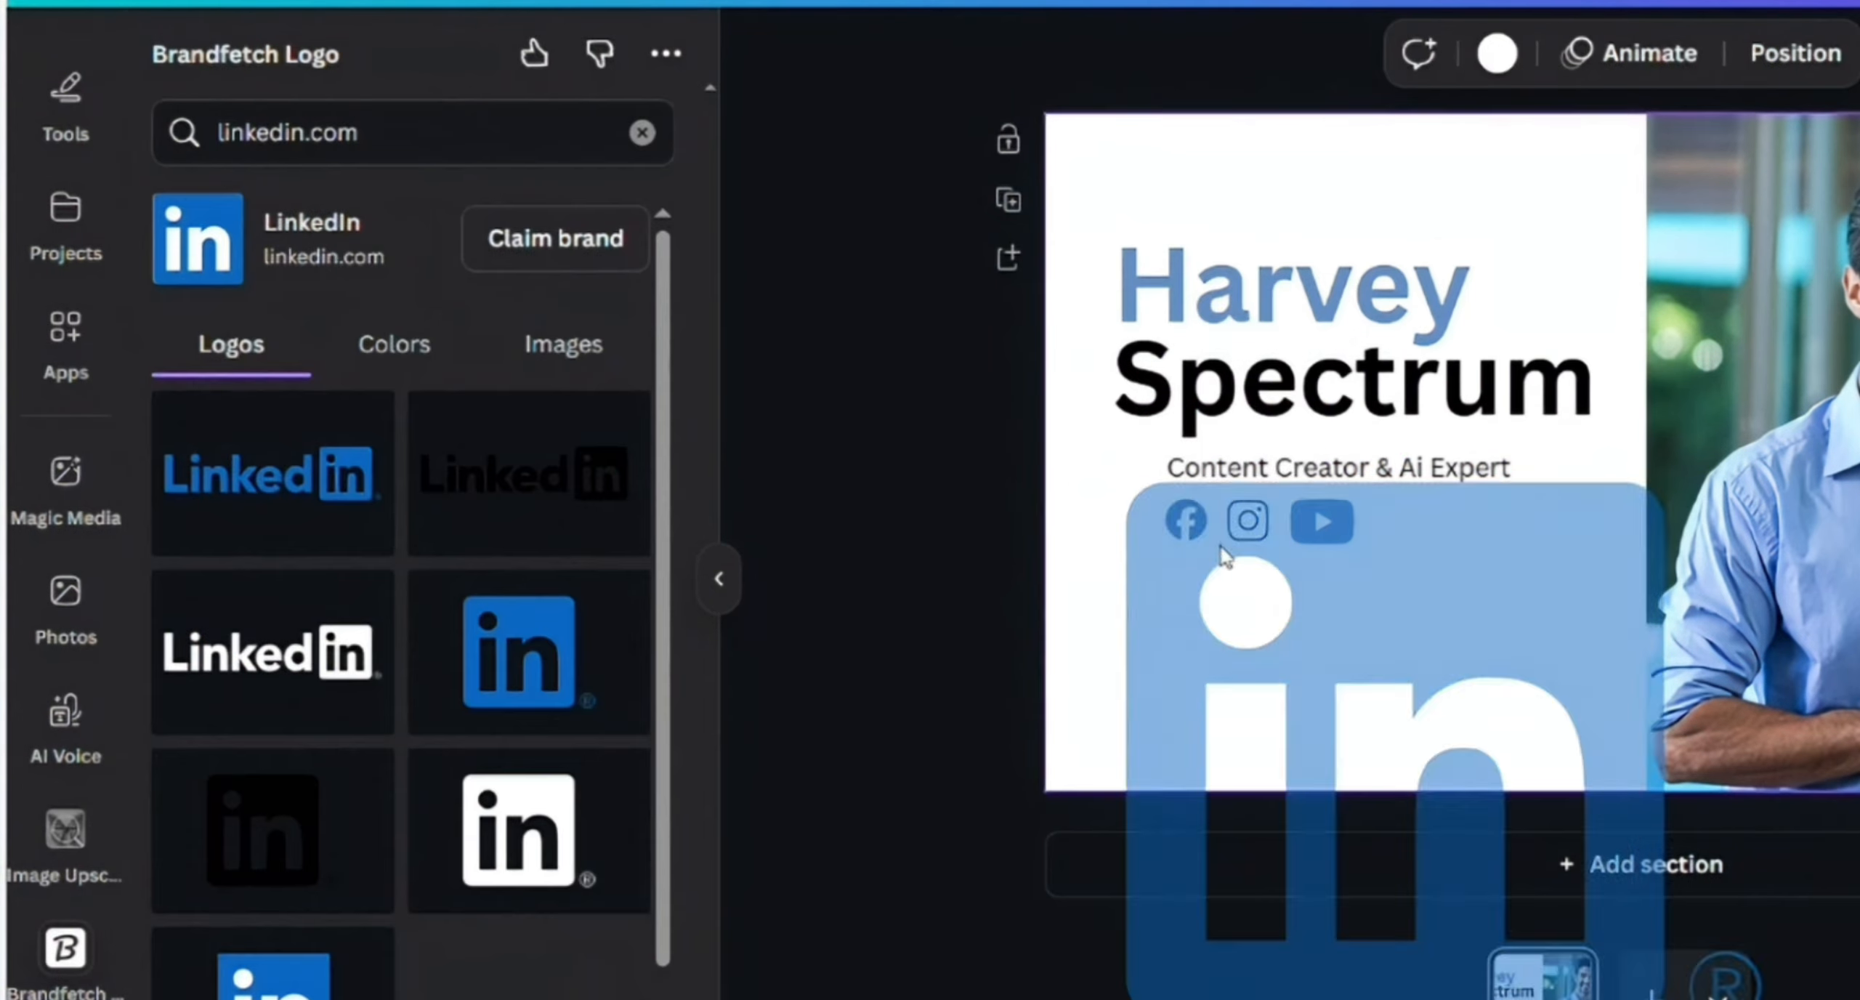
{"action": "left_click_drag", "start_coordinate": [1226, 556], "coordinate": [1428, 656]}
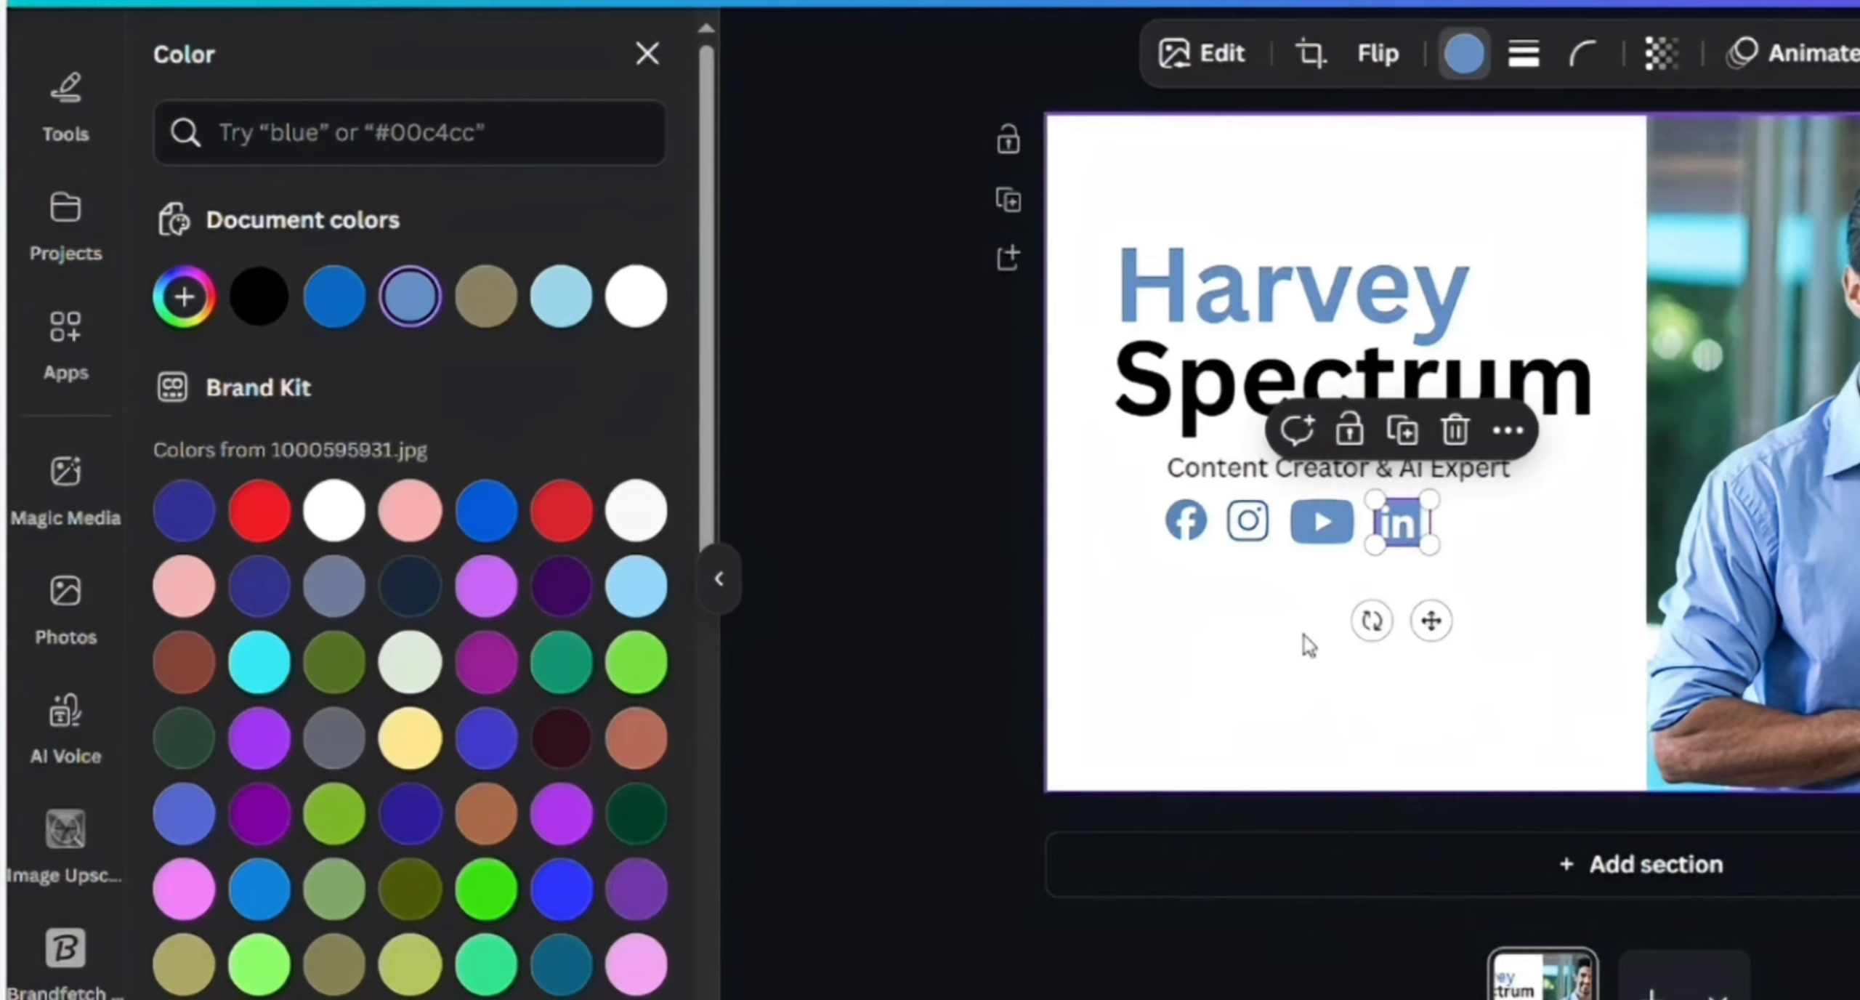
{"action": "left_click", "coordinate": [1308, 645]}
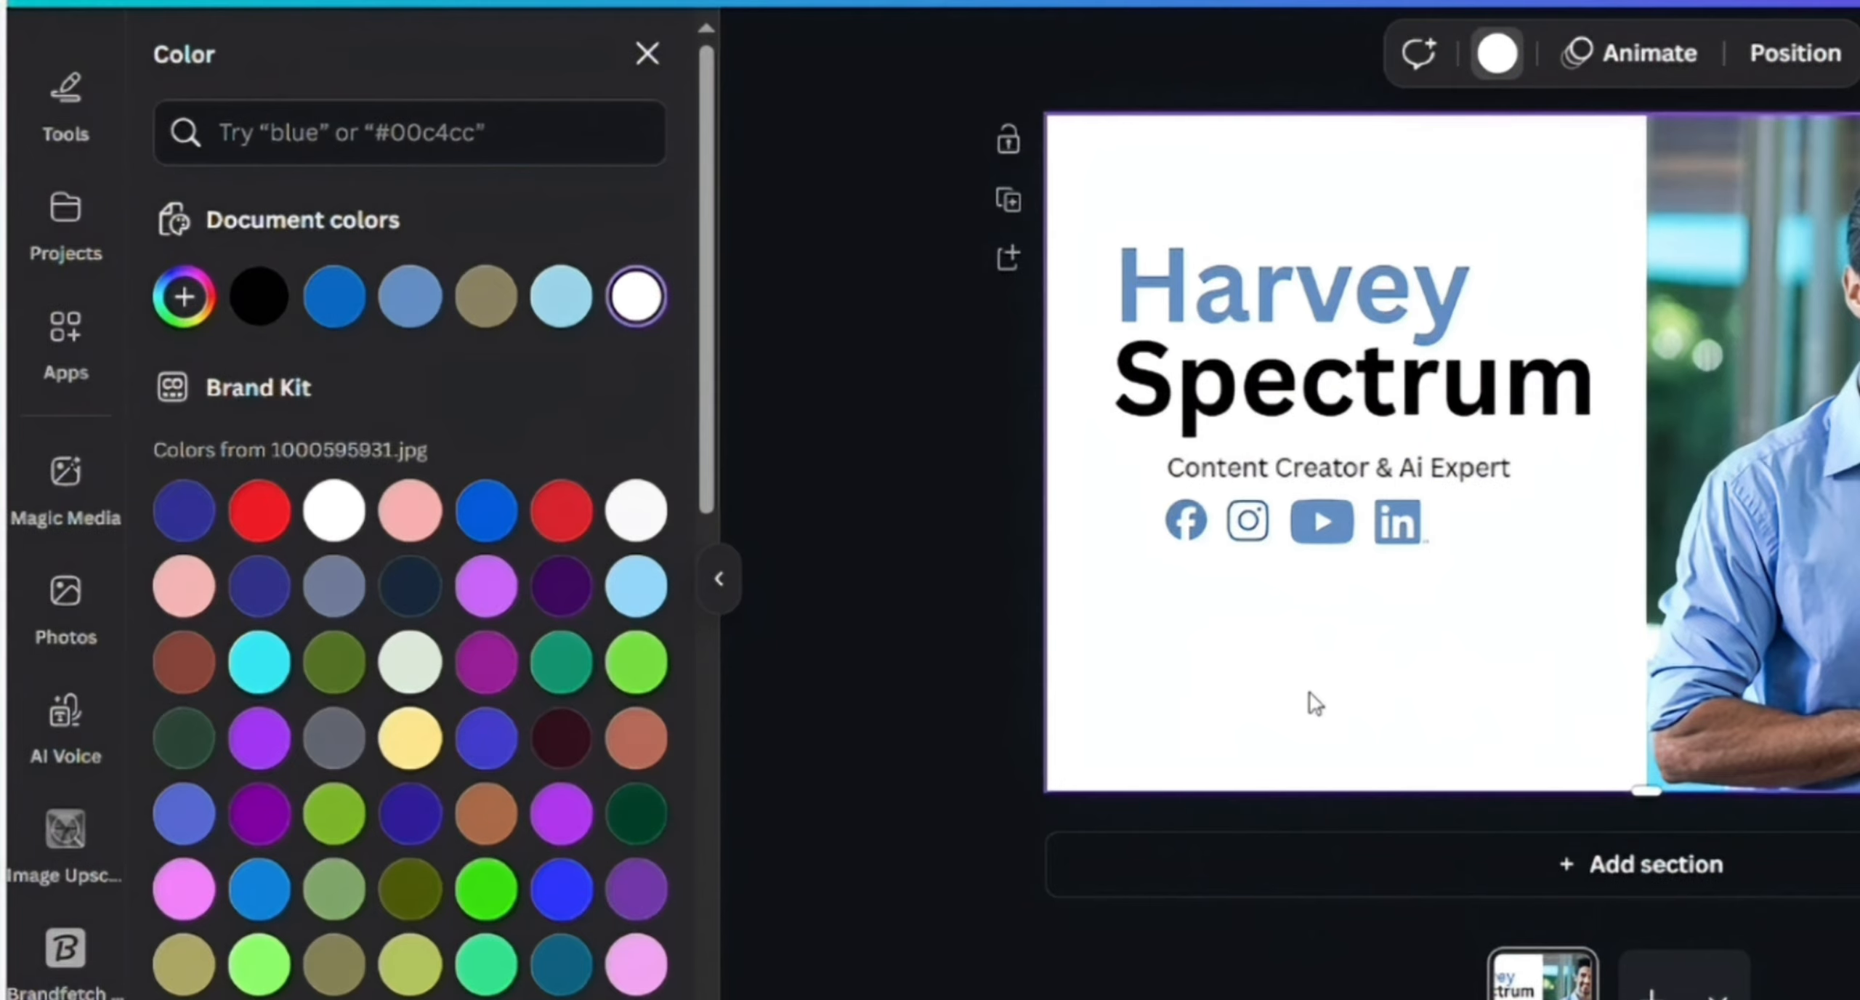
Add a rectangle beneath the social logos, stretch it into a wide button shape and fill it with the heading blue
{"action": "left_click", "coordinate": [64, 185]}
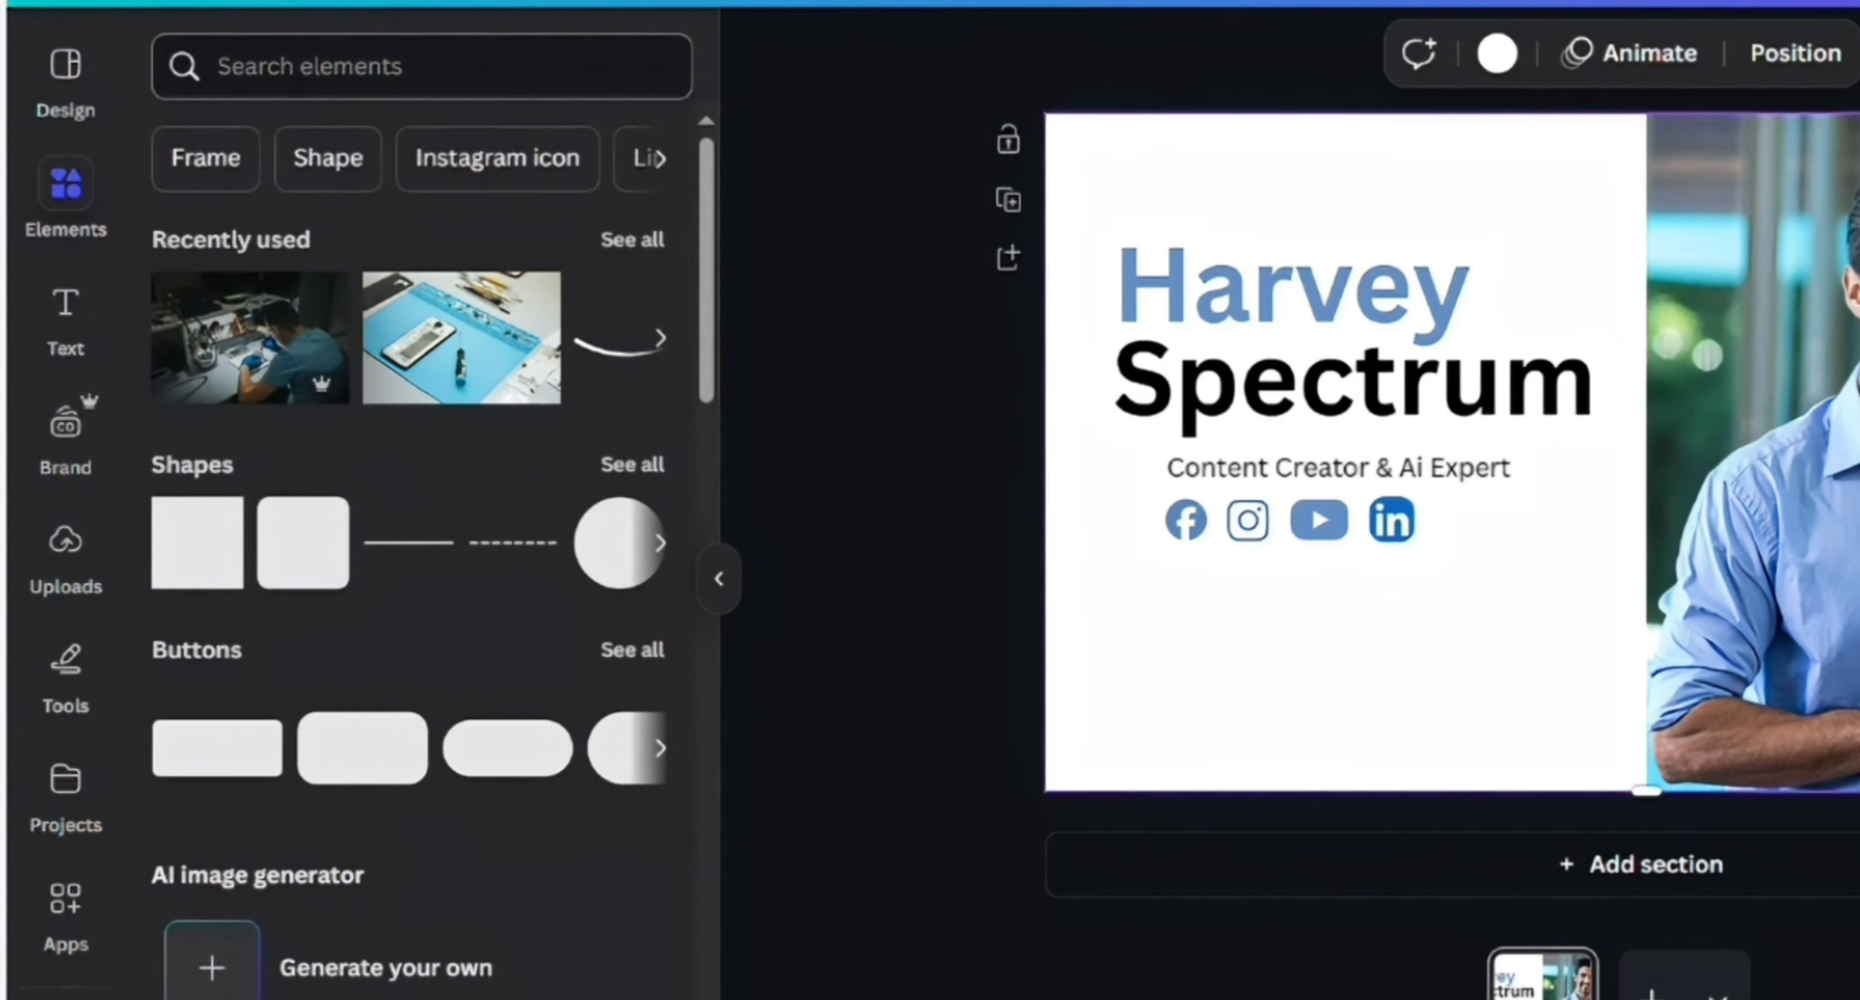
{"action": "left_click", "coordinate": [340, 71]}
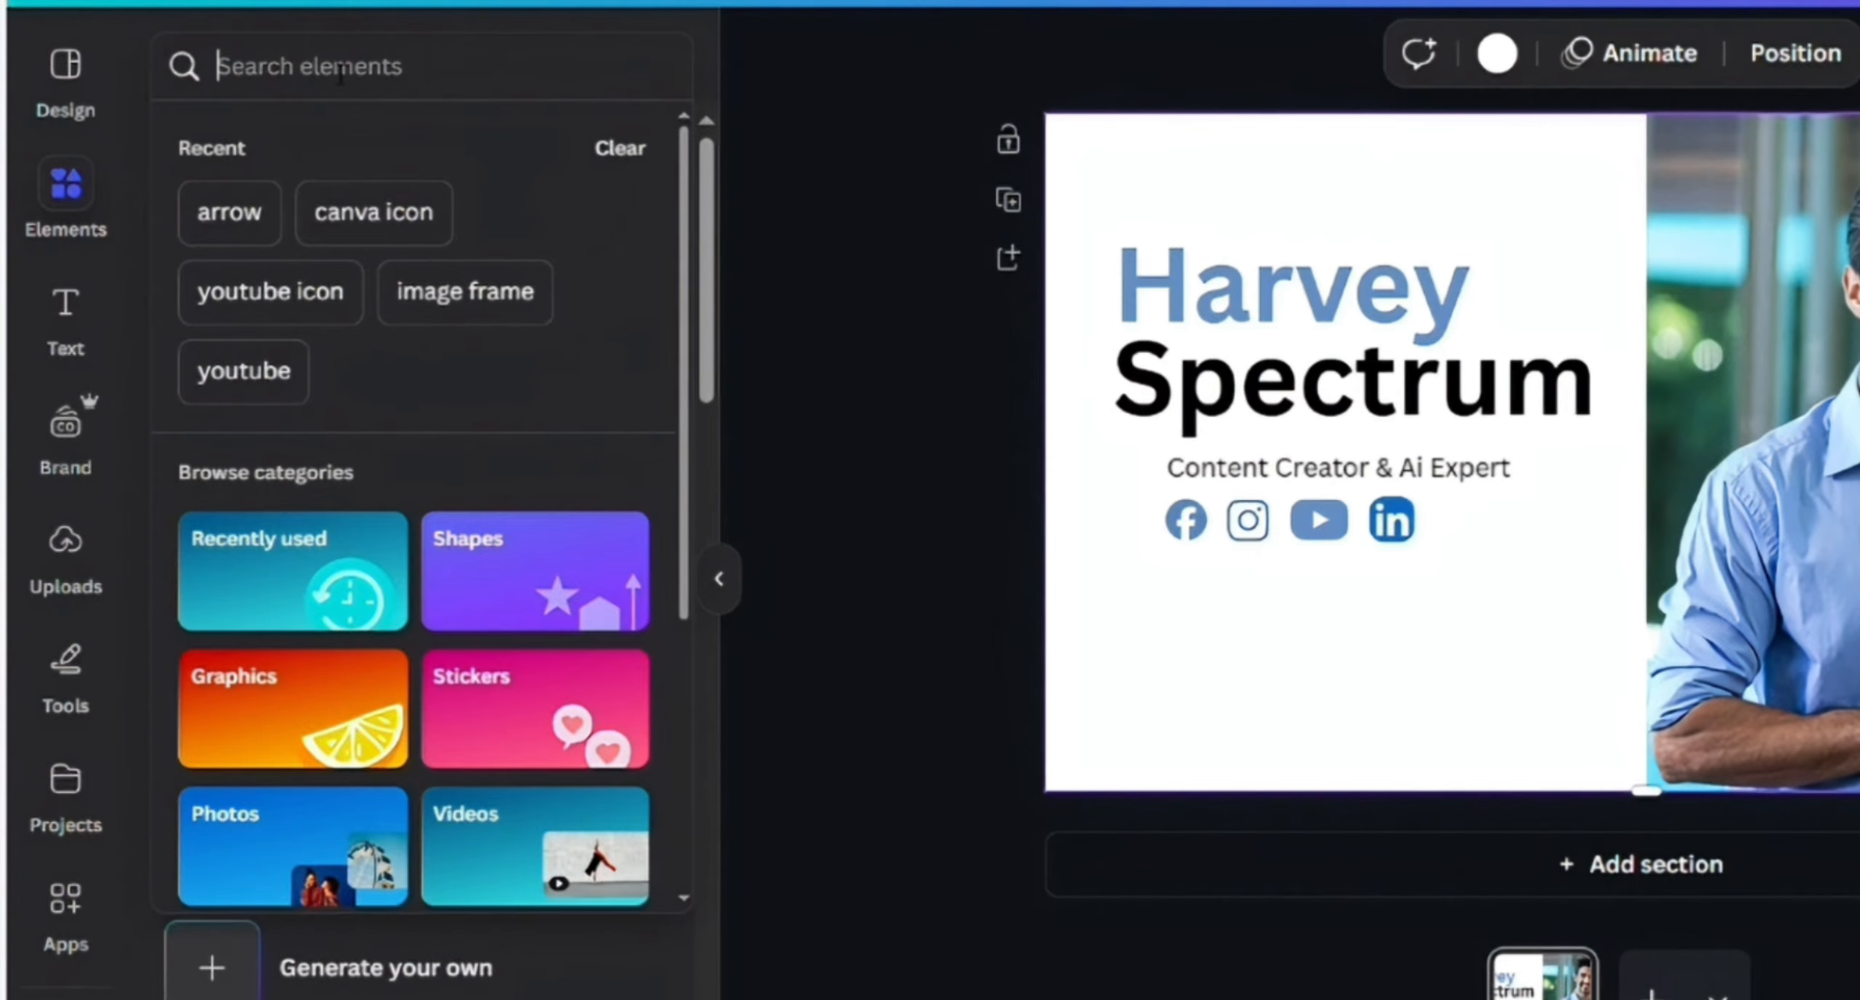
{"action": "type", "text": "recta"}
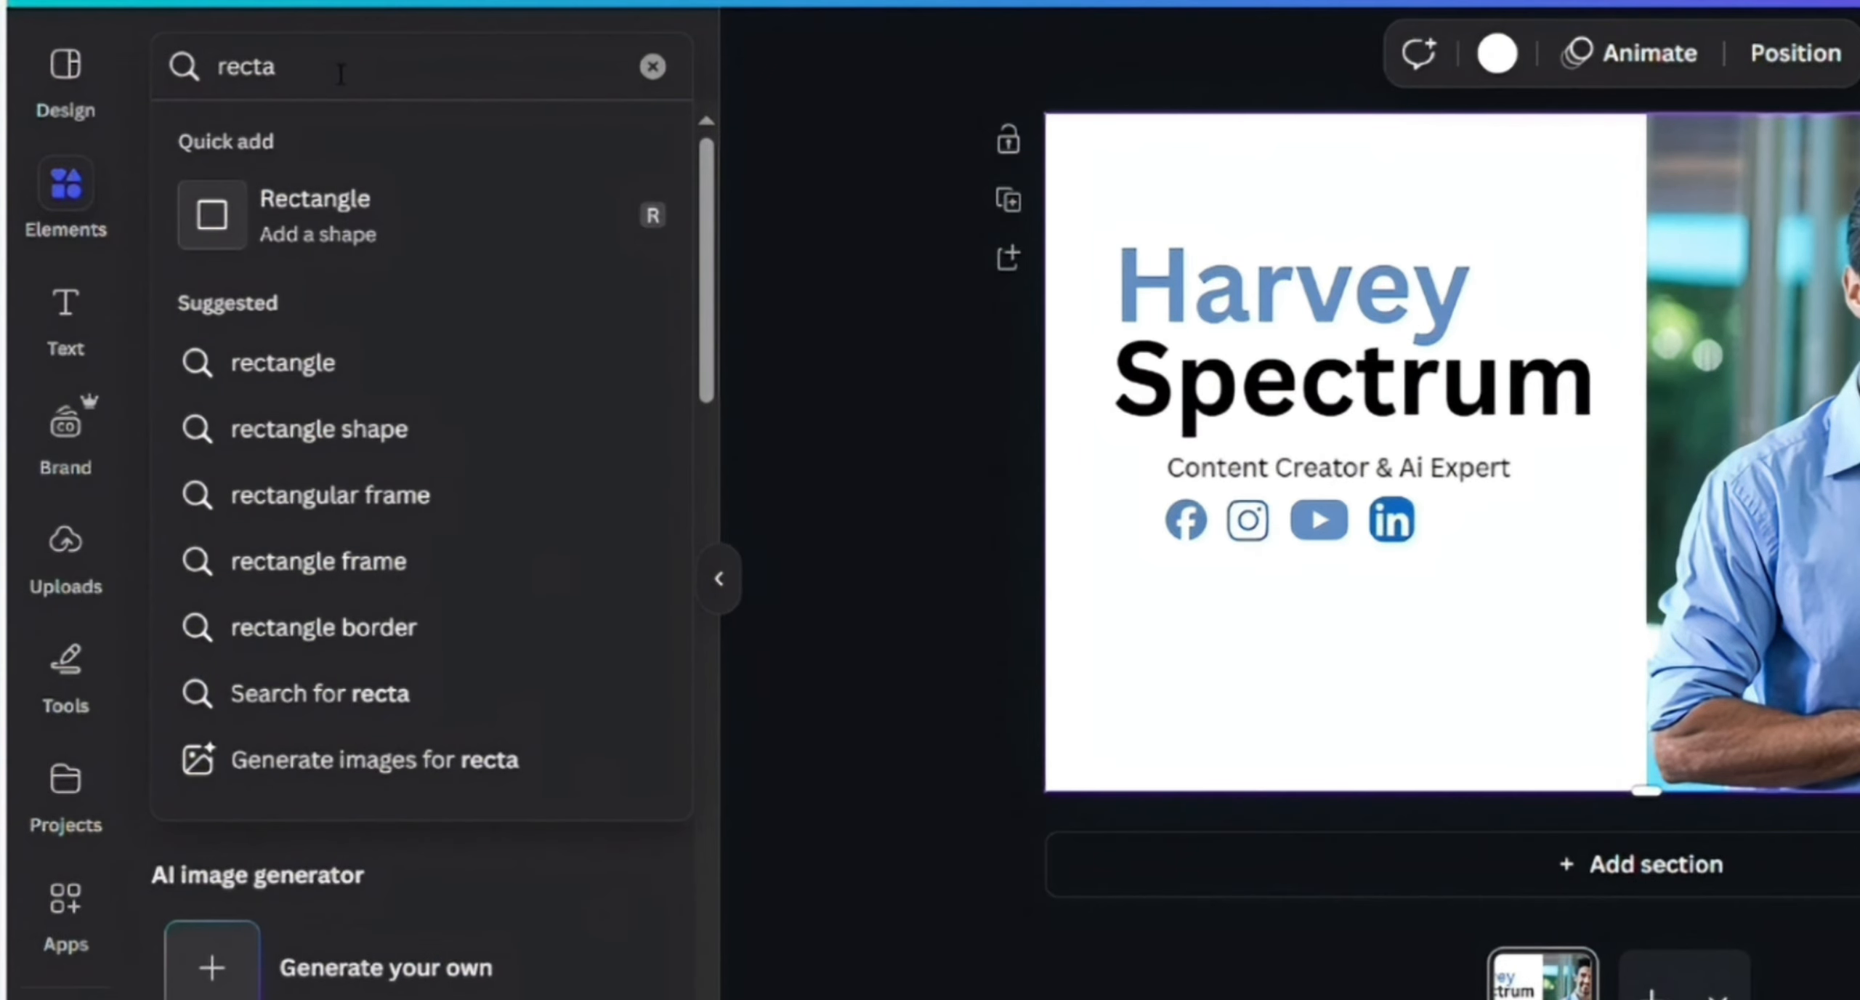
{"action": "left_click", "coordinate": [341, 240]}
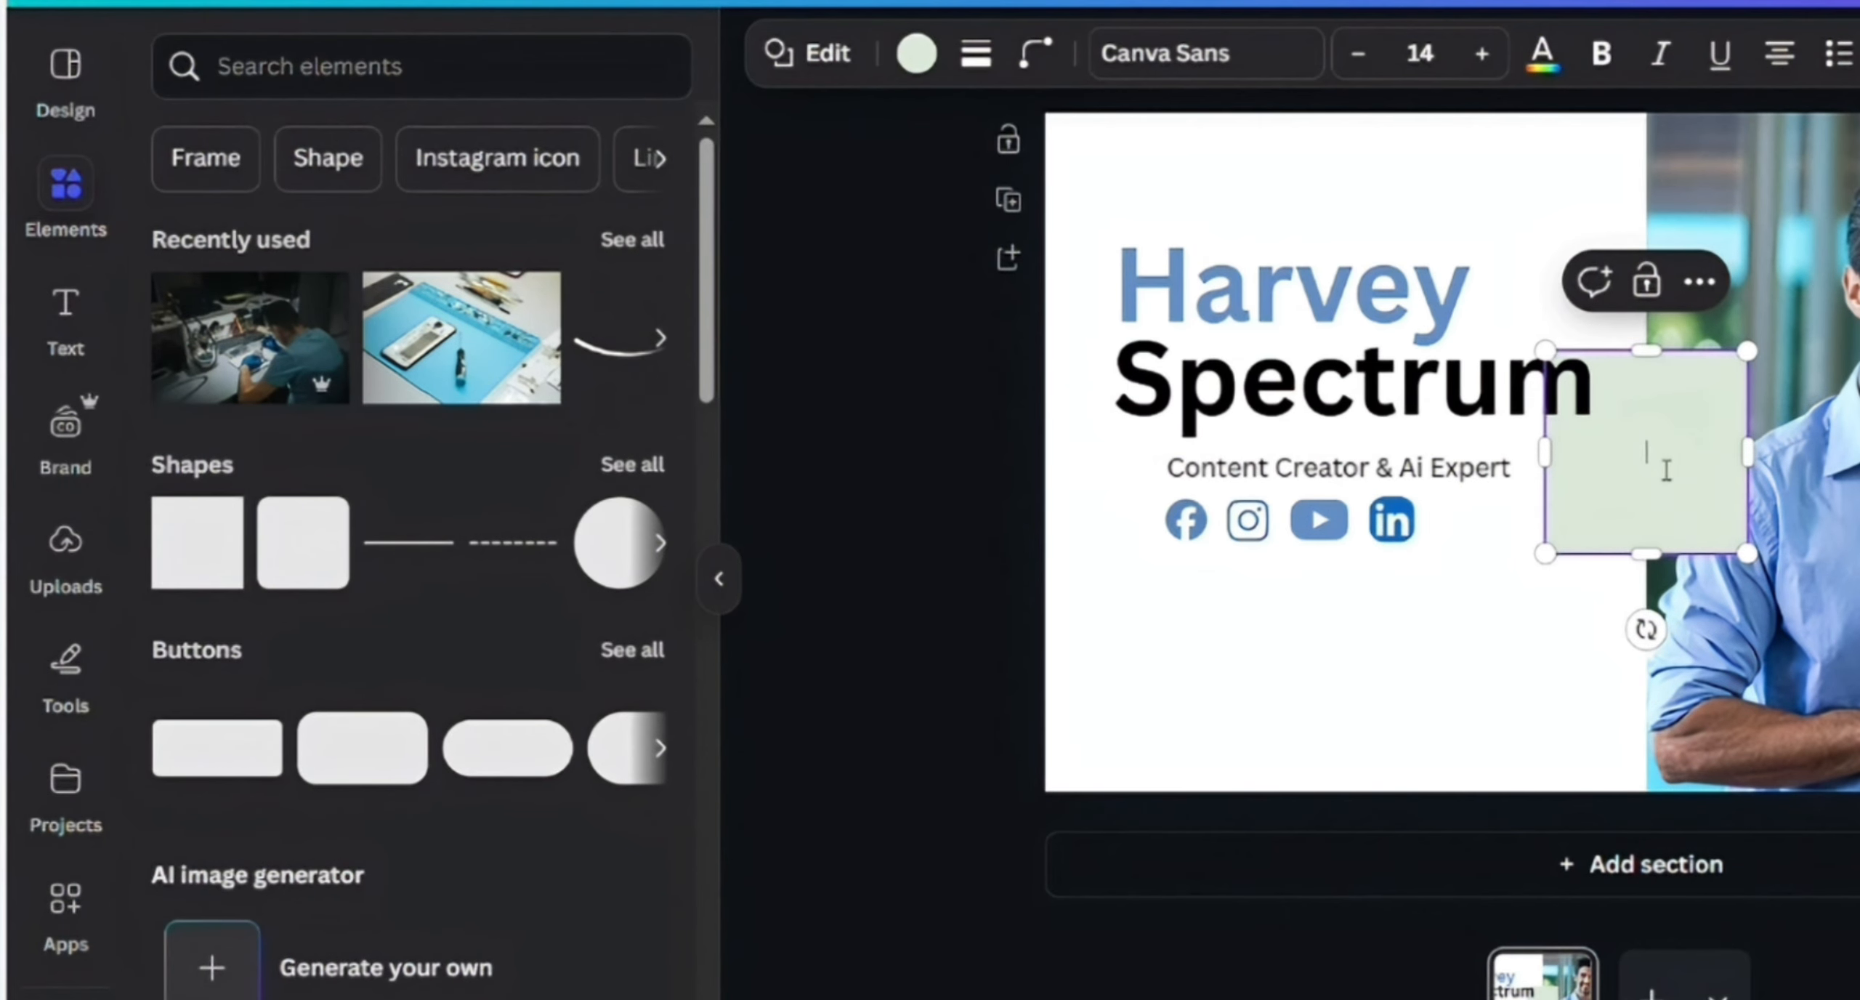
{"action": "left_click_drag", "start_coordinate": [1593, 536], "coordinate": [1370, 656]}
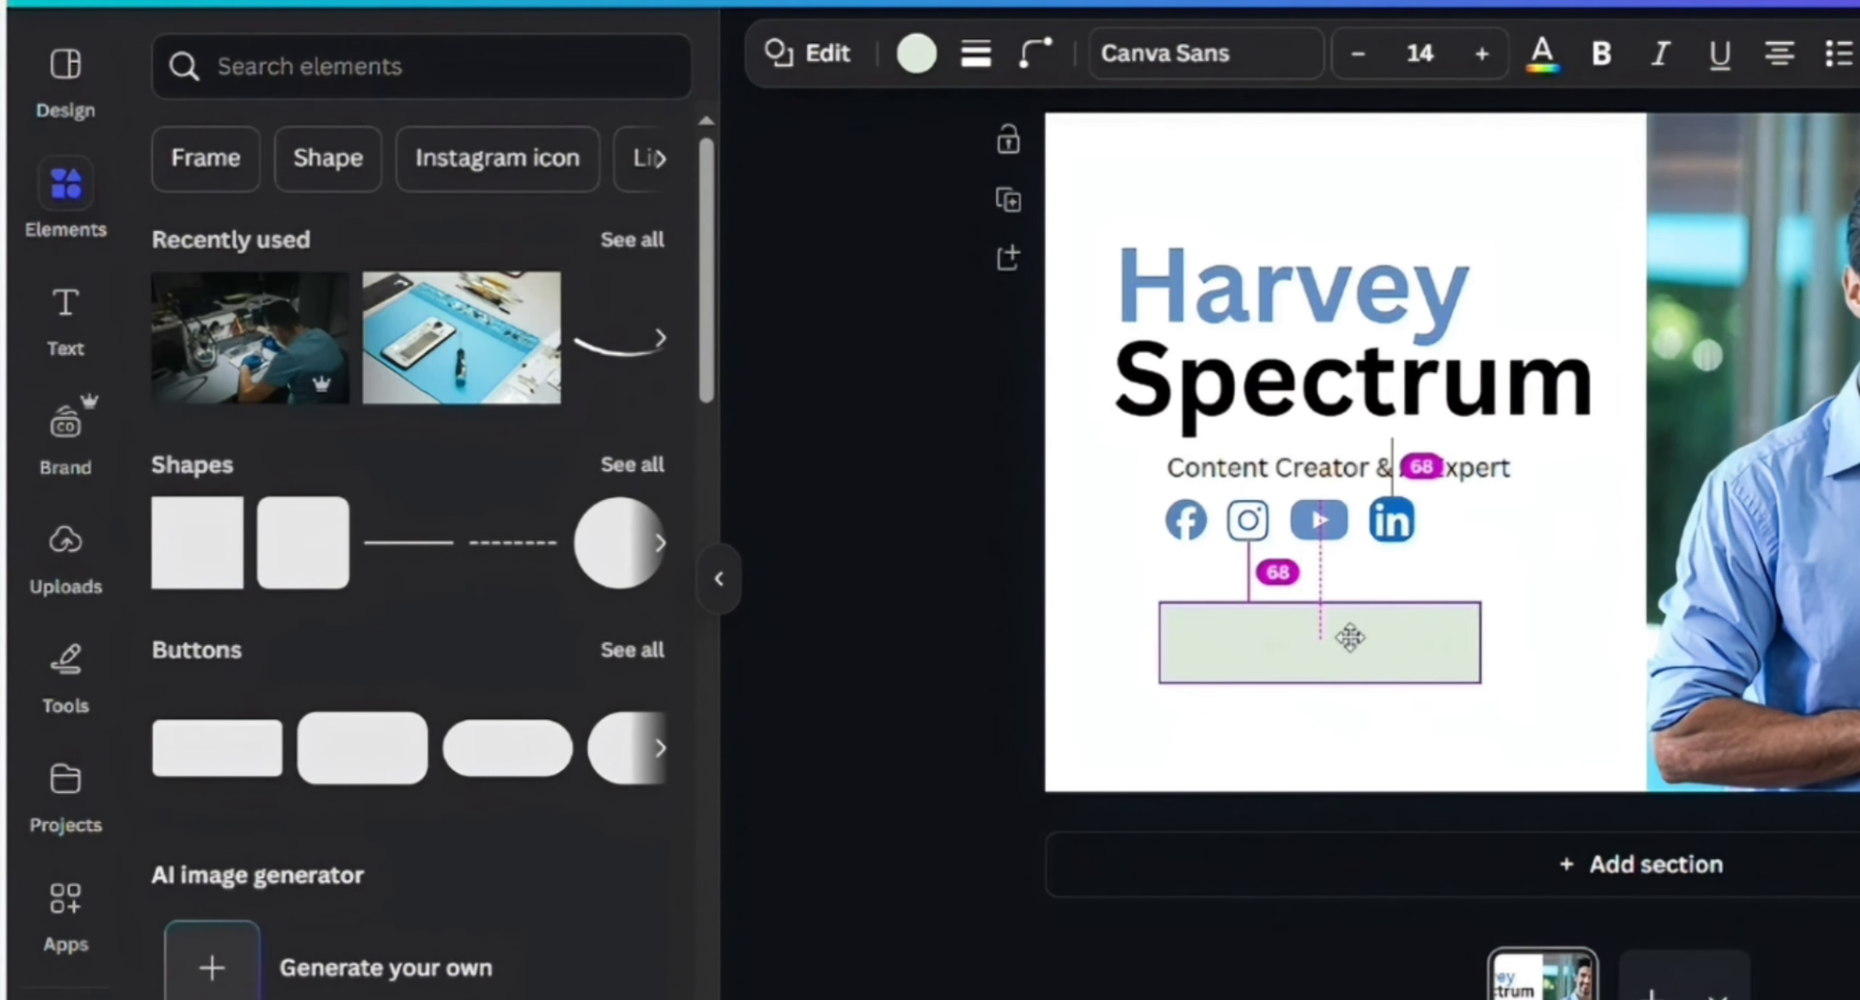
{"action": "left_click", "coordinate": [1506, 664]}
{"action": "left_click", "coordinate": [1090, 610]}
{"action": "left_click_drag", "start_coordinate": [1124, 610], "coordinate": [1017, 615]}
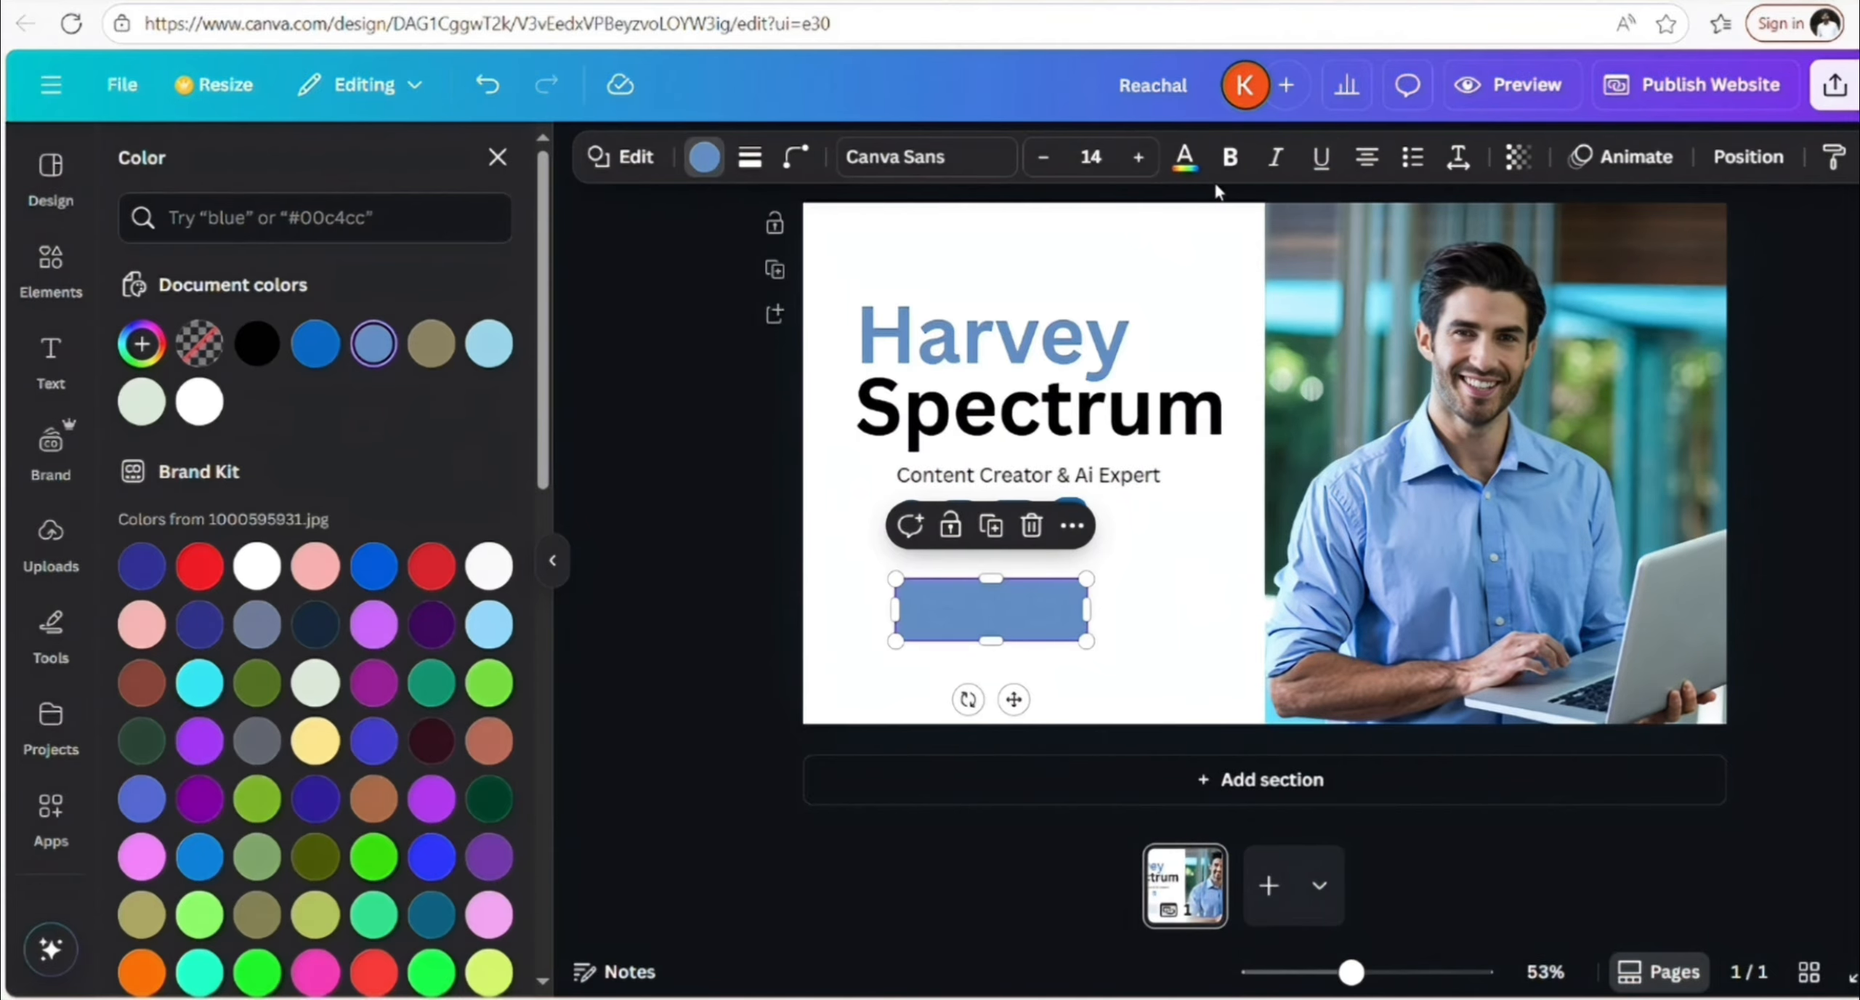
Fully round the blue button's corners and label it "GET IN TOUCH" in black text
{"action": "left_click", "coordinate": [797, 157]}
{"action": "left_click_drag", "start_coordinate": [663, 262], "coordinate": [817, 261]}
{"action": "double_click", "coordinate": [994, 610]}
{"action": "type", "text": "GET IN TOUCH"}
{"action": "key", "text": "ctrl+a"}
{"action": "left_click", "coordinate": [1184, 157]}
{"action": "left_click", "coordinate": [491, 345]}
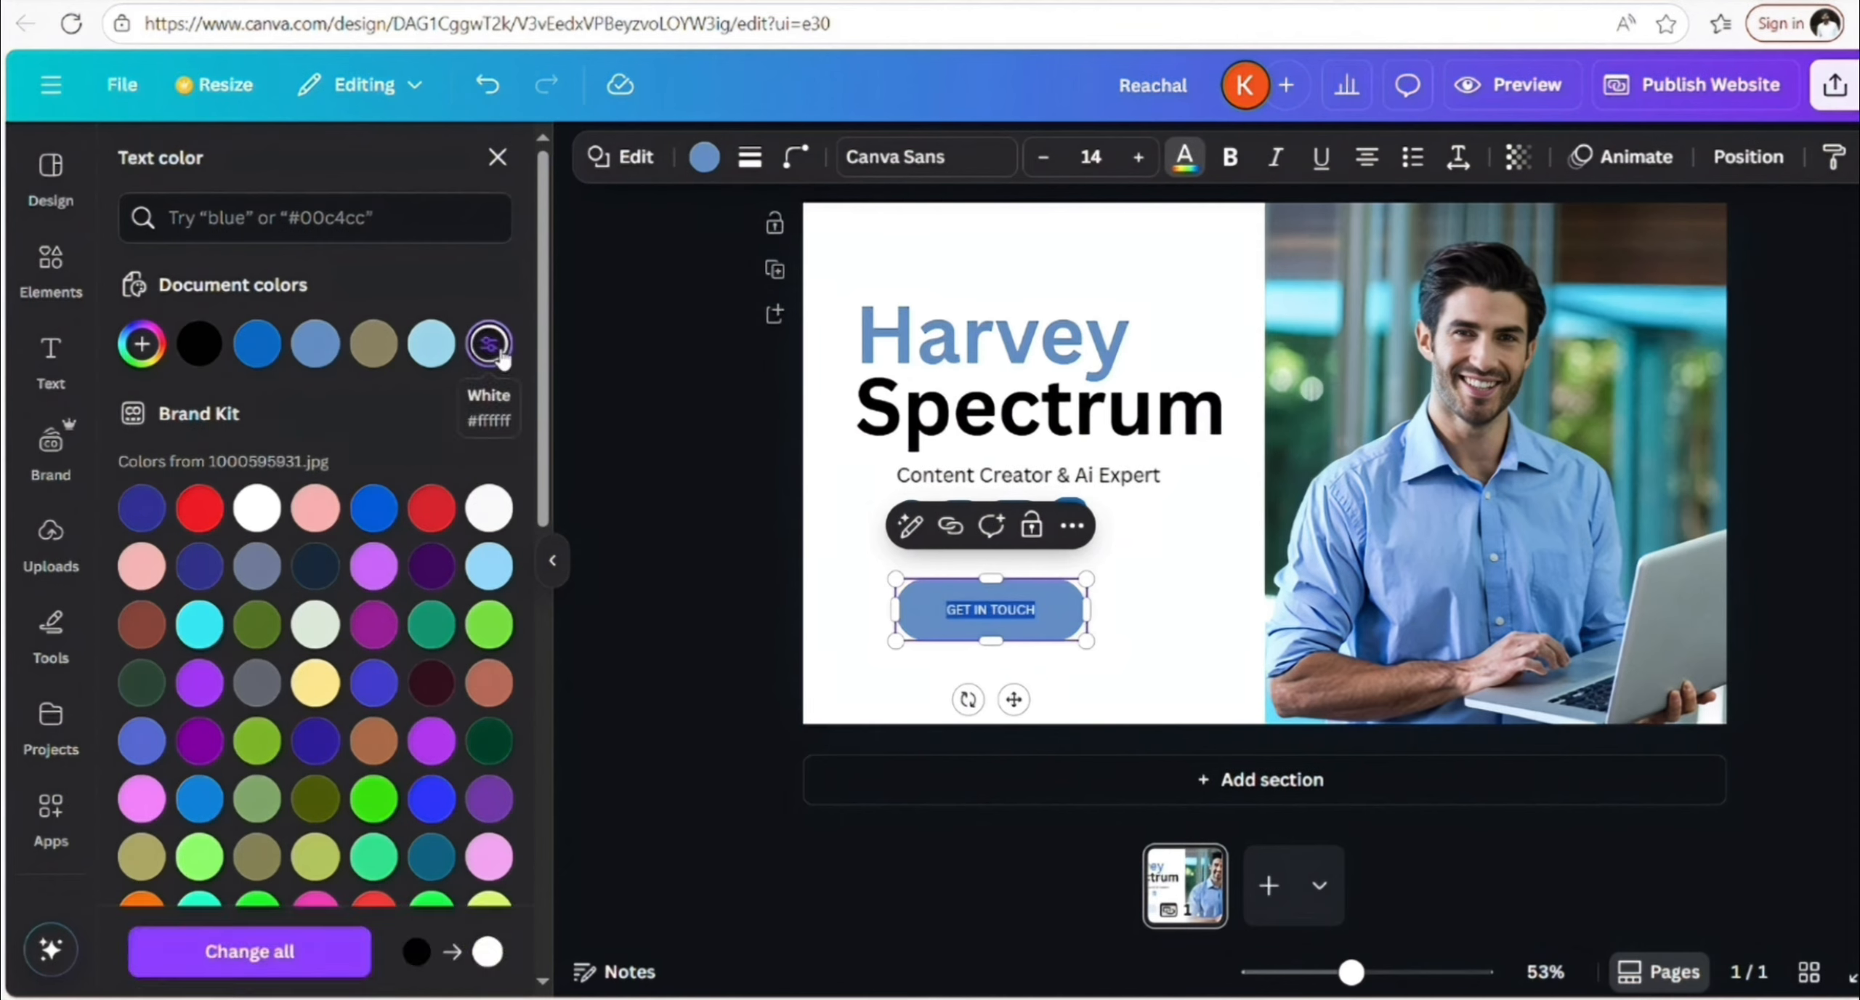
{"action": "left_click", "coordinate": [211, 347]}
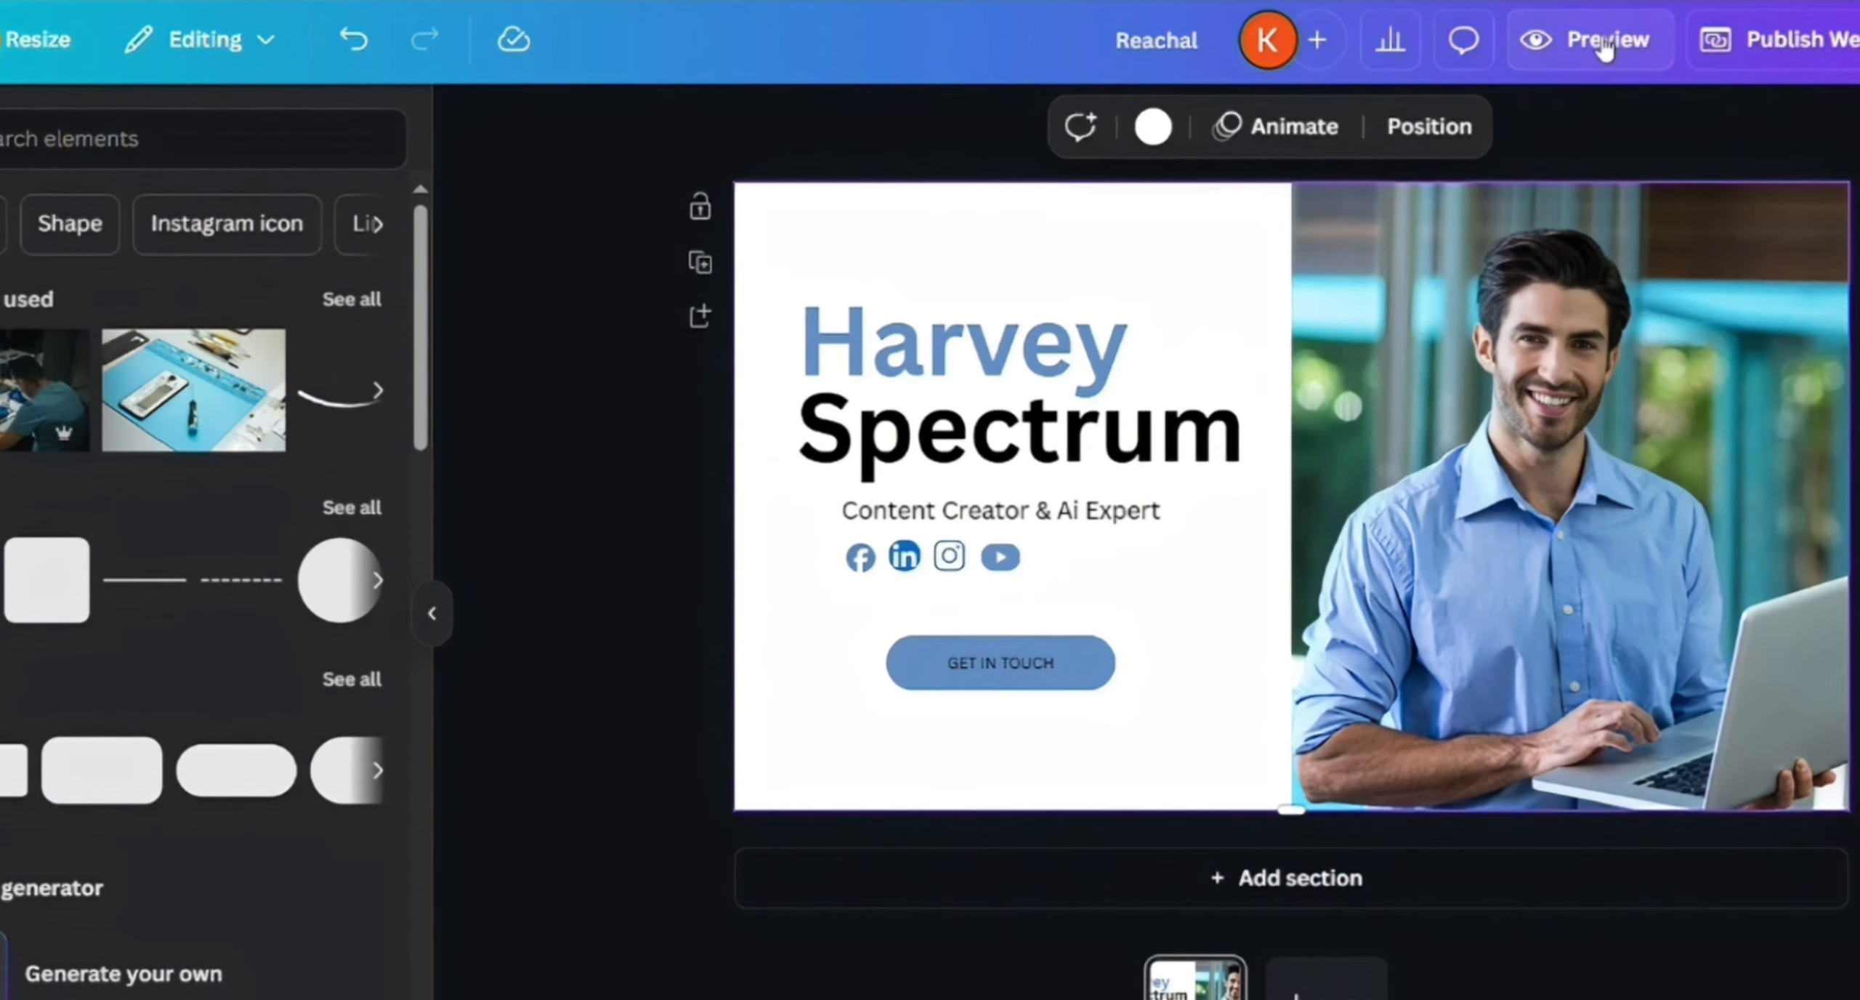
Preview the website in desktop view and look through the hero section
{"action": "left_click", "coordinate": [1518, 85]}
{"action": "scroll", "coordinate": [1053, 573], "scroll_direction": "down", "scroll_amount": 3}
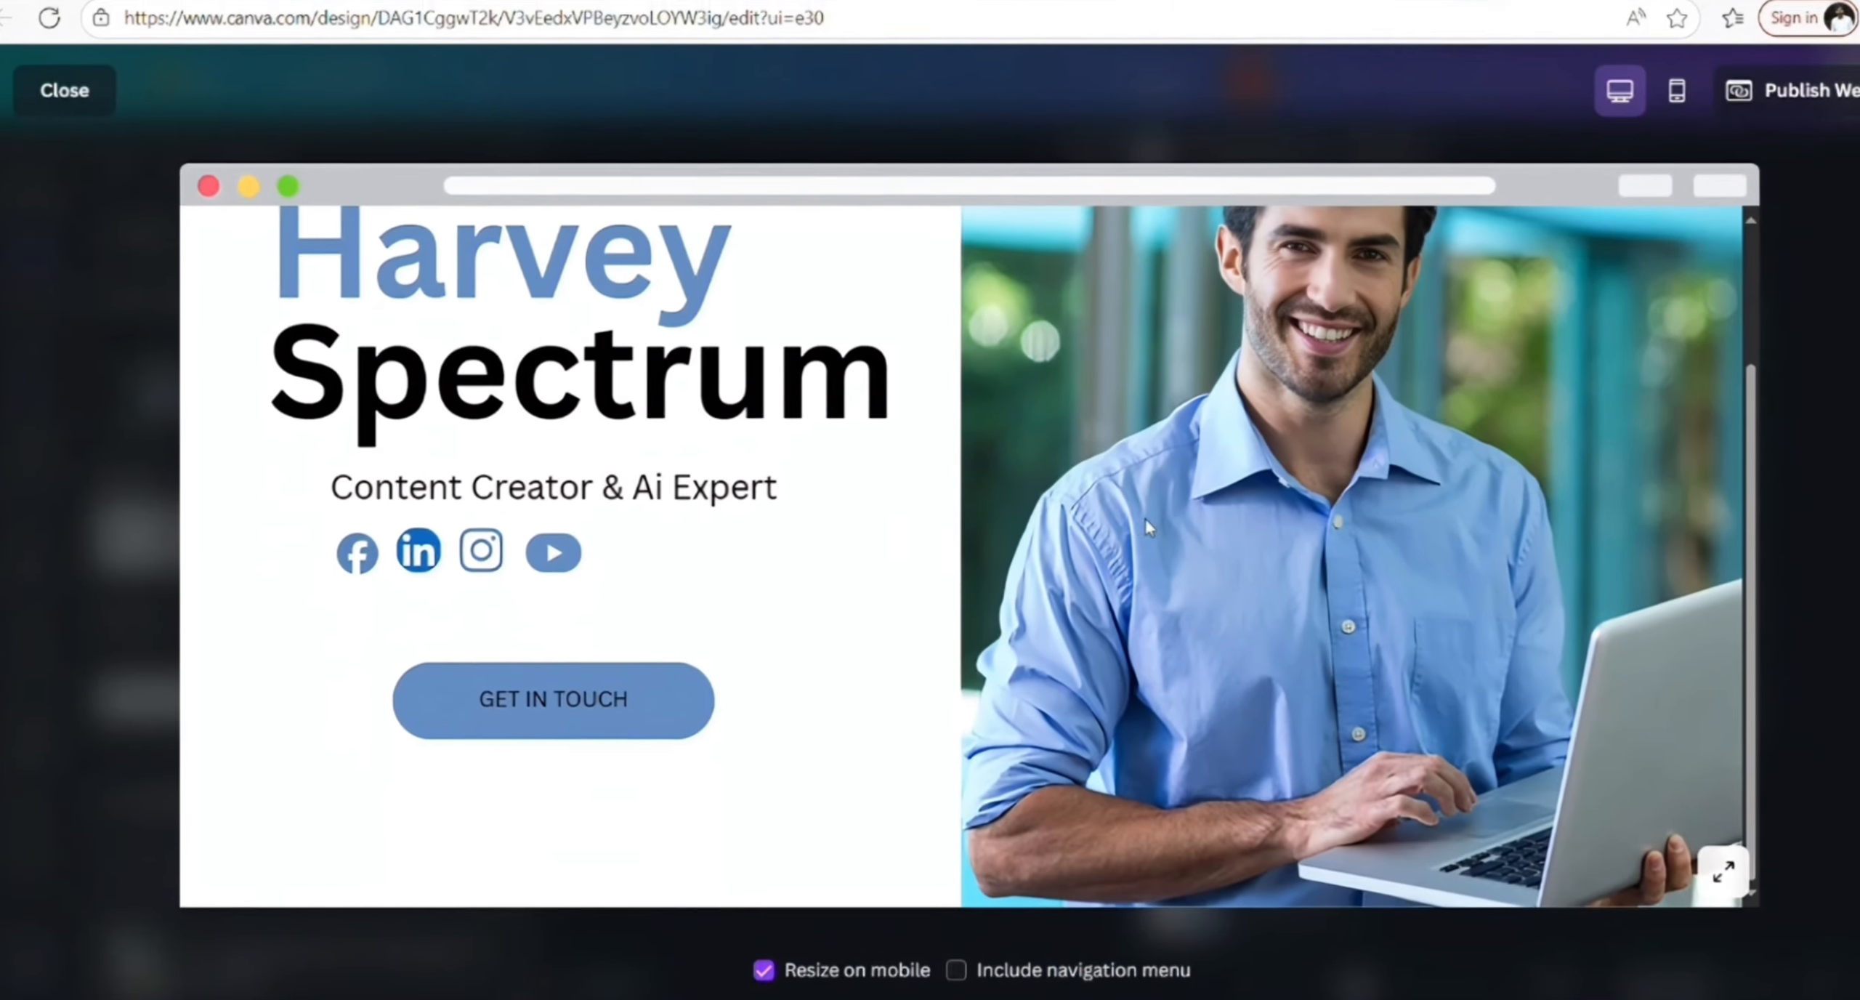
{"action": "scroll", "coordinate": [1203, 533], "scroll_direction": "up", "scroll_amount": 3}
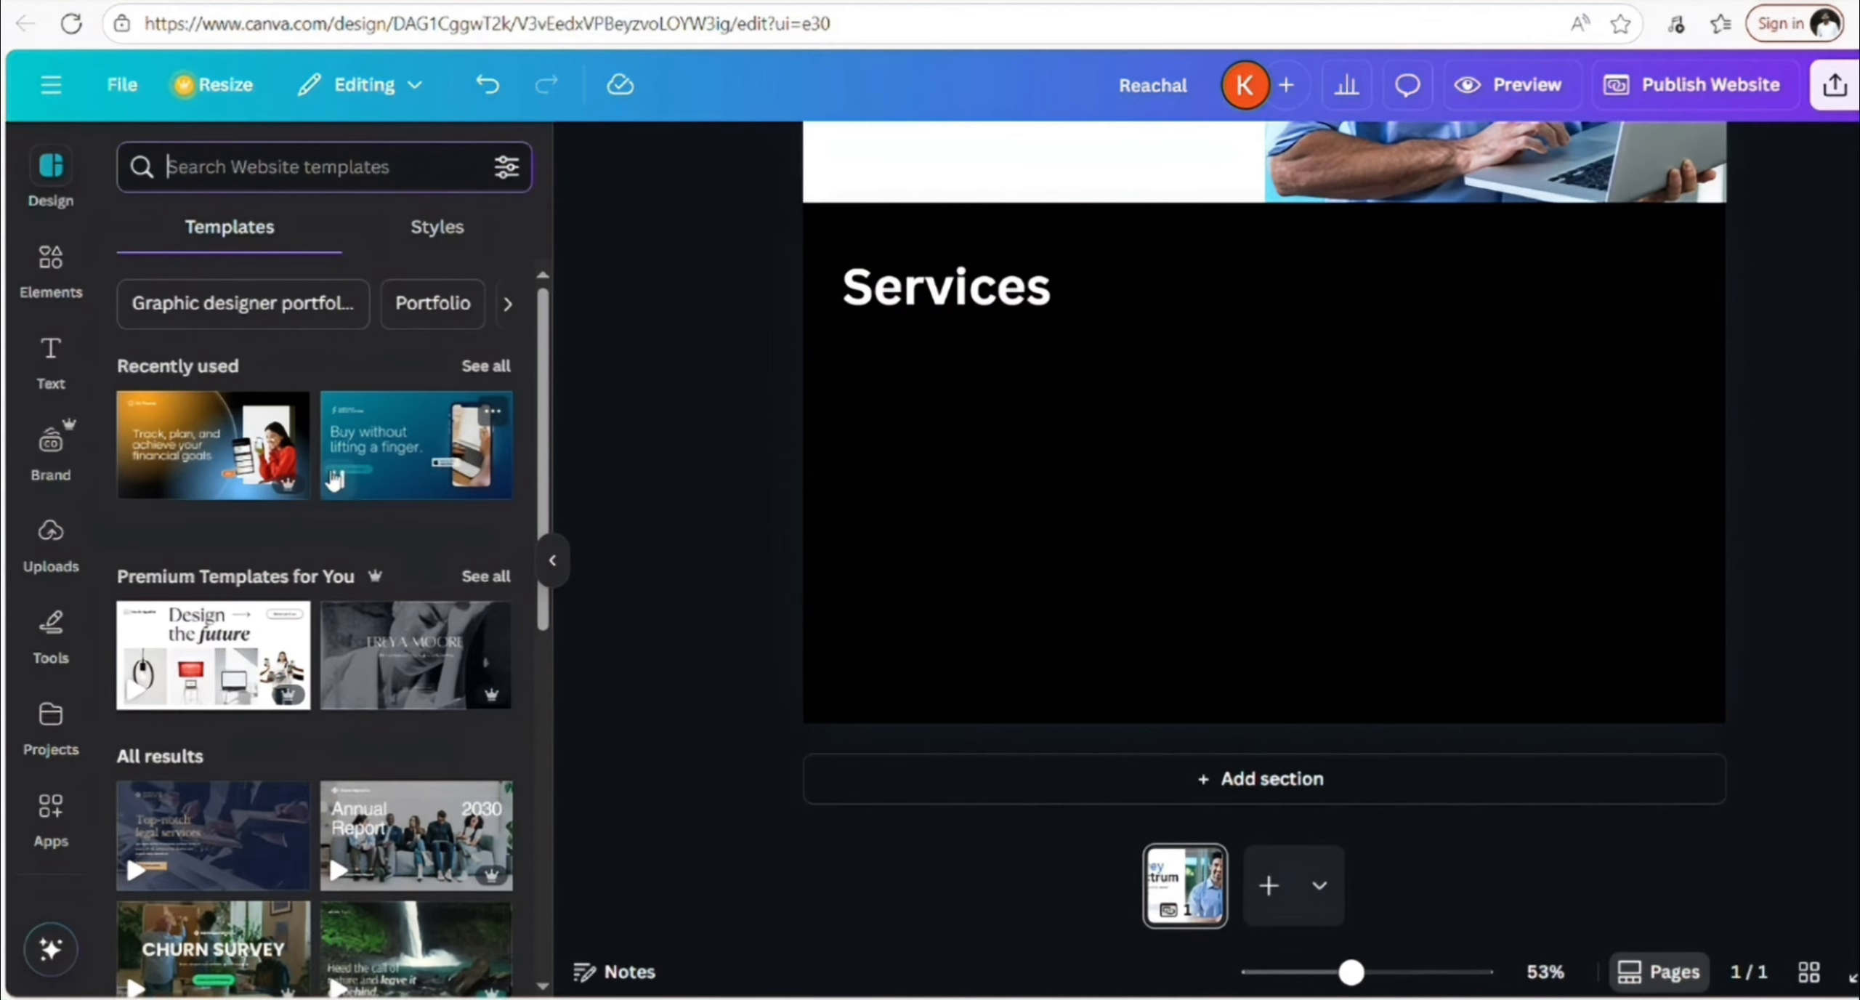
Apply the Reviews section from the "Track, plan, and achieve your financial goals" template and paste its contents into the Services section
{"action": "left_click", "coordinate": [231, 467]}
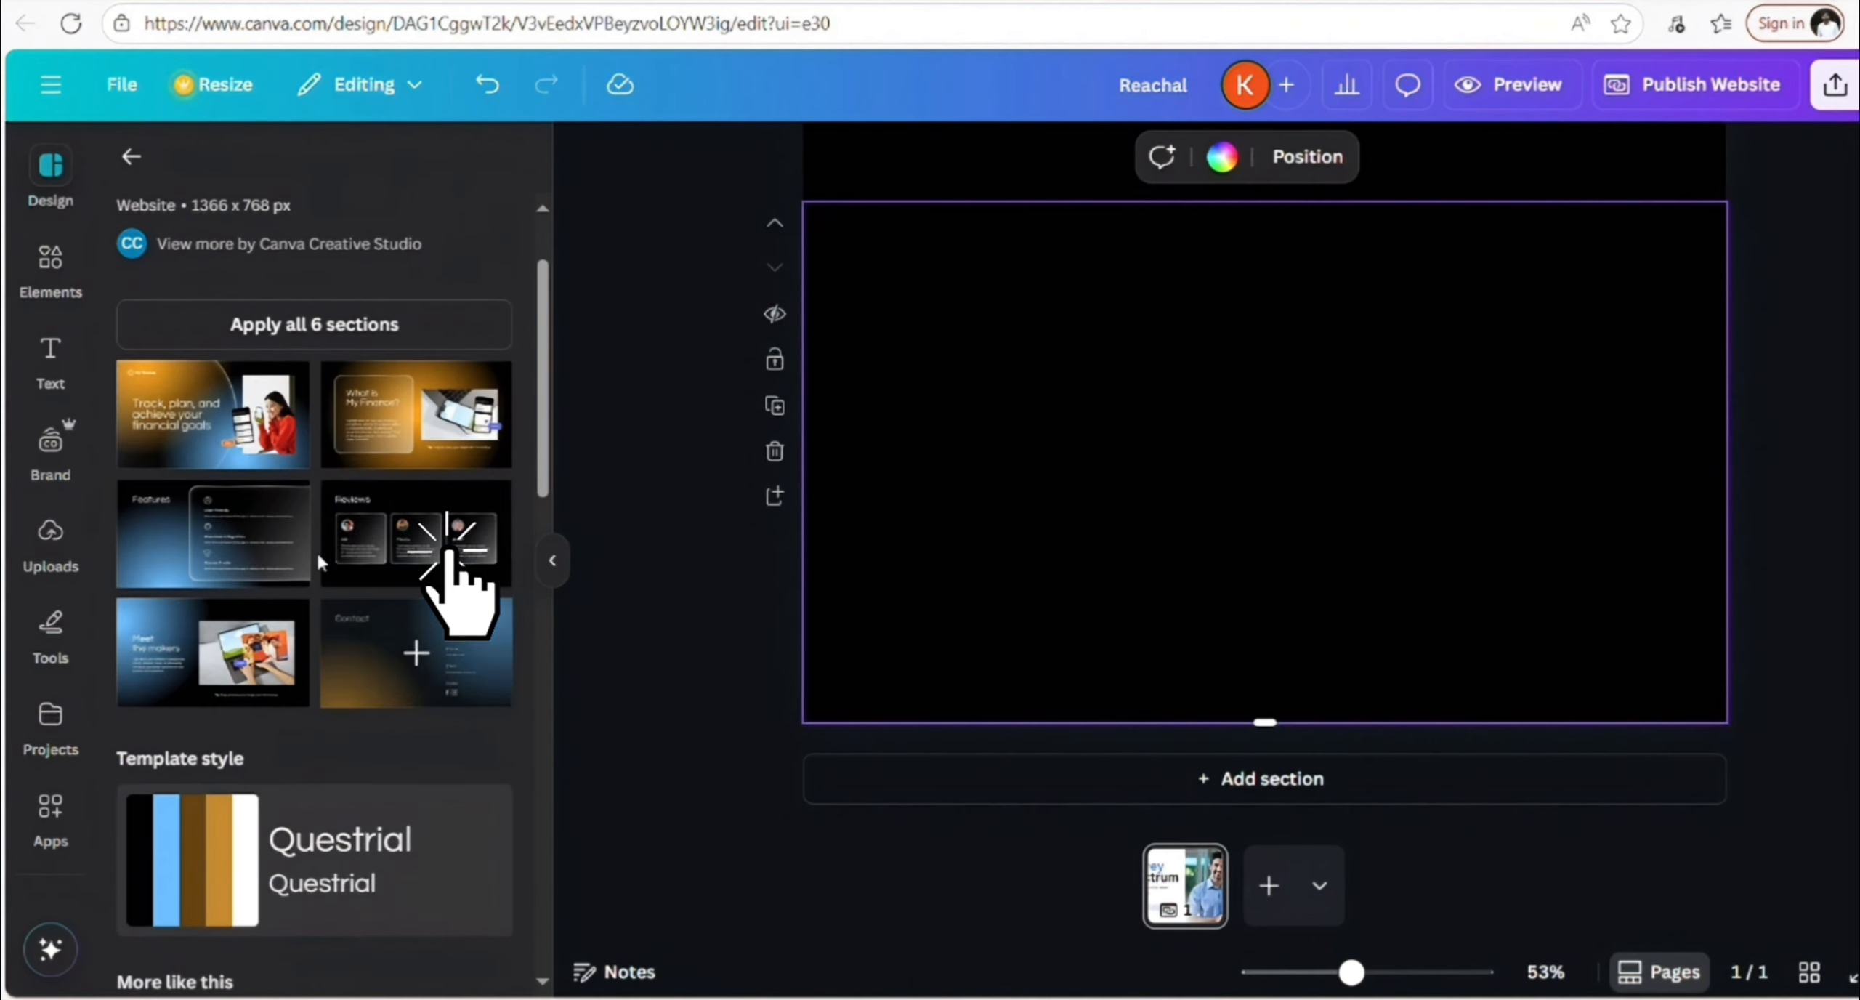
{"action": "left_click", "coordinate": [448, 574]}
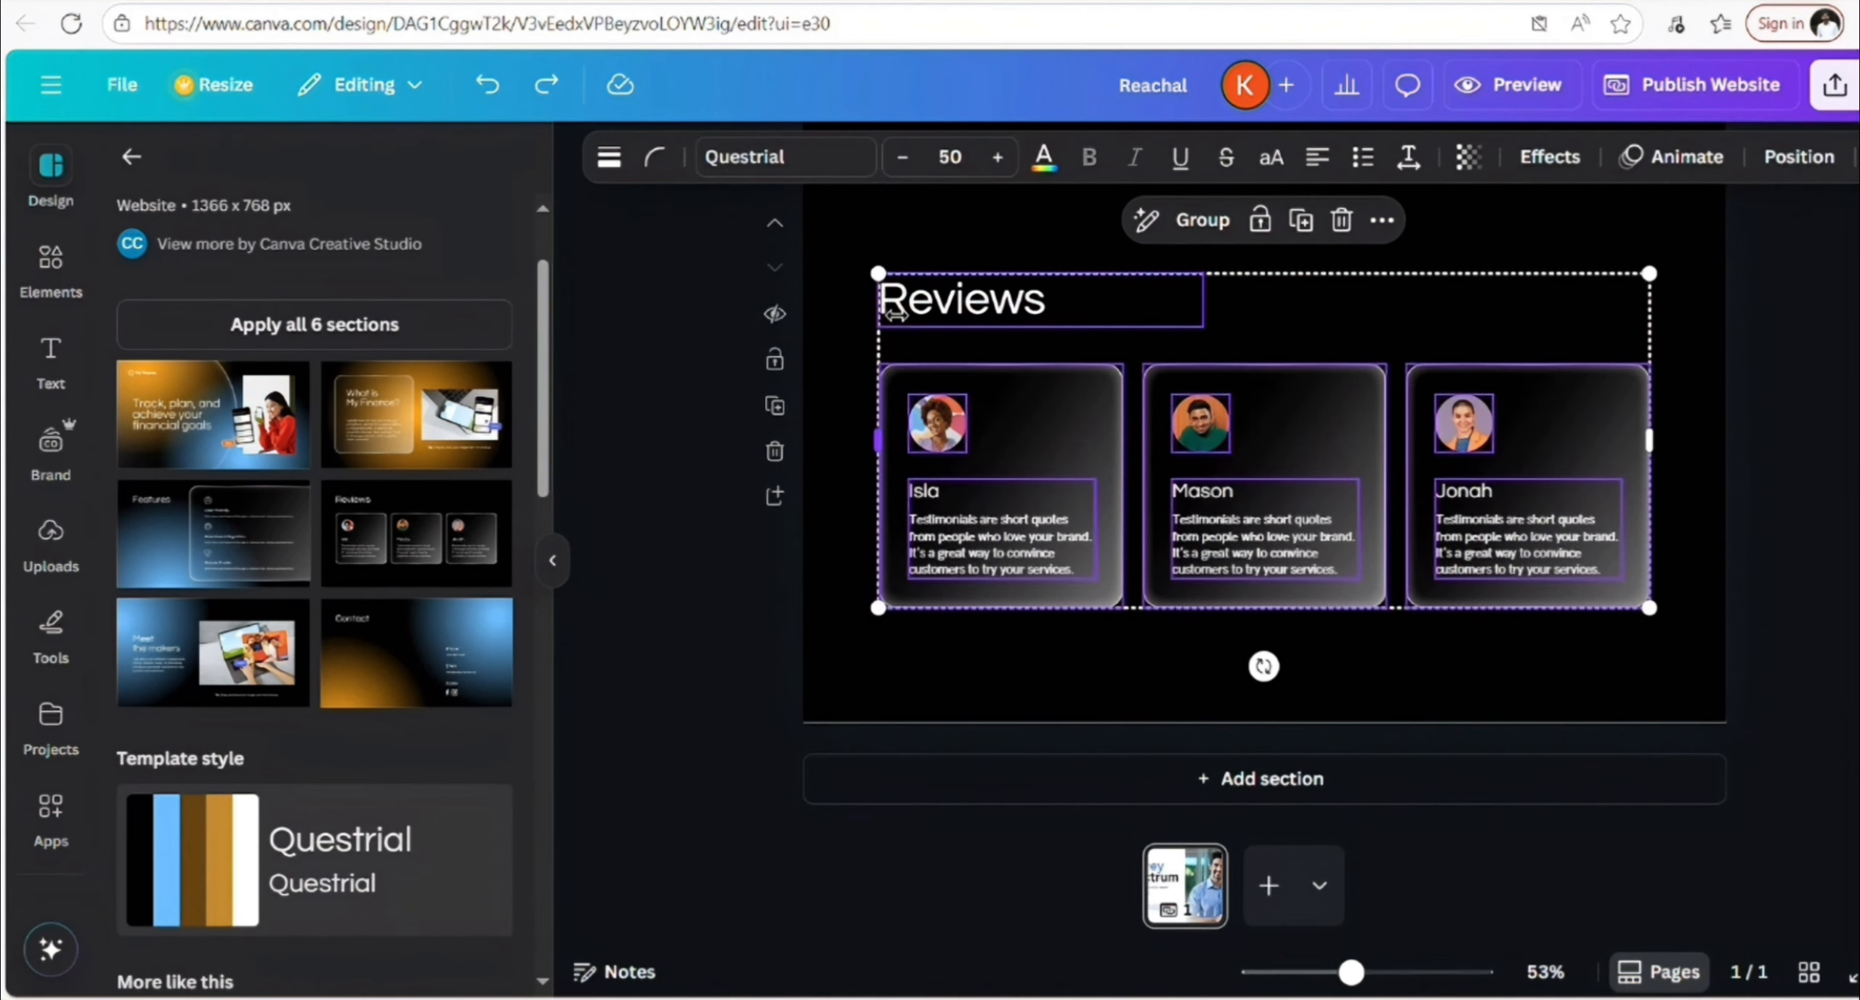
{"action": "scroll", "coordinate": [1330, 581], "scroll_direction": "up", "scroll_amount": 5}
{"action": "left_click", "coordinate": [1257, 490]}
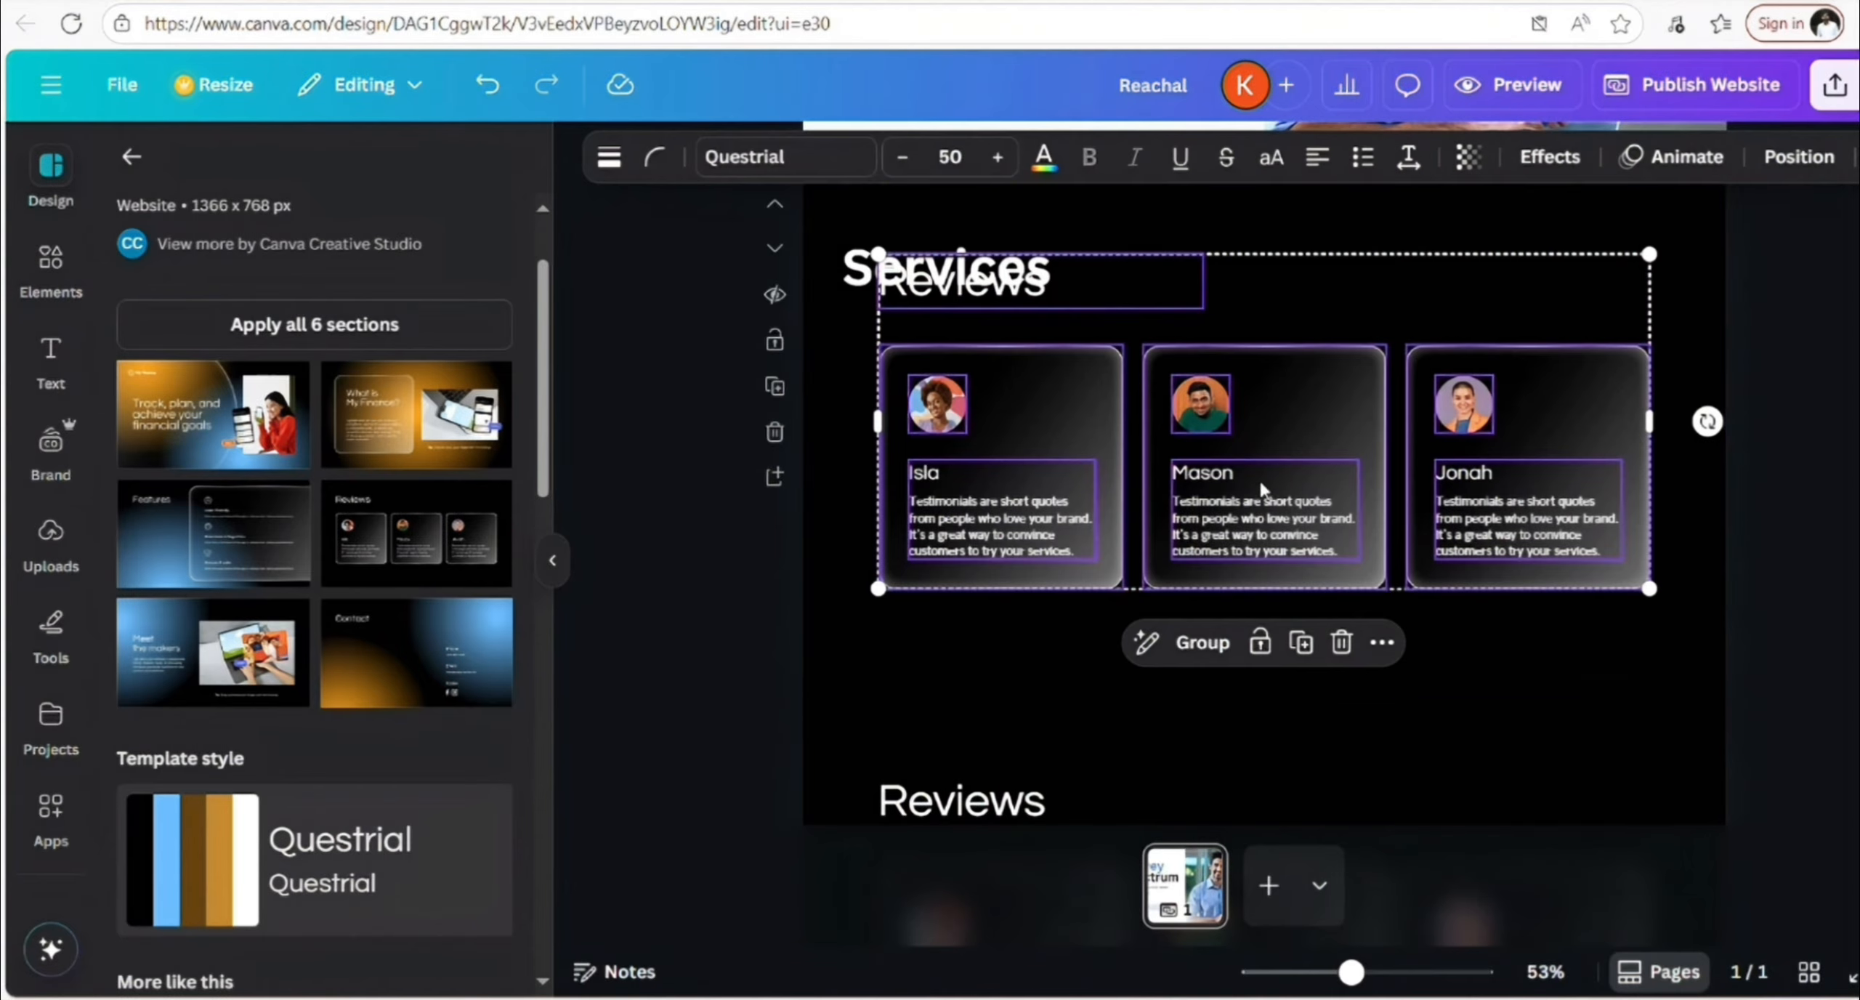
{"action": "key", "text": "ctrl+v"}
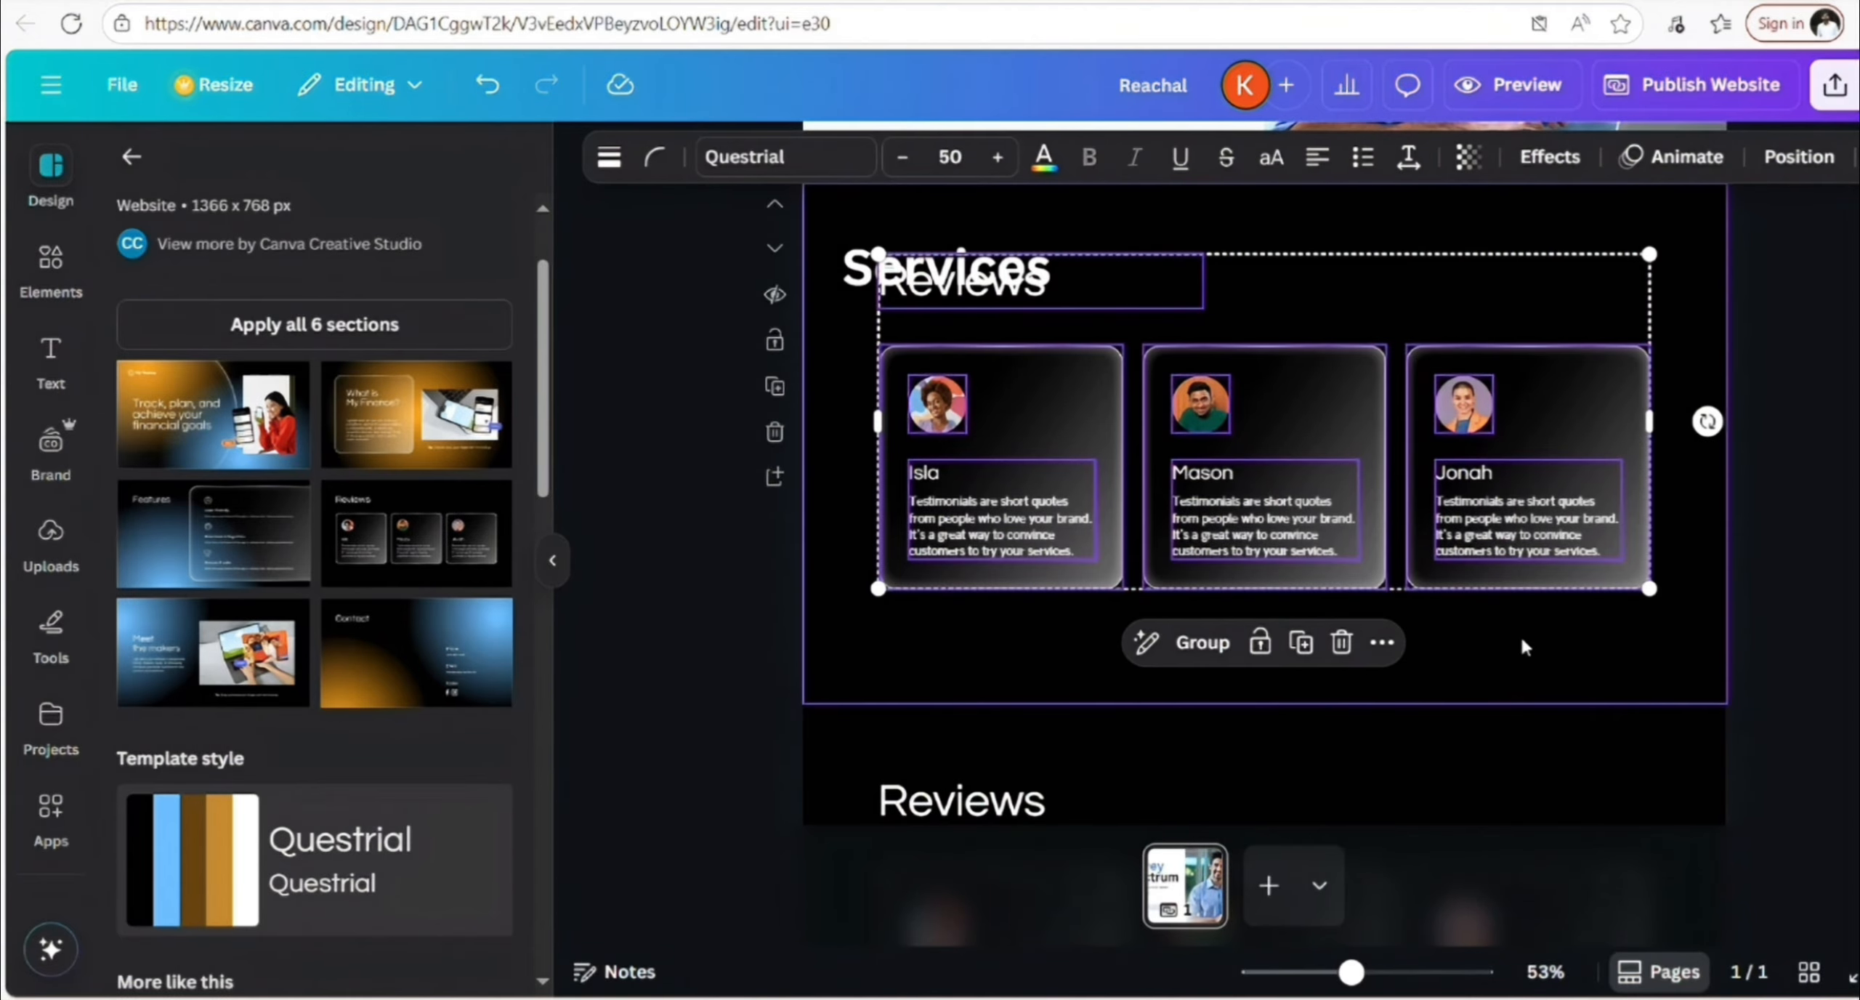
Remove the pasted Reviews heading that overlaps the Services heading
{"action": "left_click", "coordinate": [1520, 640]}
{"action": "left_click", "coordinate": [1090, 287]}
{"action": "left_click_drag", "start_coordinate": [1094, 291], "coordinate": [1285, 283]}
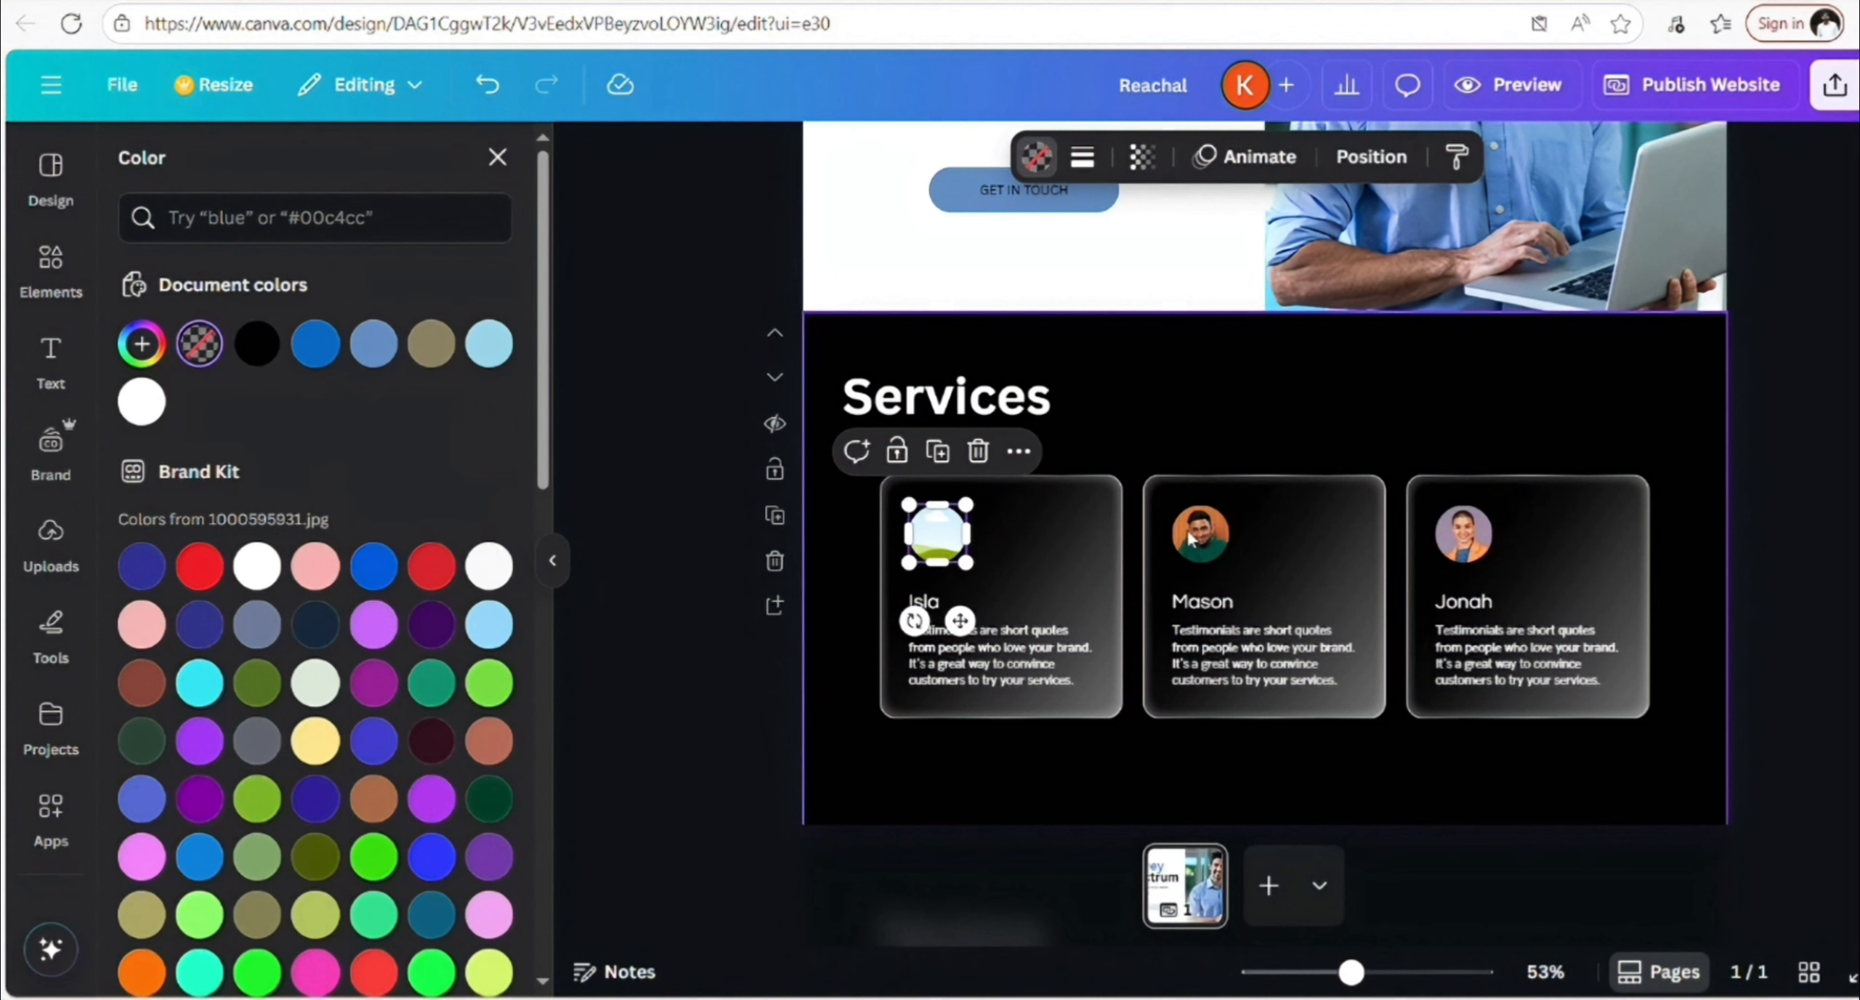
Delete the portrait photos from the circular frames on the Services cards
{"action": "left_click", "coordinate": [1201, 534]}
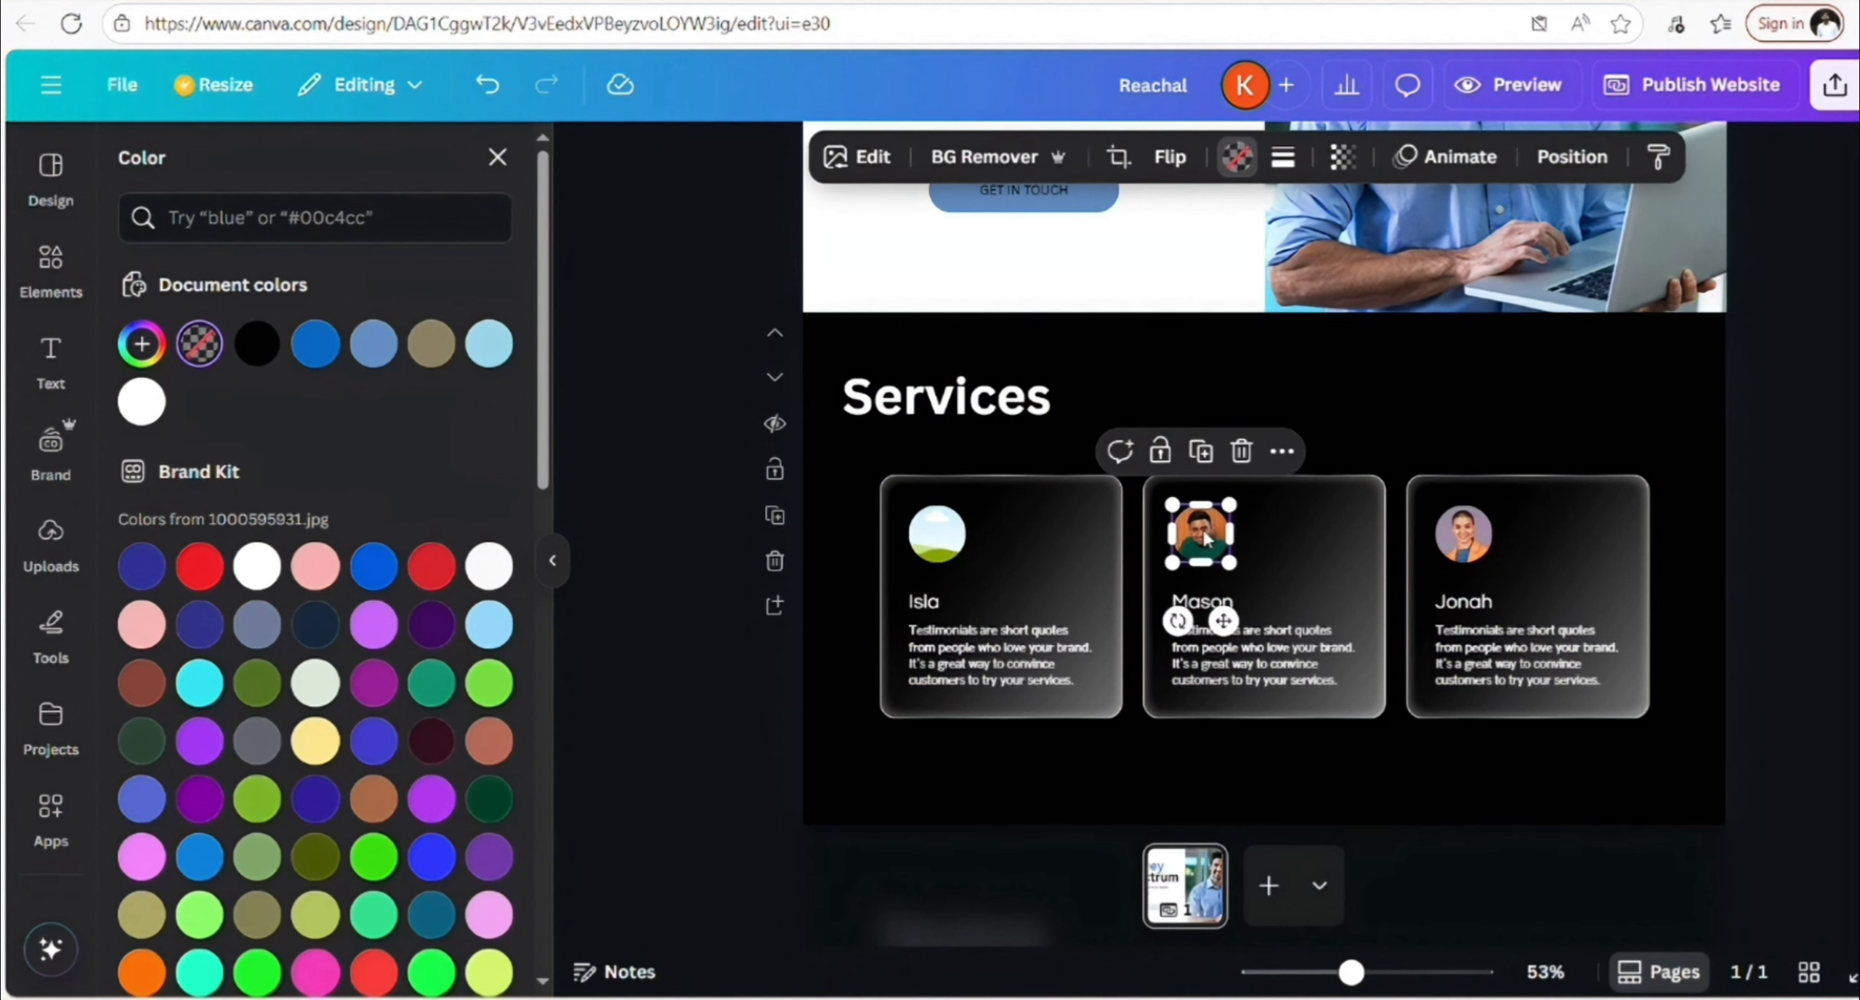
{"action": "key", "text": "Delete"}
{"action": "left_click", "coordinate": [1470, 550]}
{"action": "key", "text": "Delete"}
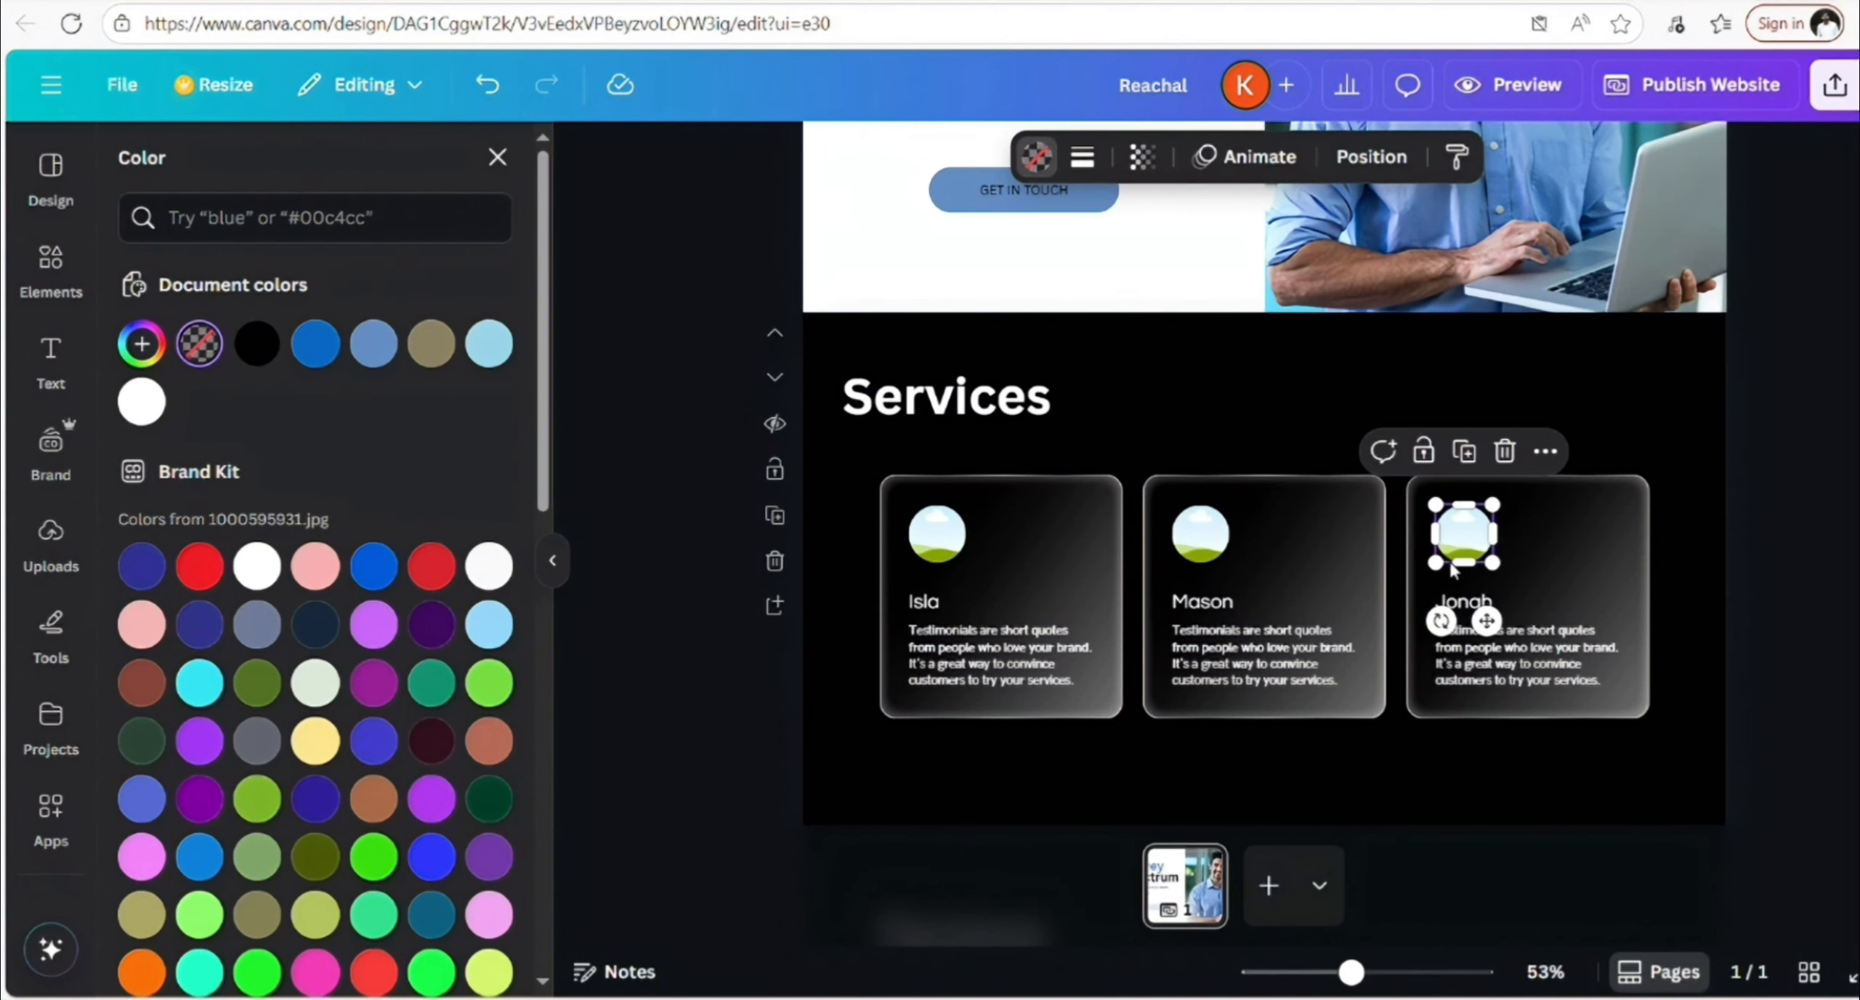
{"action": "left_click", "coordinate": [938, 534]}
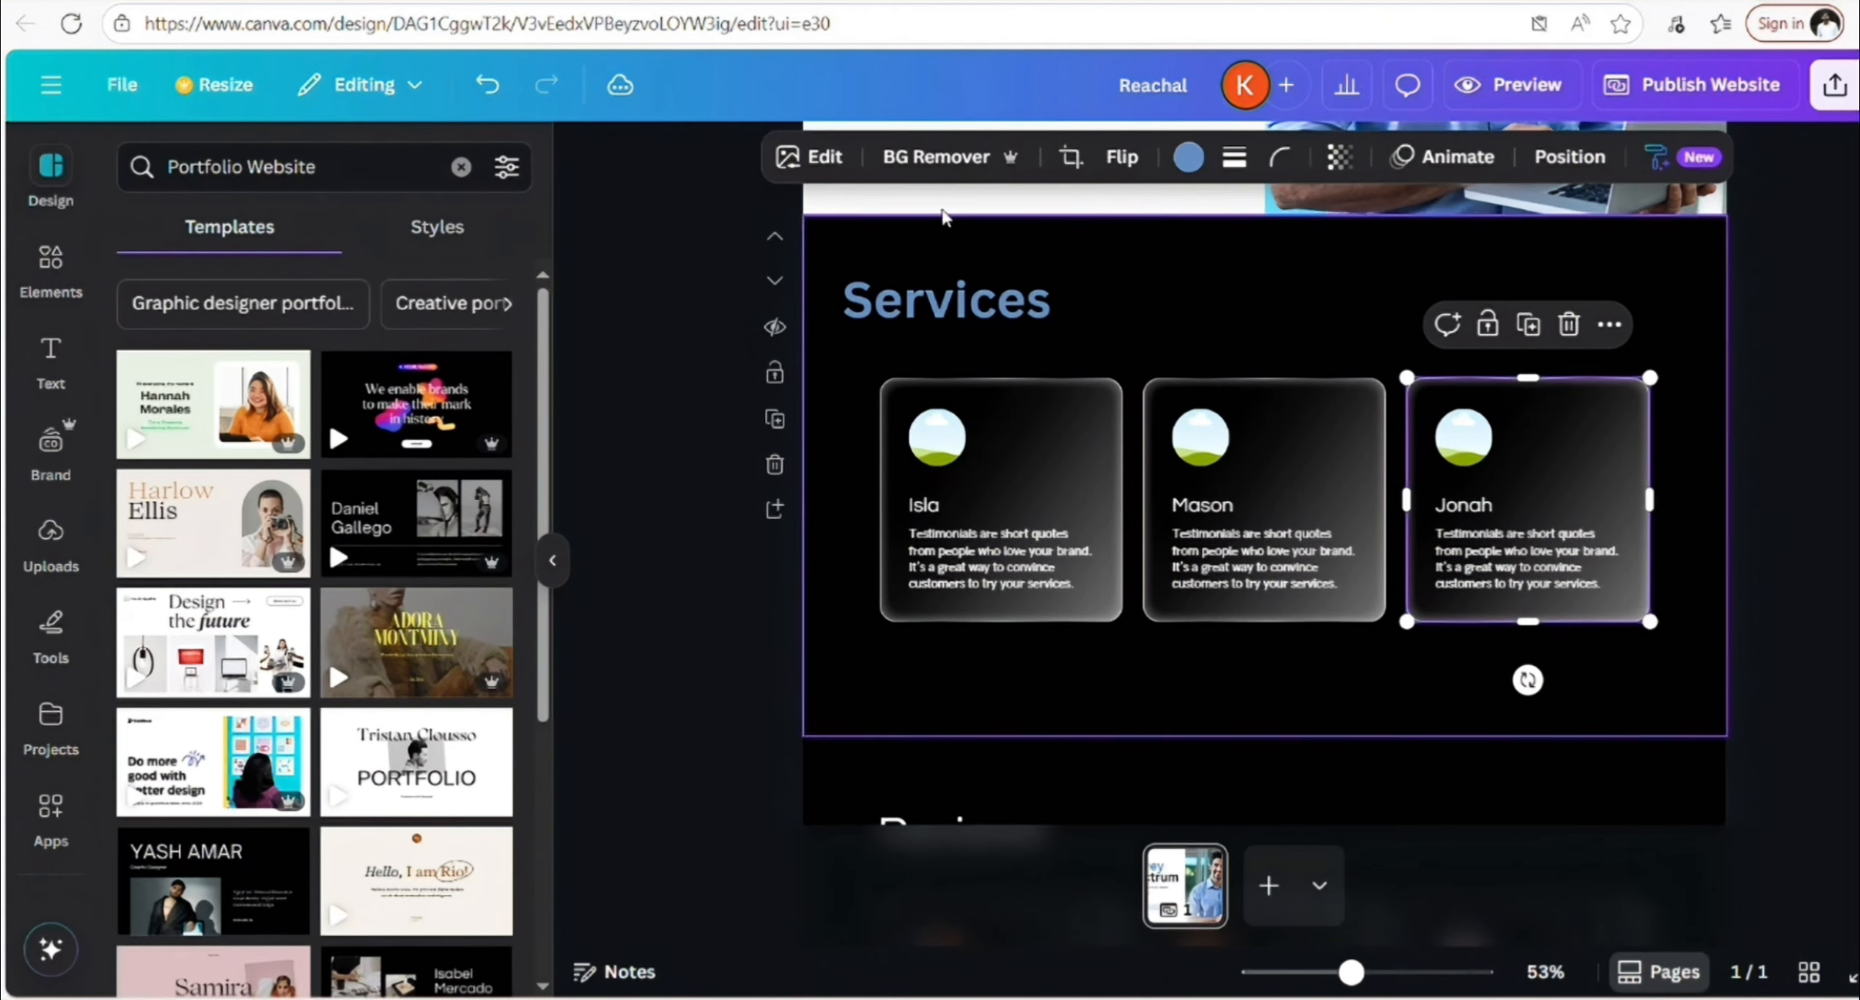
Apply the Sea Blue duotone effect to the third and middle Services card backgrounds
{"action": "left_click", "coordinate": [828, 157]}
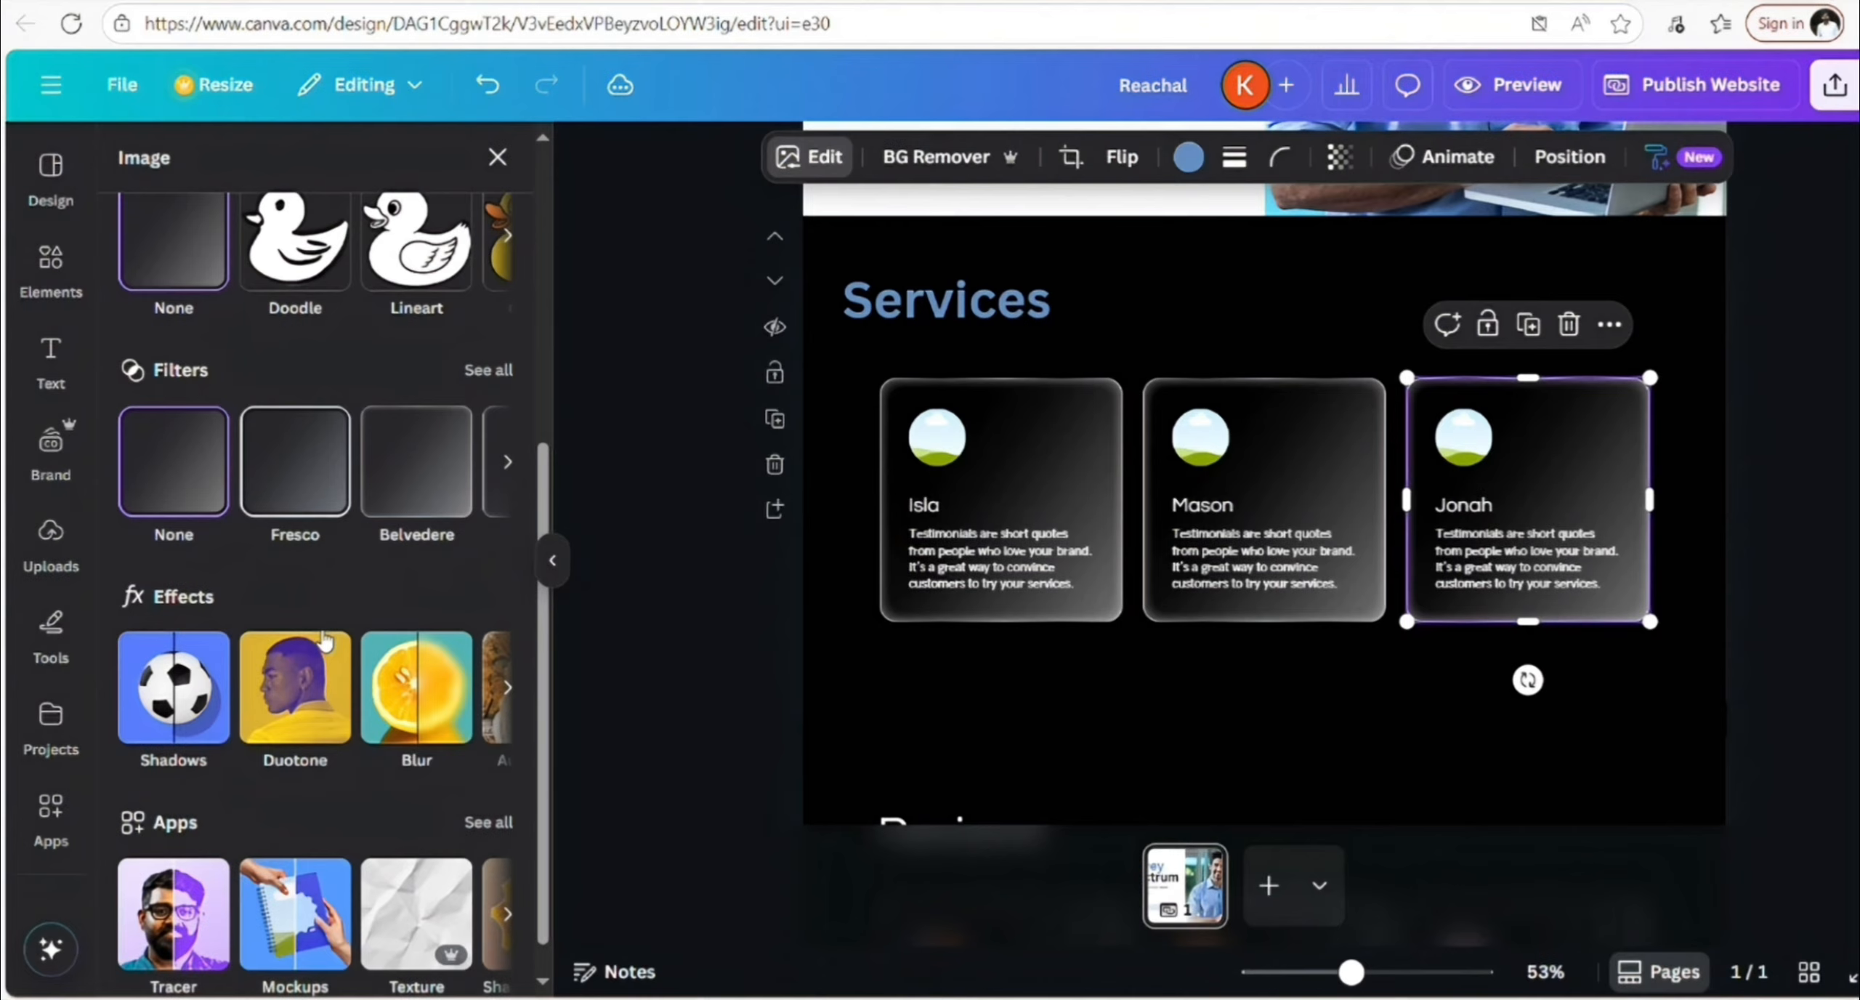
{"action": "left_click", "coordinate": [301, 701]}
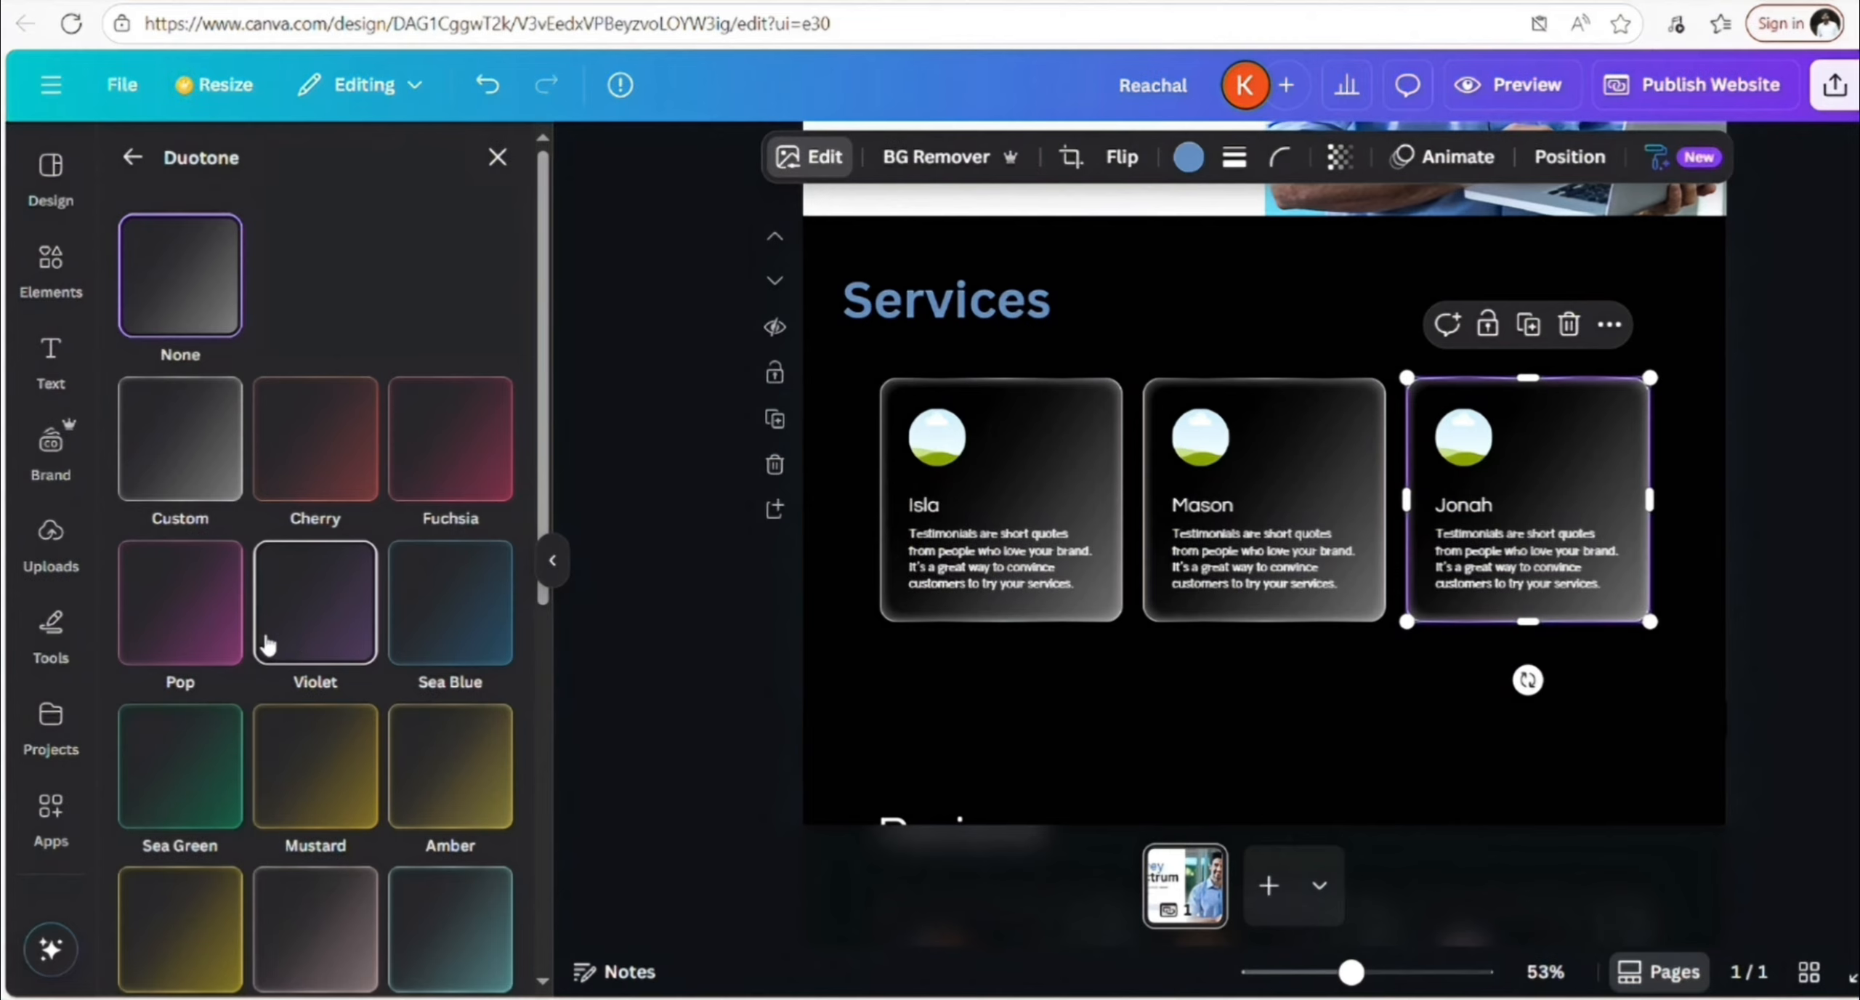
{"action": "left_click", "coordinate": [465, 633]}
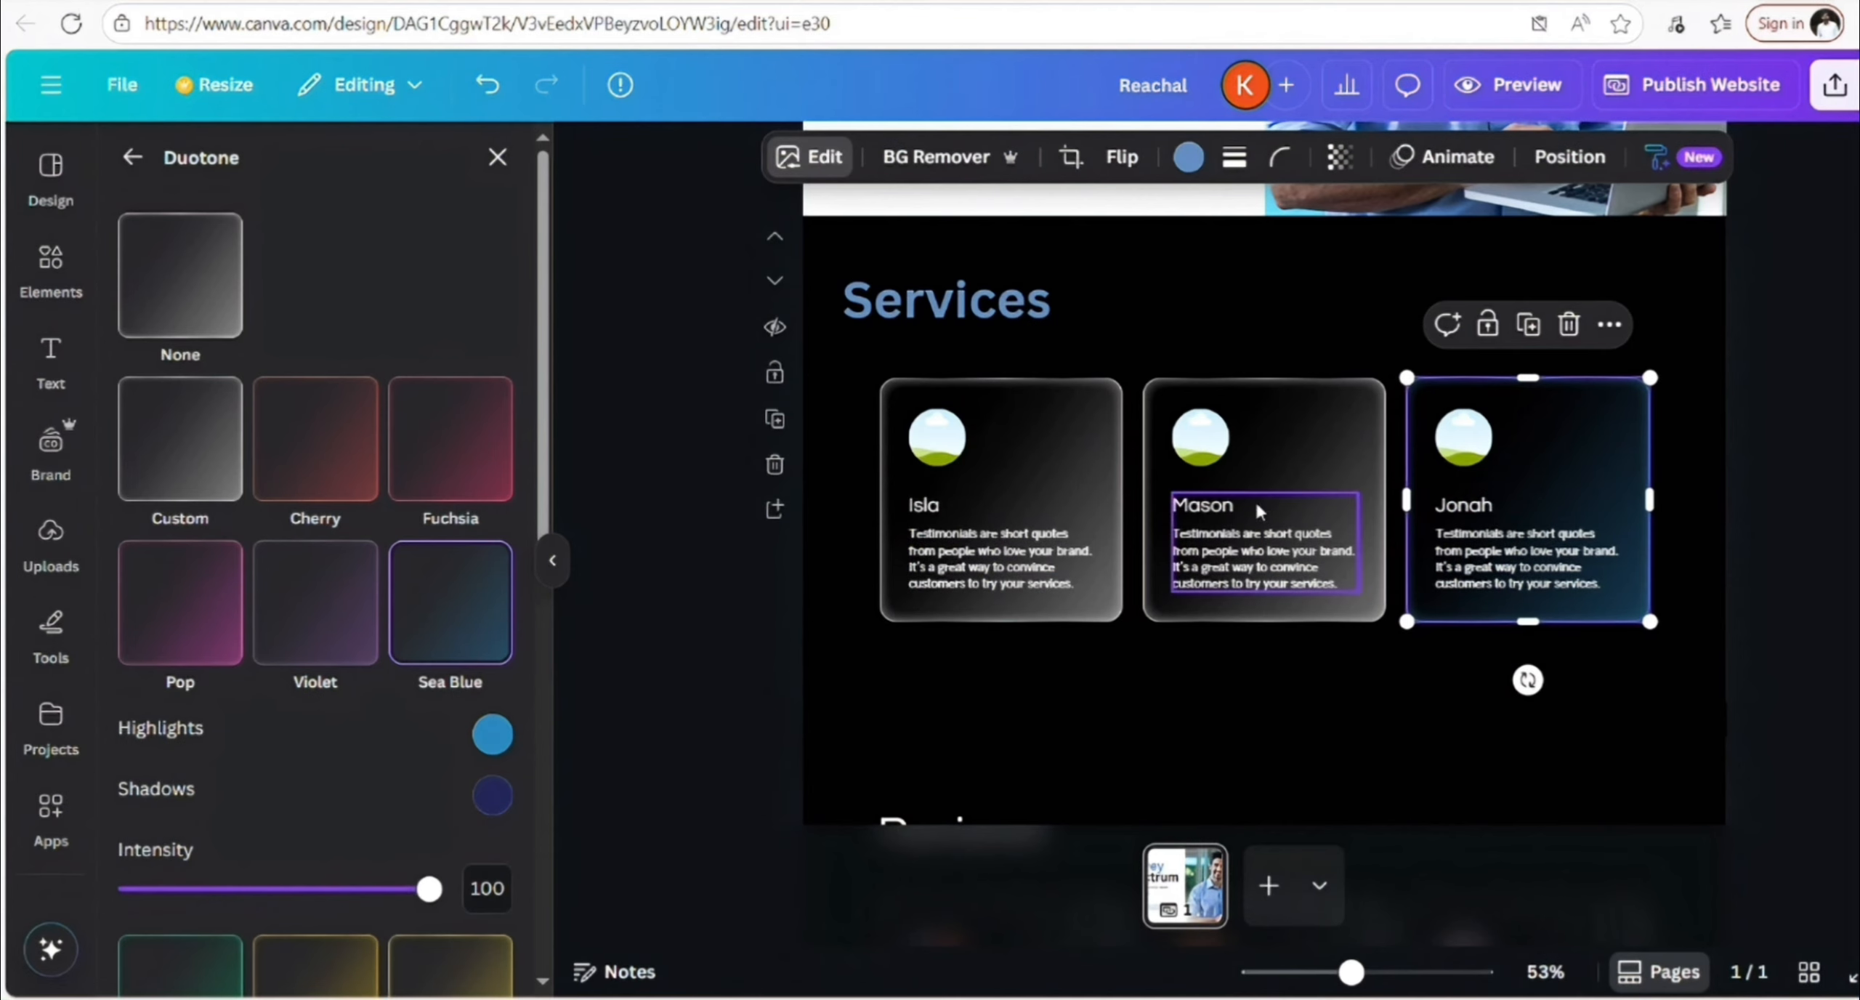
{"action": "left_click", "coordinate": [1338, 465]}
{"action": "left_click", "coordinate": [458, 613]}
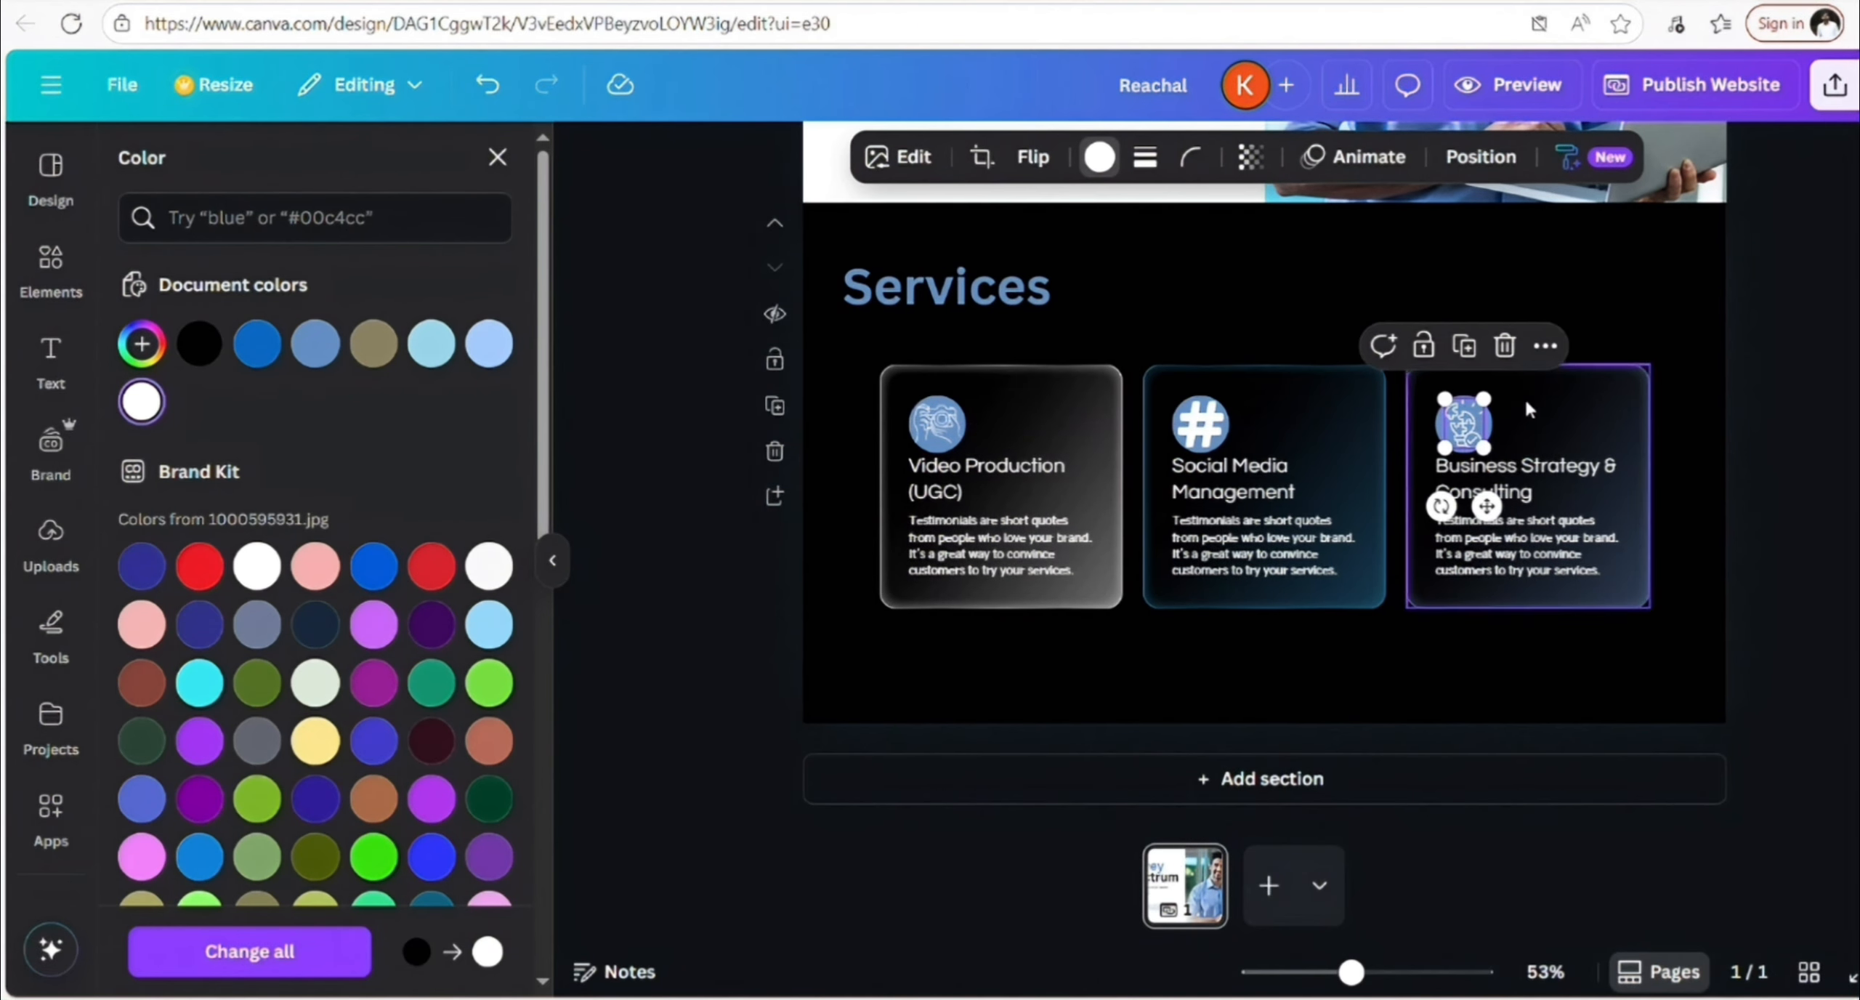
Add a new section below Services and insert a heading in it reading "about Me"
{"action": "left_click", "coordinate": [1461, 540]}
{"action": "left_click", "coordinate": [776, 495]}
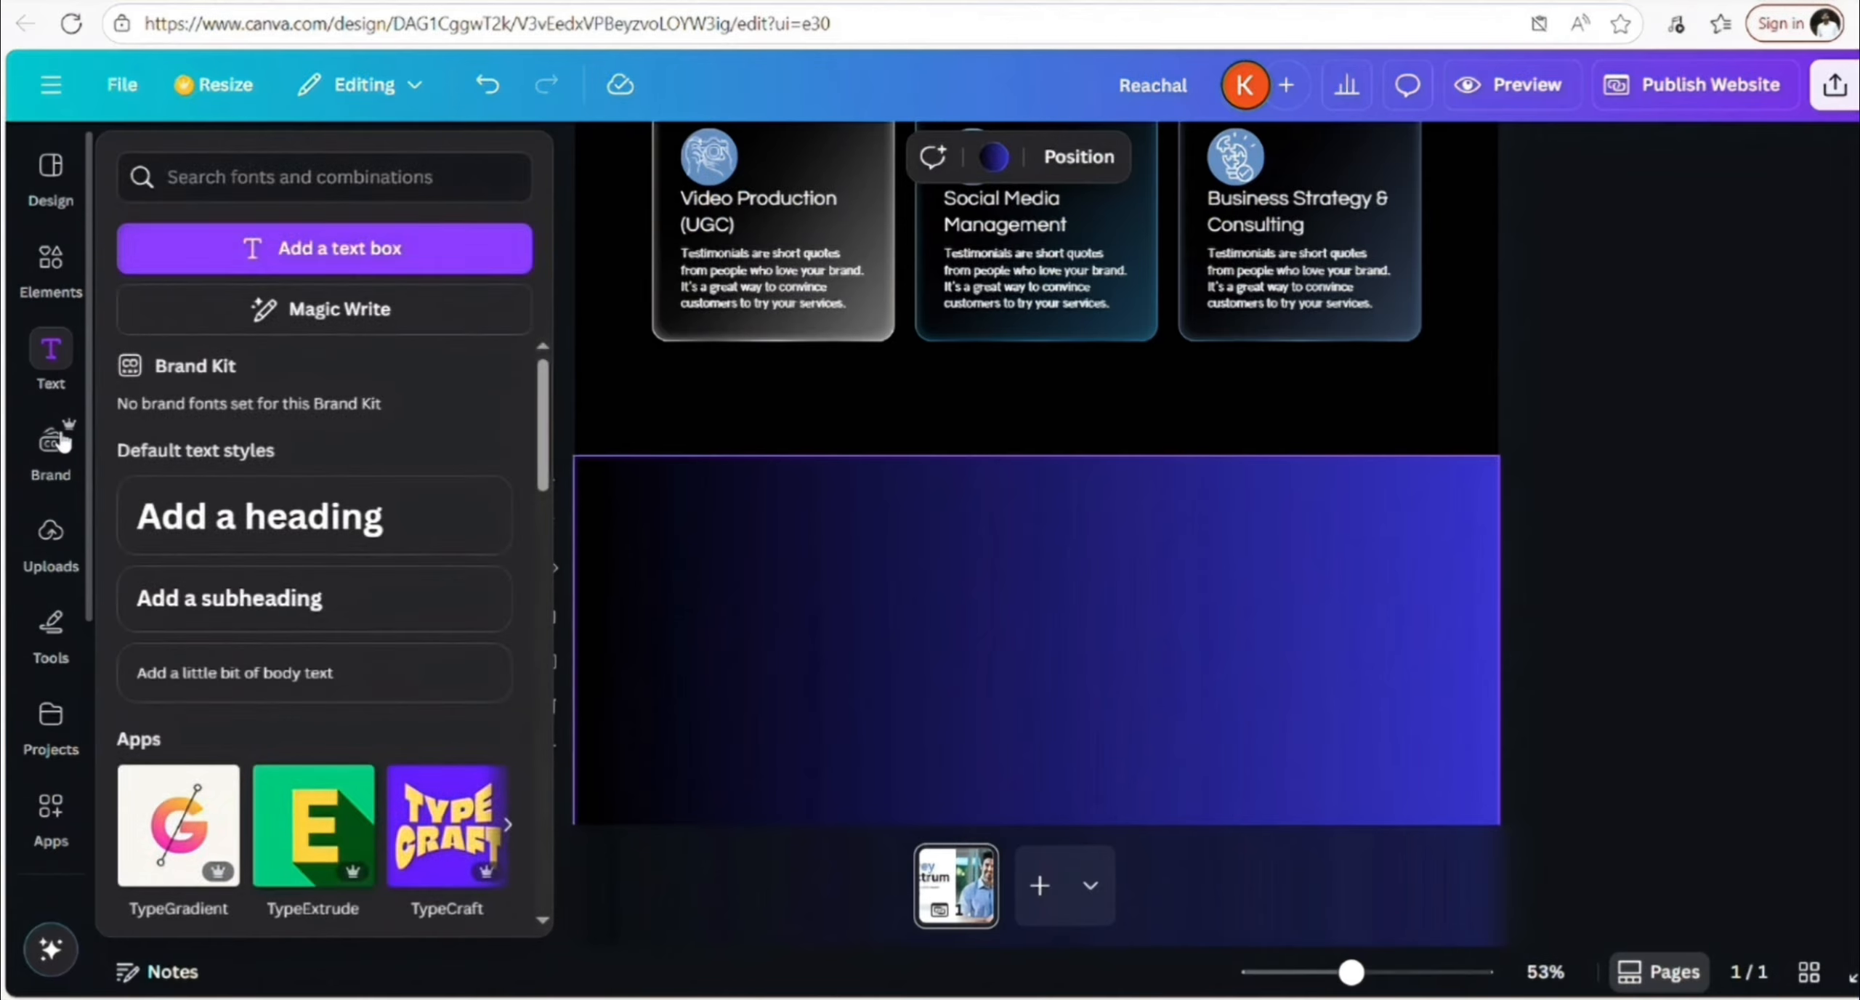
{"action": "left_click", "coordinate": [60, 367]}
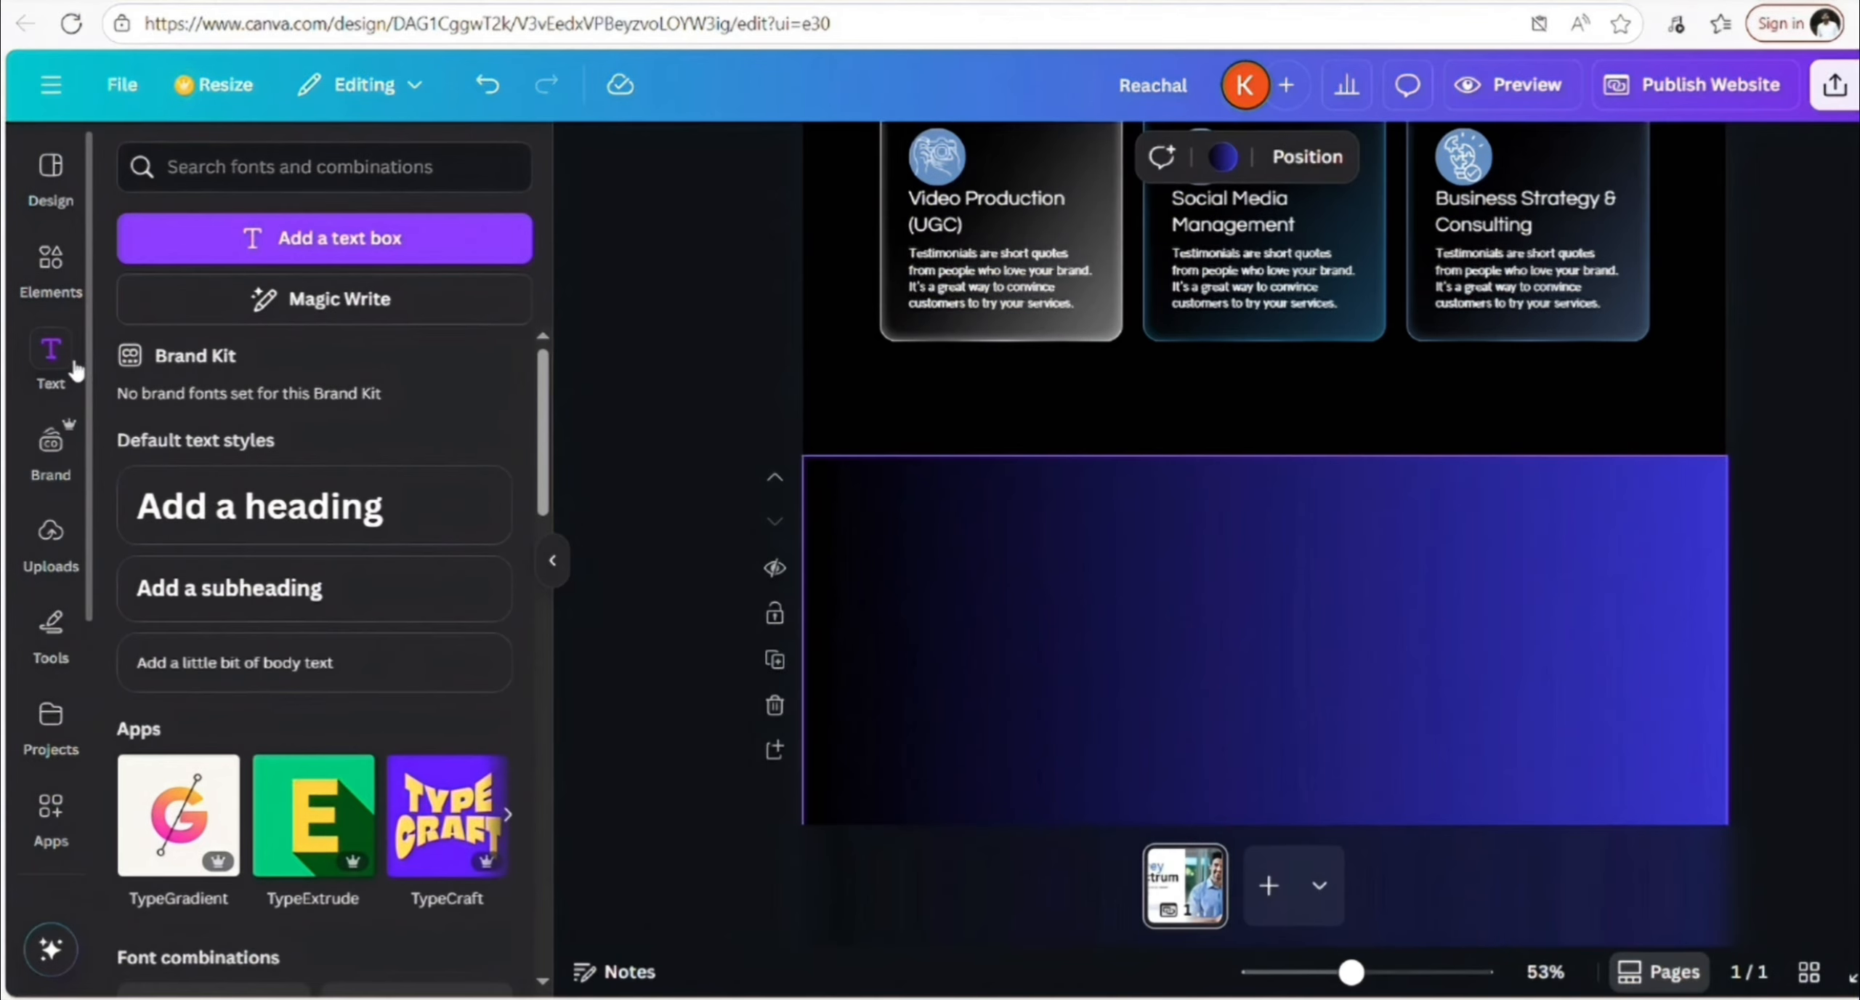
{"action": "left_click", "coordinate": [260, 509]}
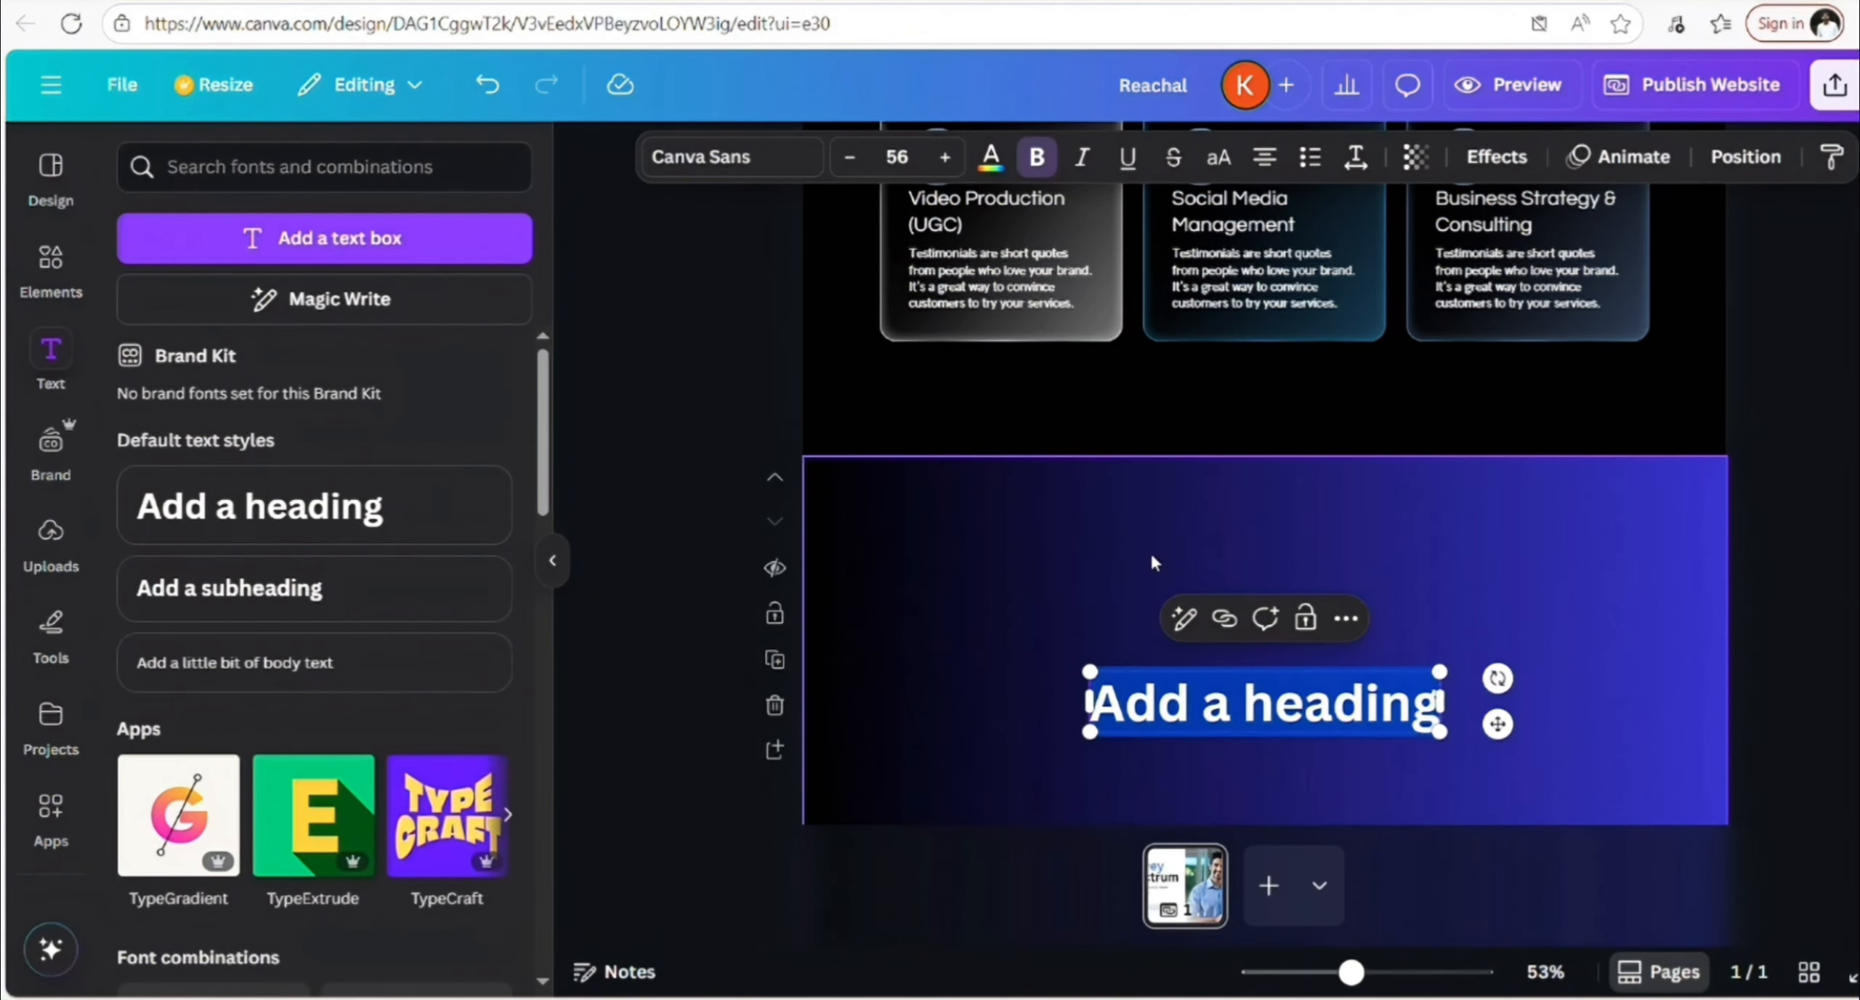
{"action": "key", "text": "BackSpace"}
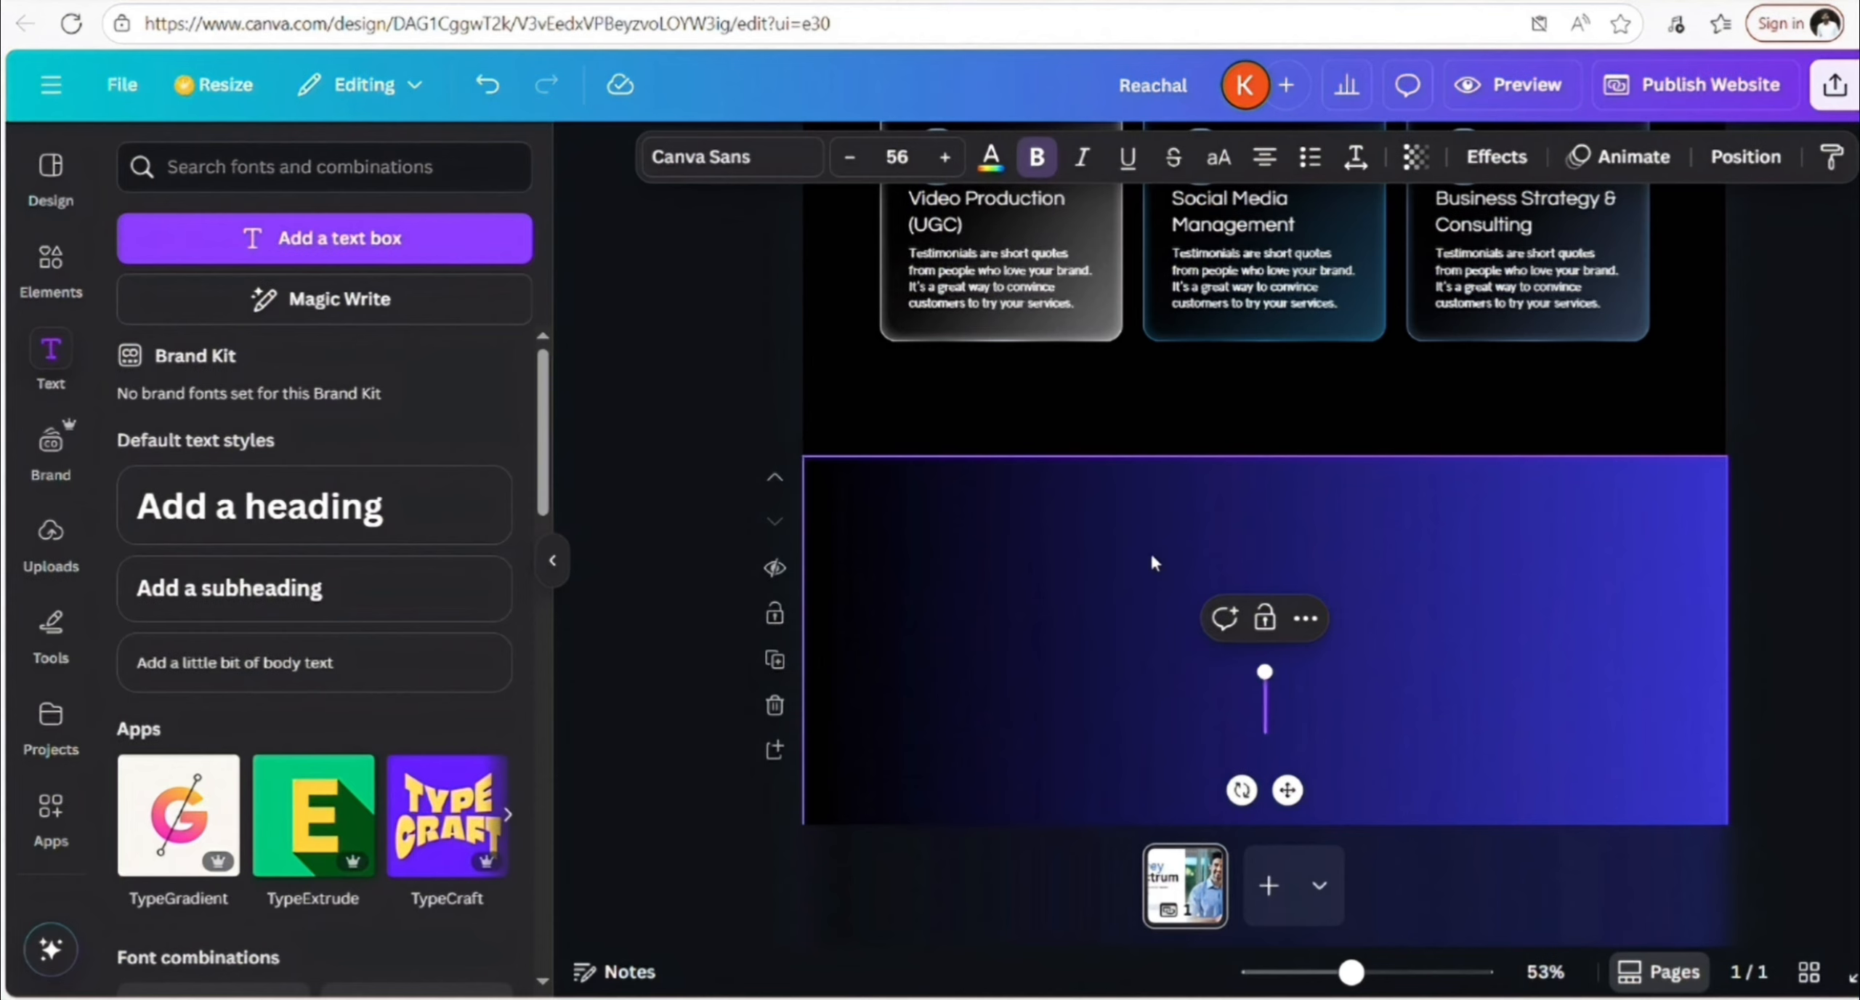
{"action": "type", "text": "about me"}
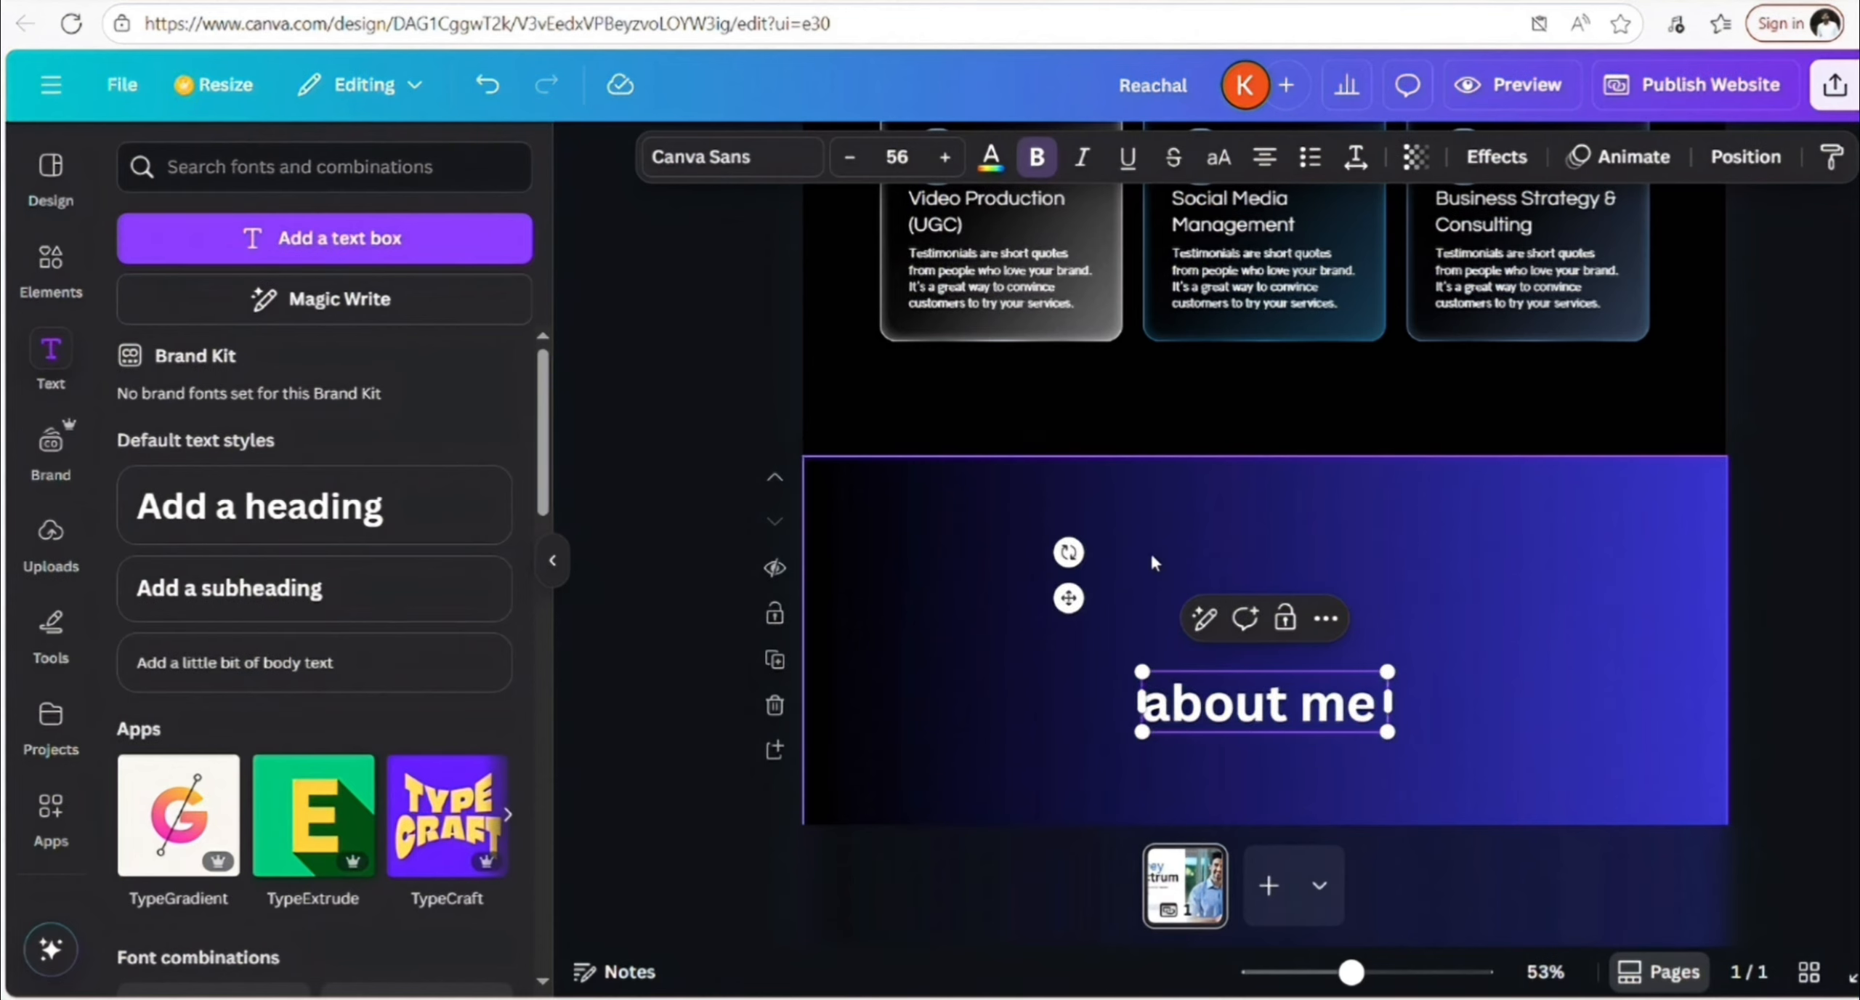
{"action": "left_click", "coordinate": [1346, 701]}
{"action": "key", "text": "BackSpace"}
{"action": "type", "text": "M"}
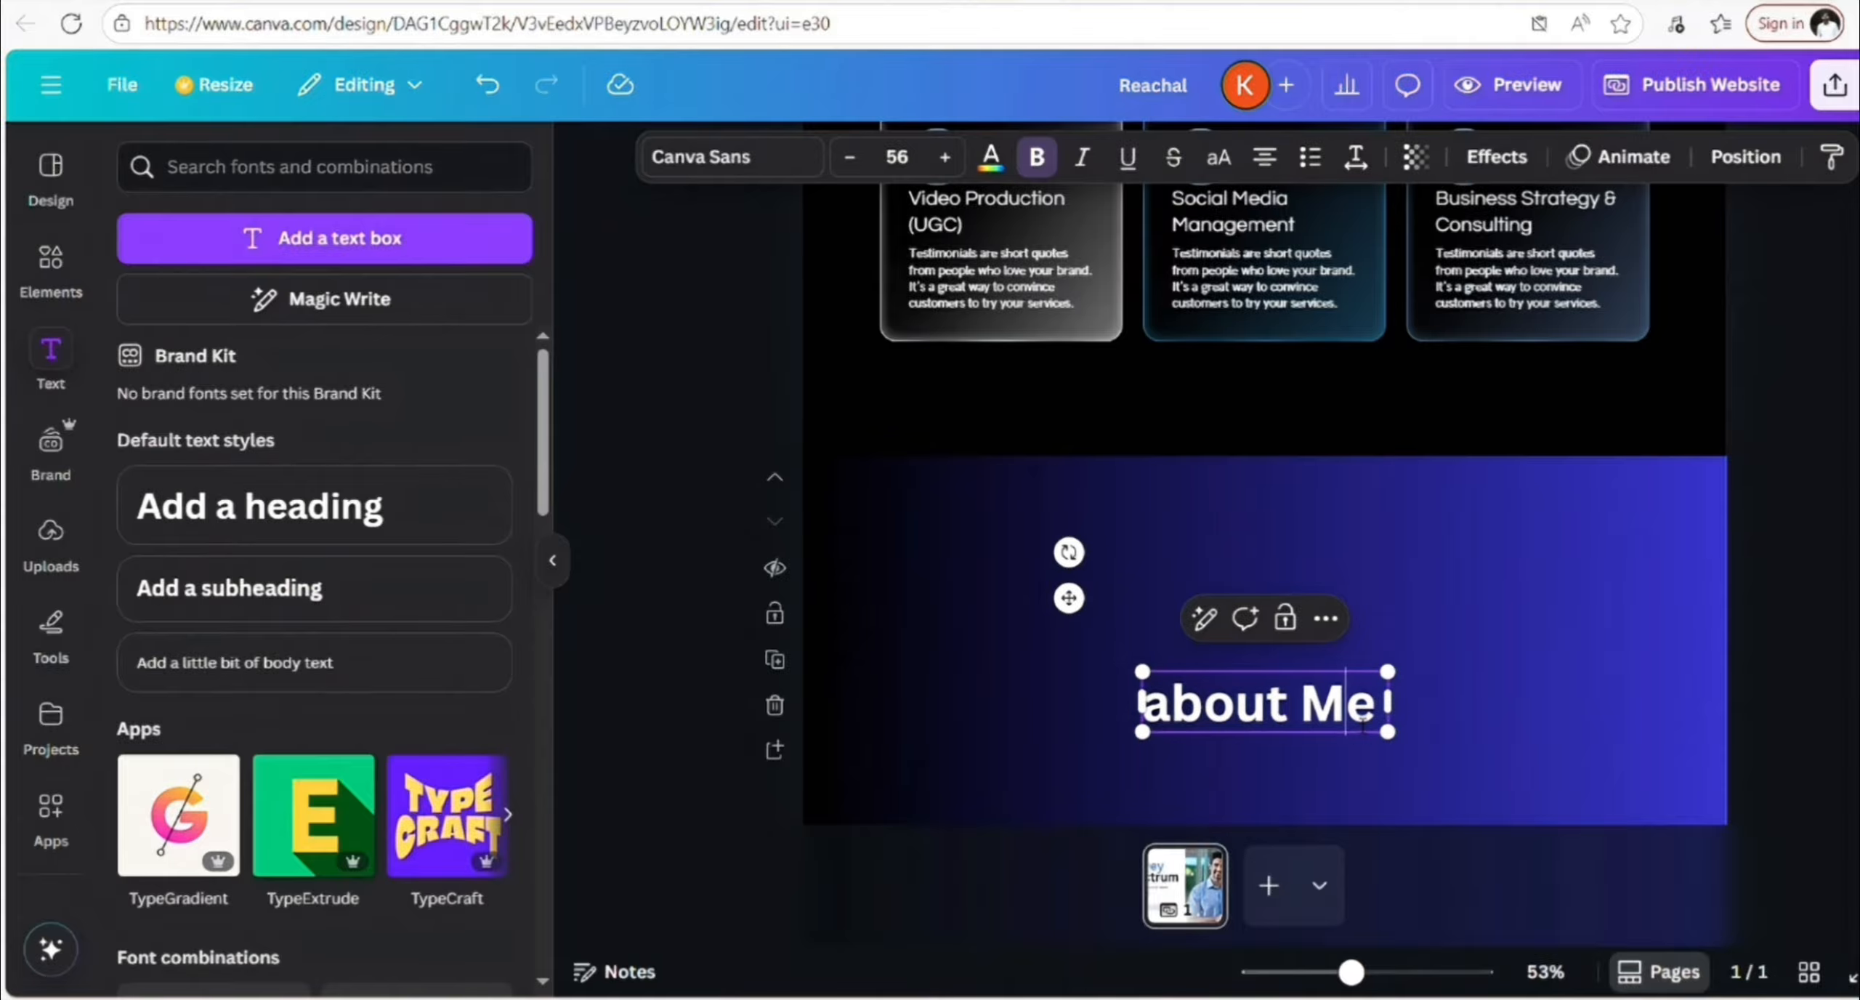
Move the heading to the upper-left area of the new section and capitalise its first letter so it reads "About Me"
{"action": "left_click", "coordinate": [1279, 763]}
{"action": "scroll", "coordinate": [1278, 763], "scroll_direction": "down", "scroll_amount": 3}
{"action": "left_click_drag", "start_coordinate": [1087, 403], "coordinate": [1013, 324]}
{"action": "left_click", "coordinate": [1273, 480]}
{"action": "left_click", "coordinate": [908, 308]}
{"action": "key", "text": "BackSpace"}
{"action": "type", "text": "A"}
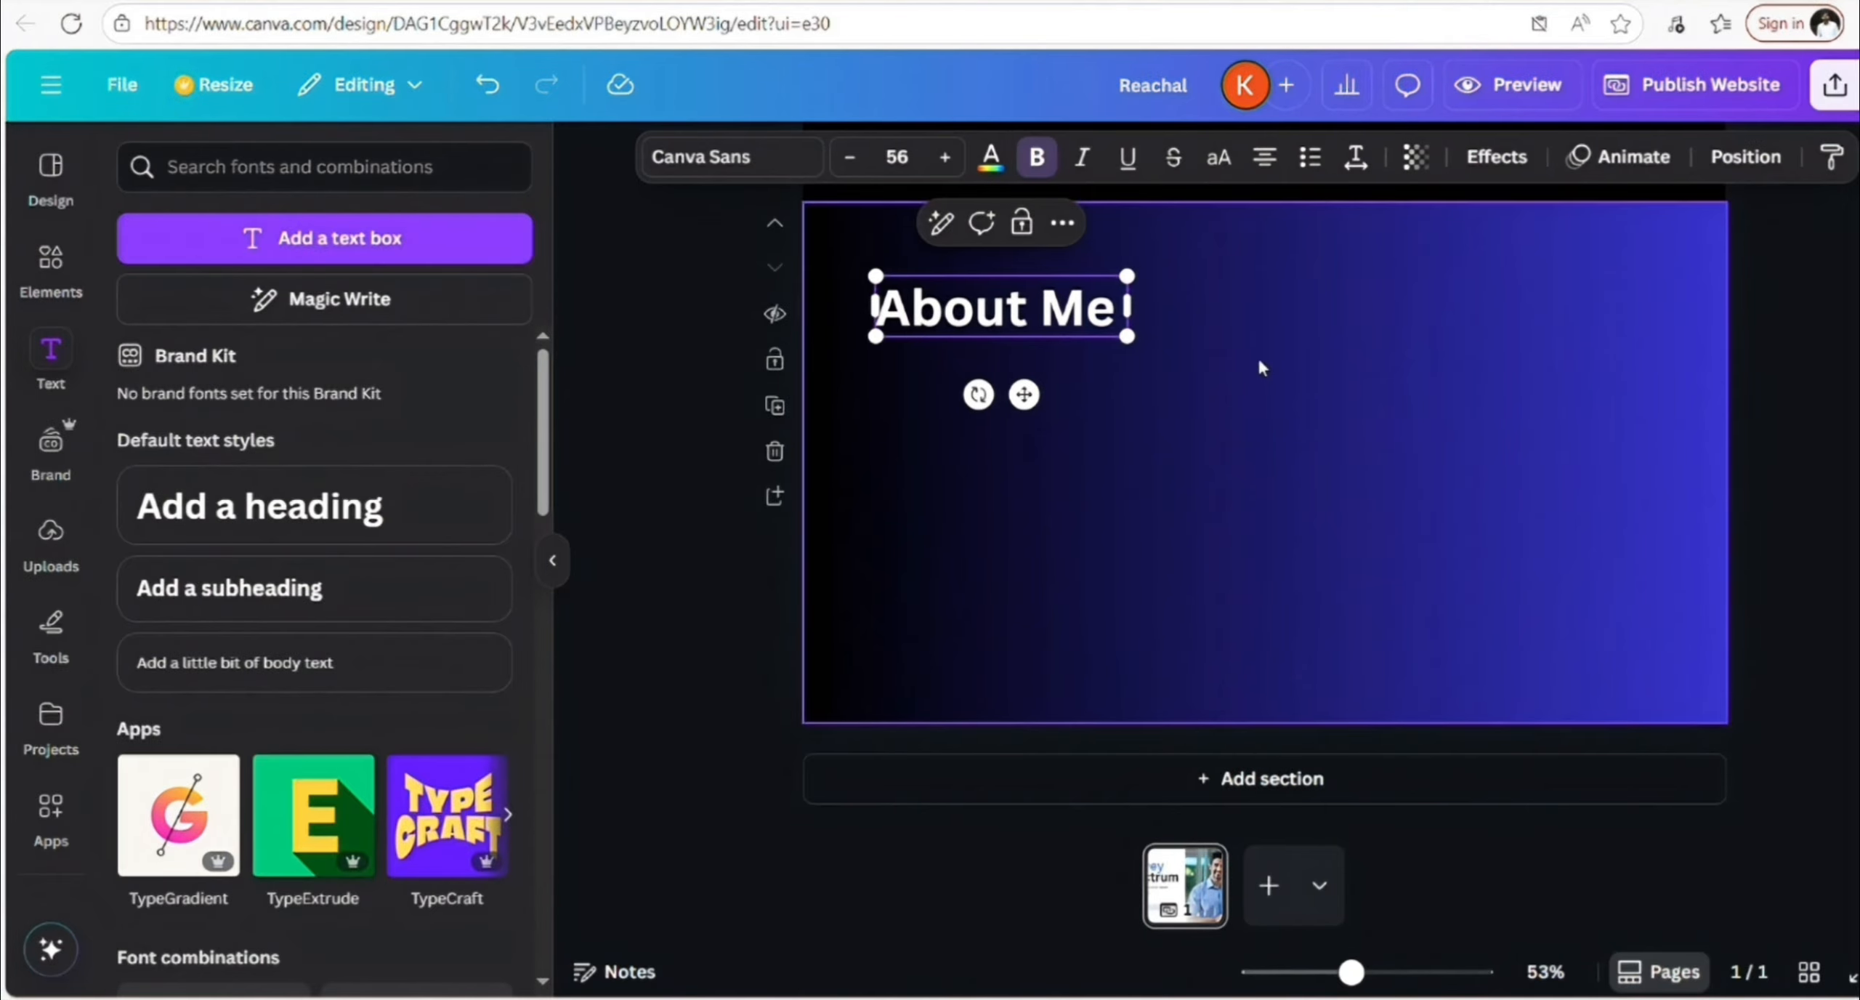
{"action": "left_click", "coordinate": [1257, 365]}
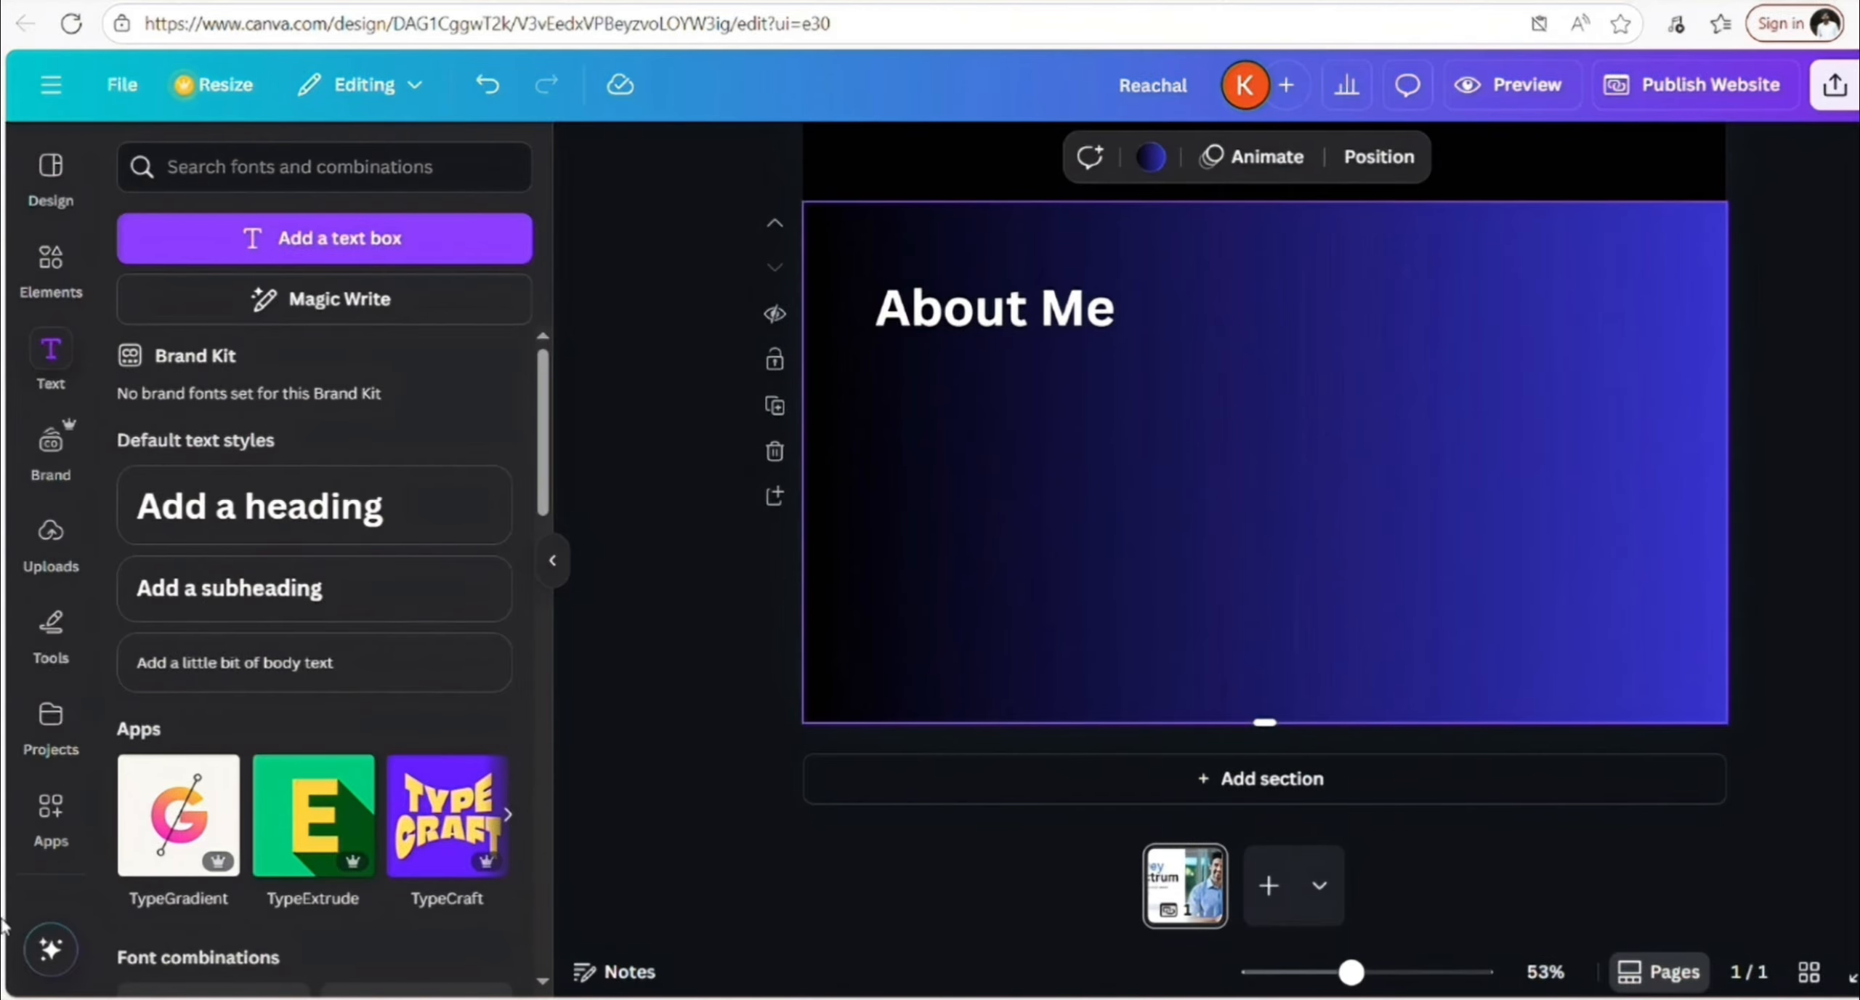
Find the Embed app by Canva and use it to add media from the copied web link to the About Me section
{"action": "left_click", "coordinate": [54, 808]}
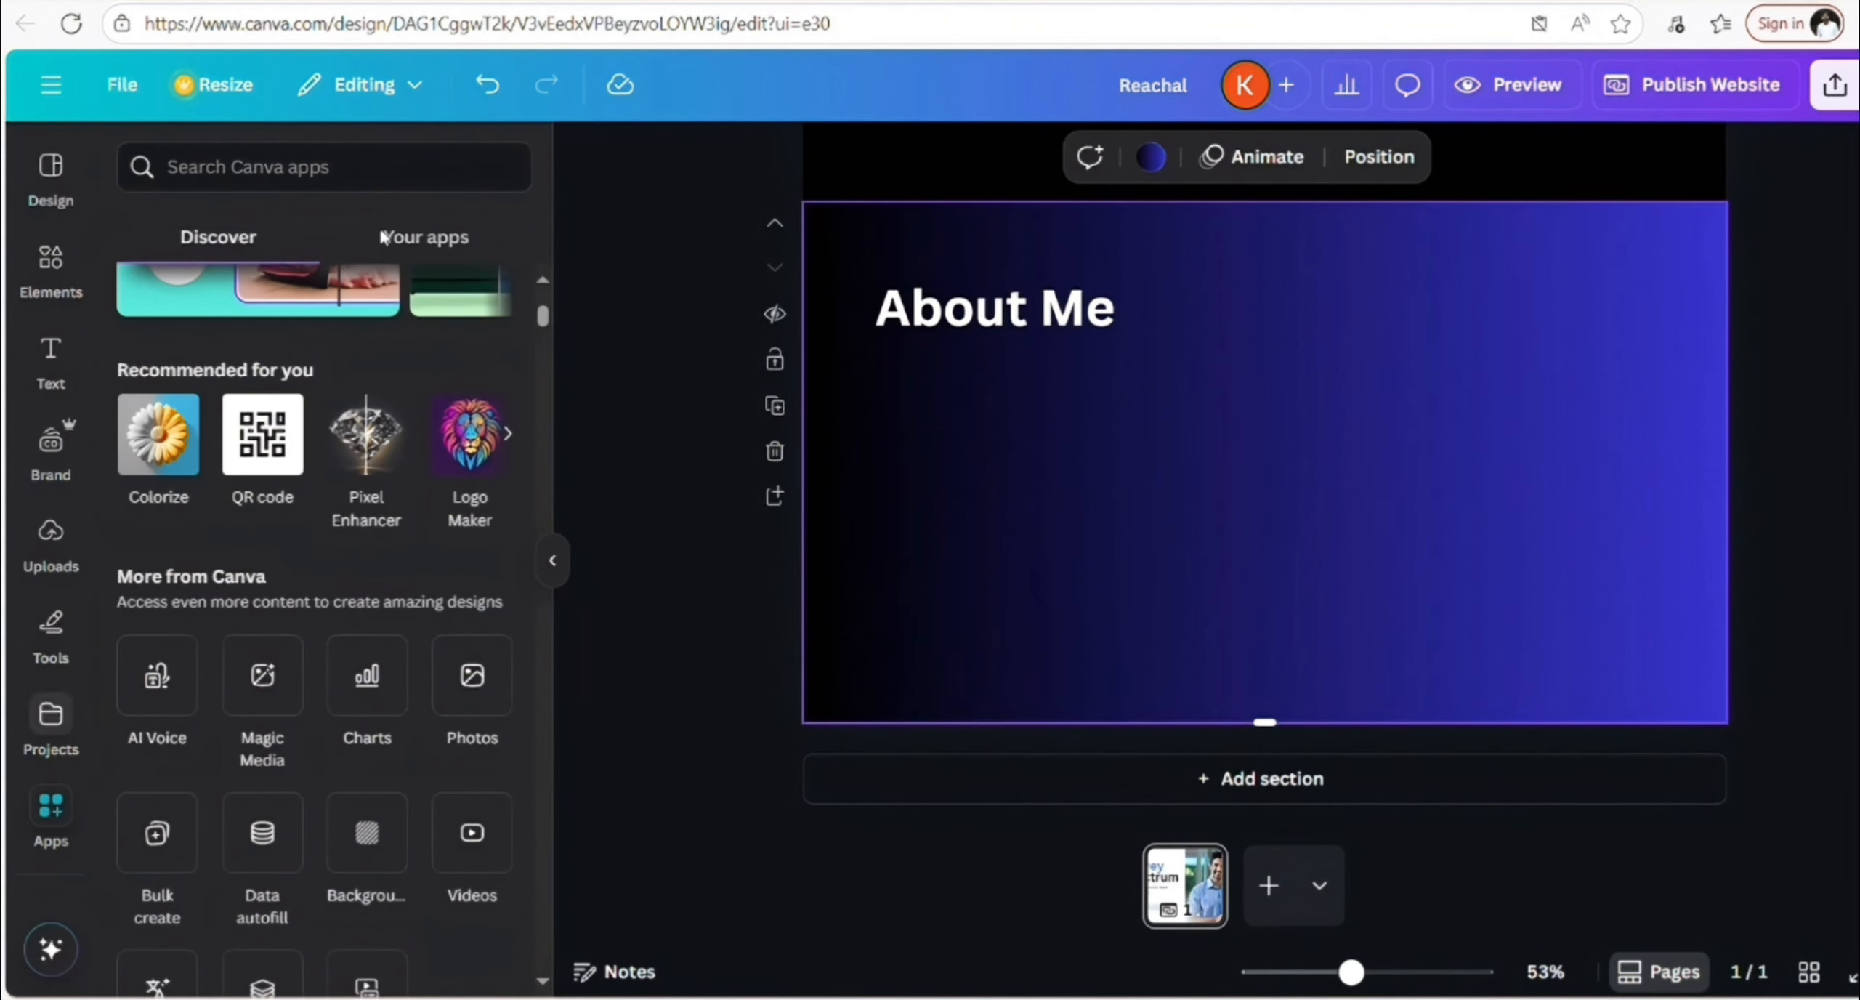
{"action": "left_click", "coordinate": [249, 186]}
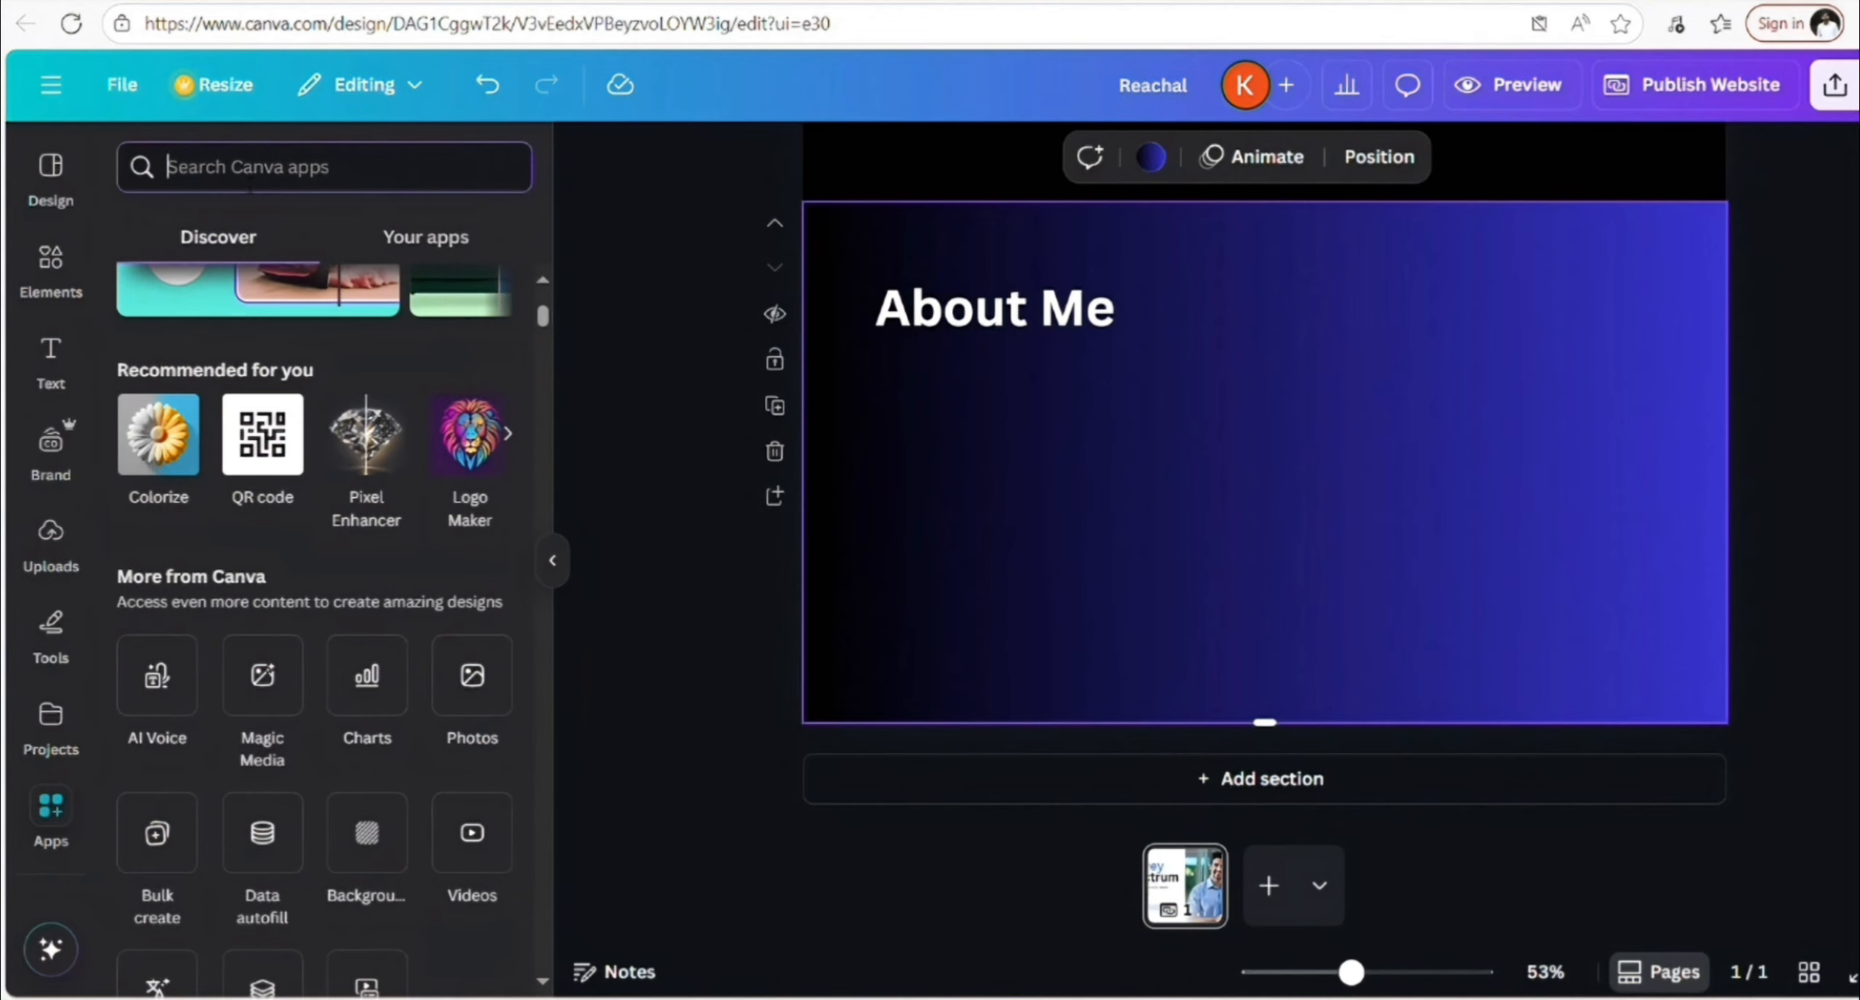
{"action": "type", "text": "em"}
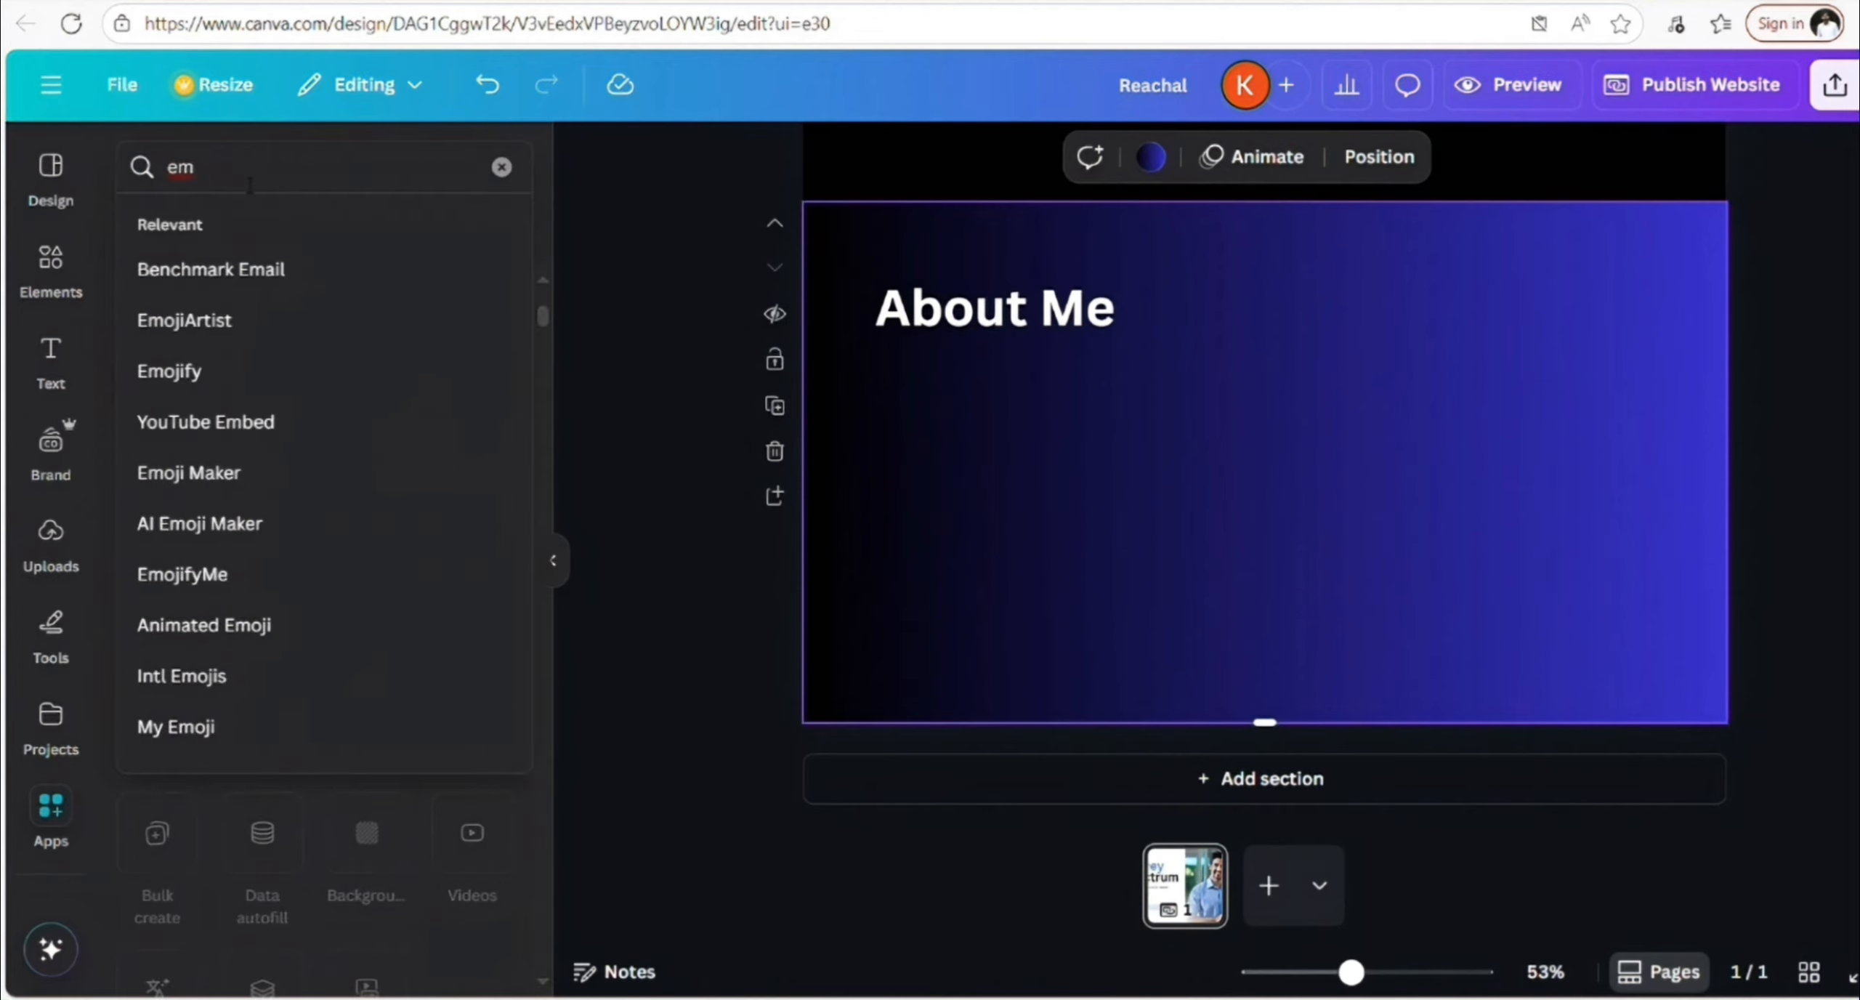
{"action": "type", "text": "bed"}
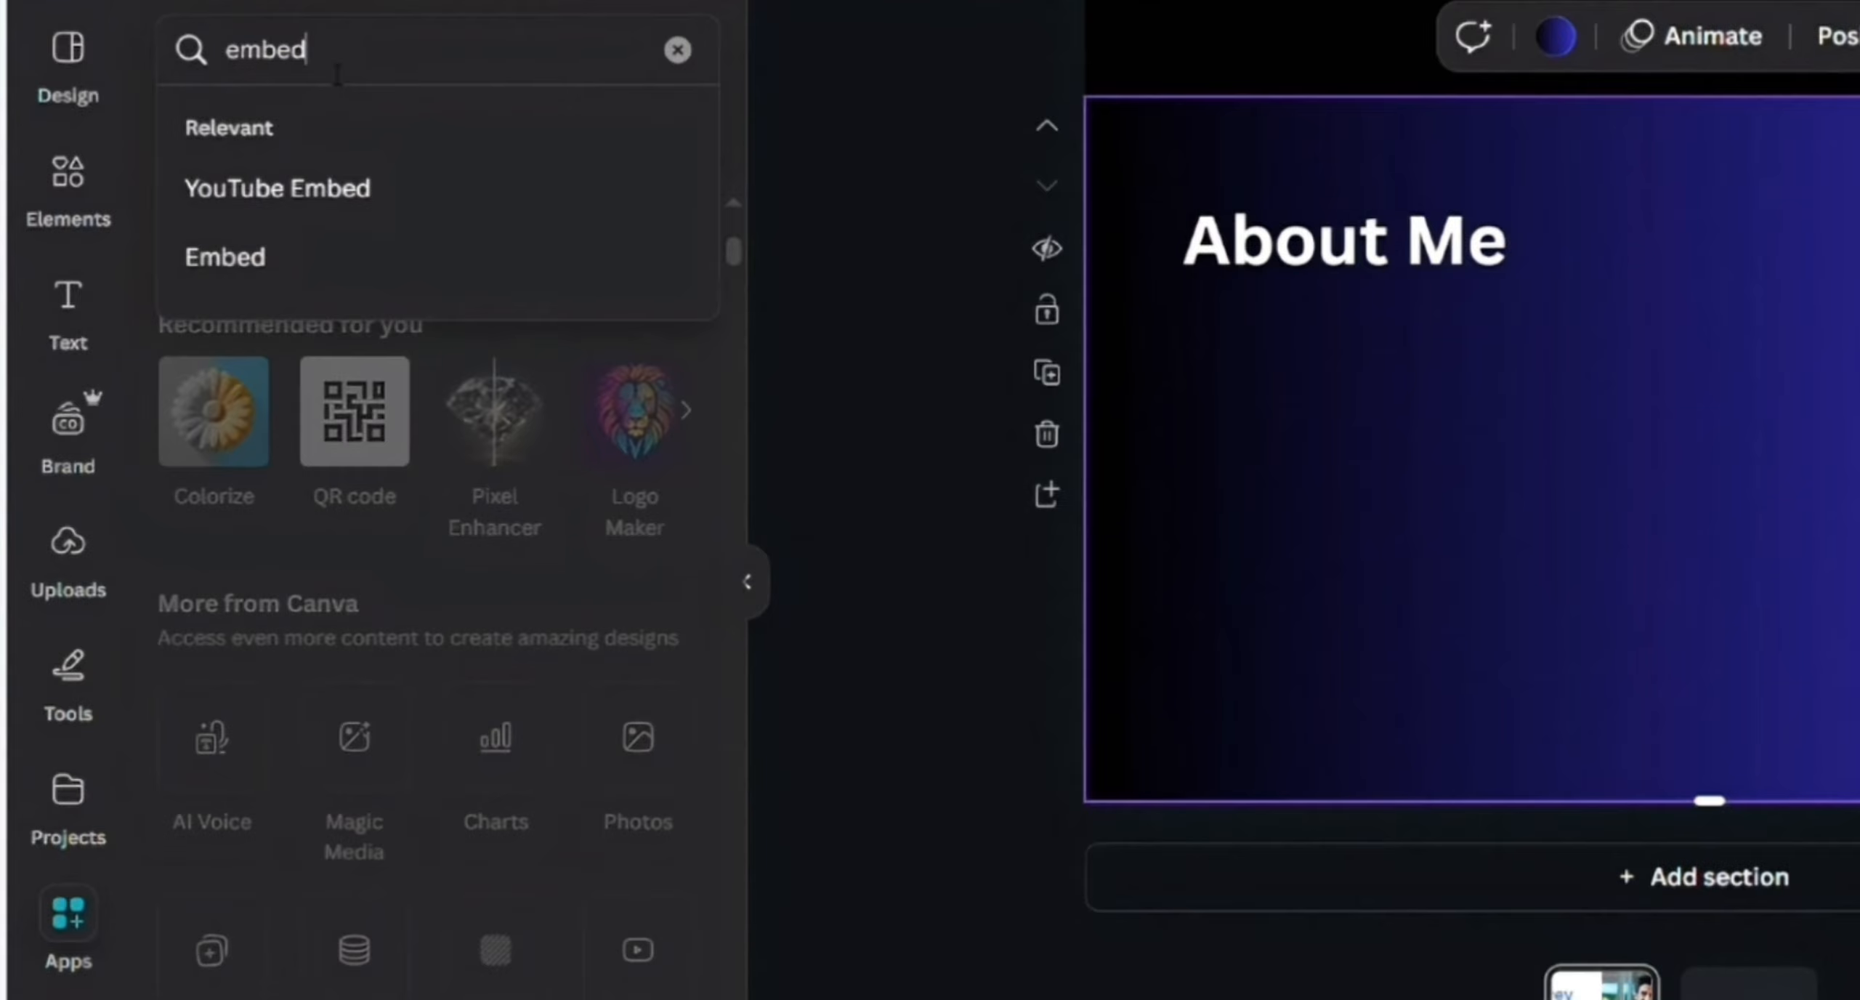
{"action": "left_click", "coordinate": [268, 271]}
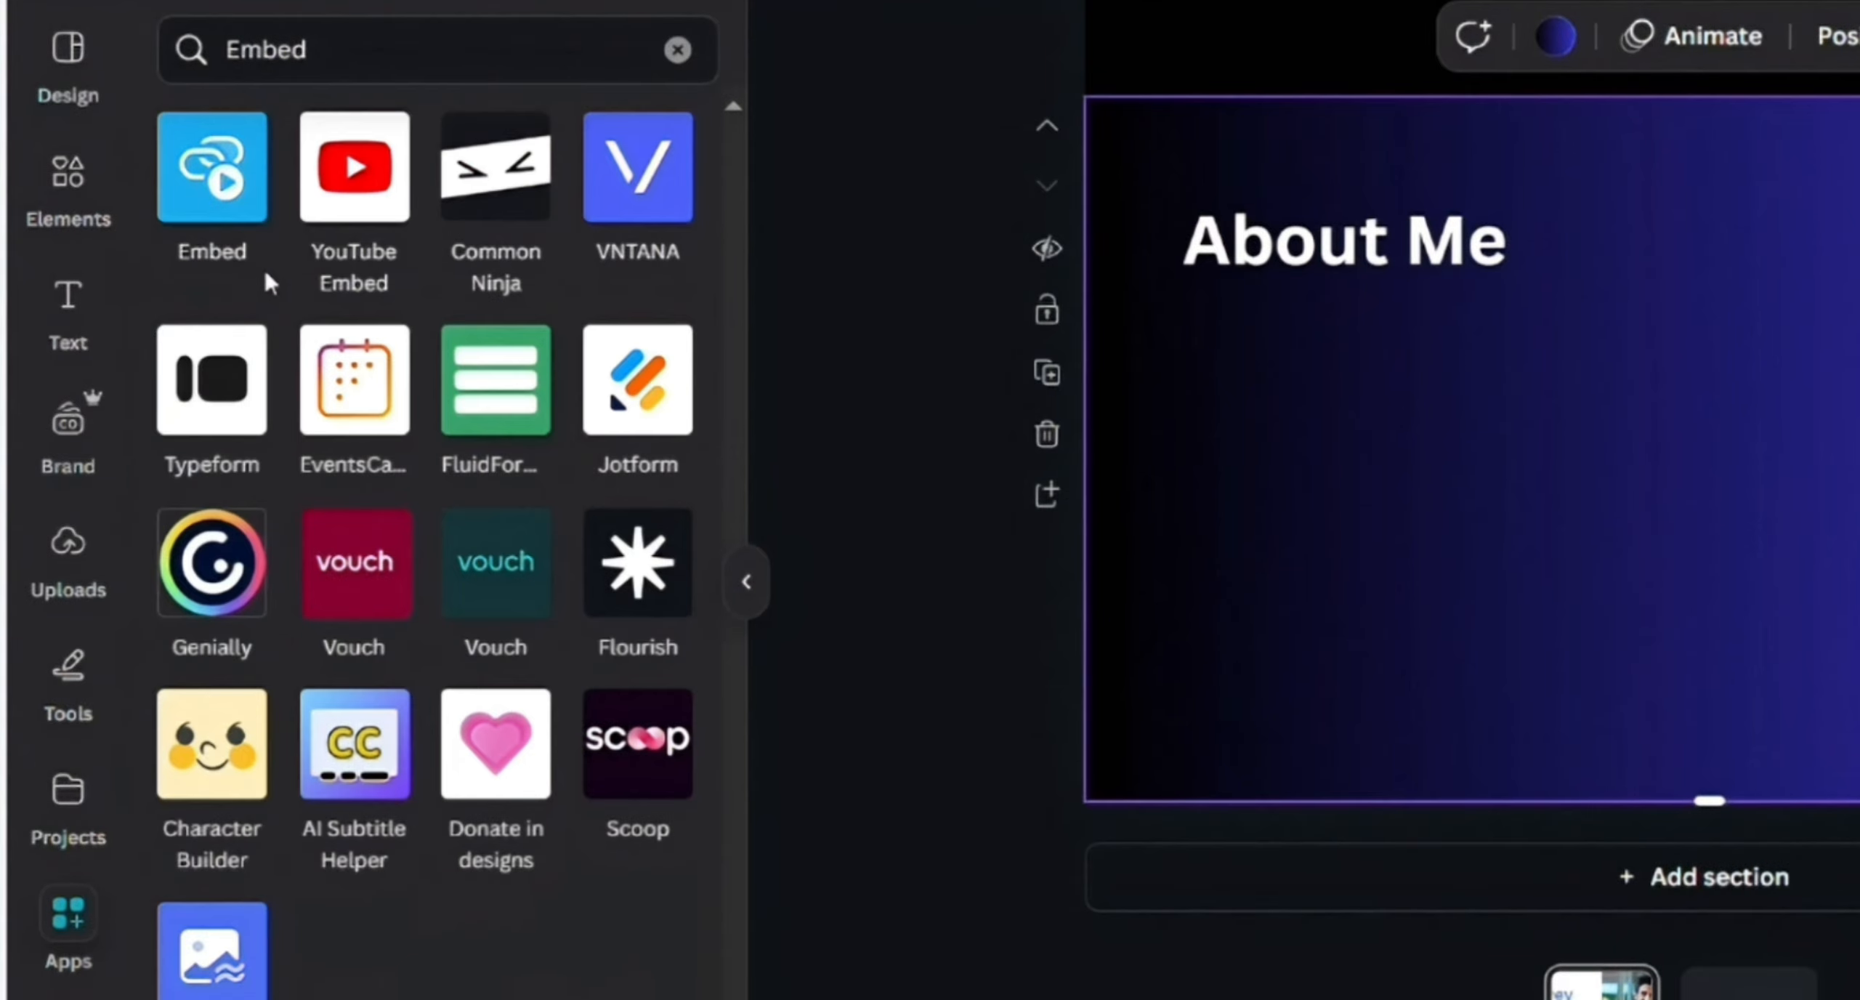
{"action": "left_click", "coordinate": [231, 174]}
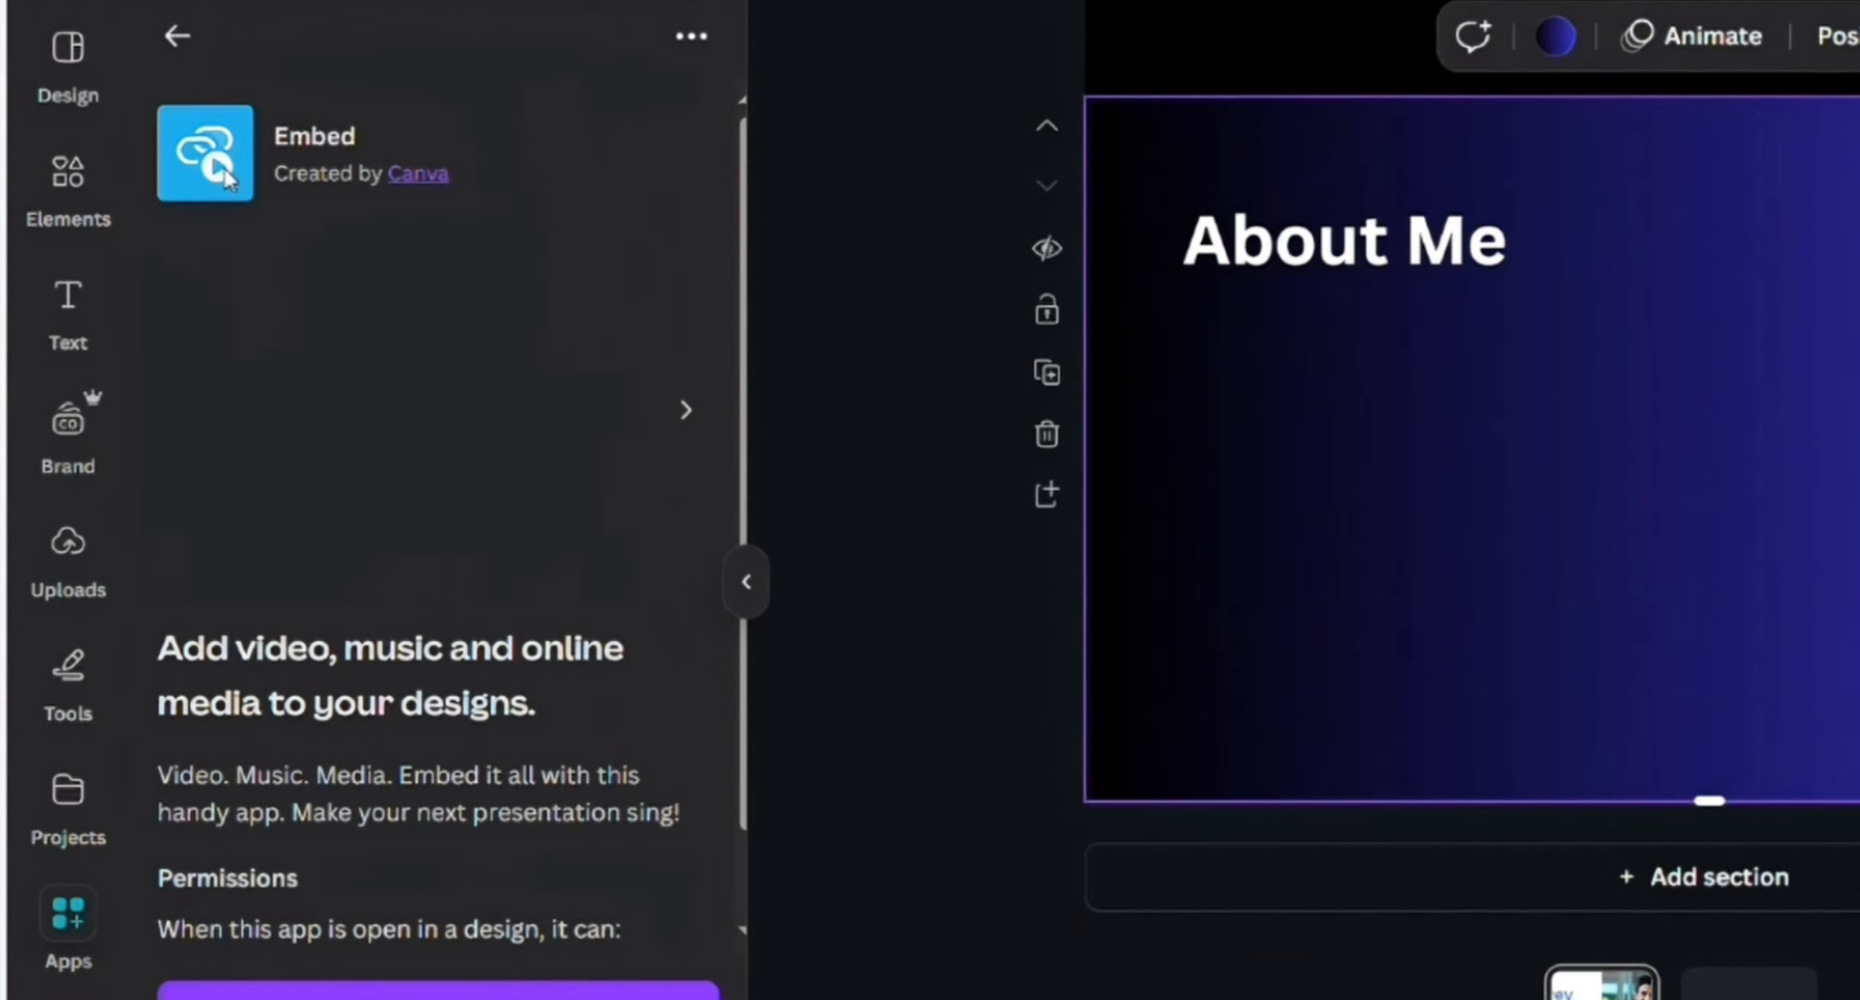
{"action": "left_click", "coordinate": [458, 932]}
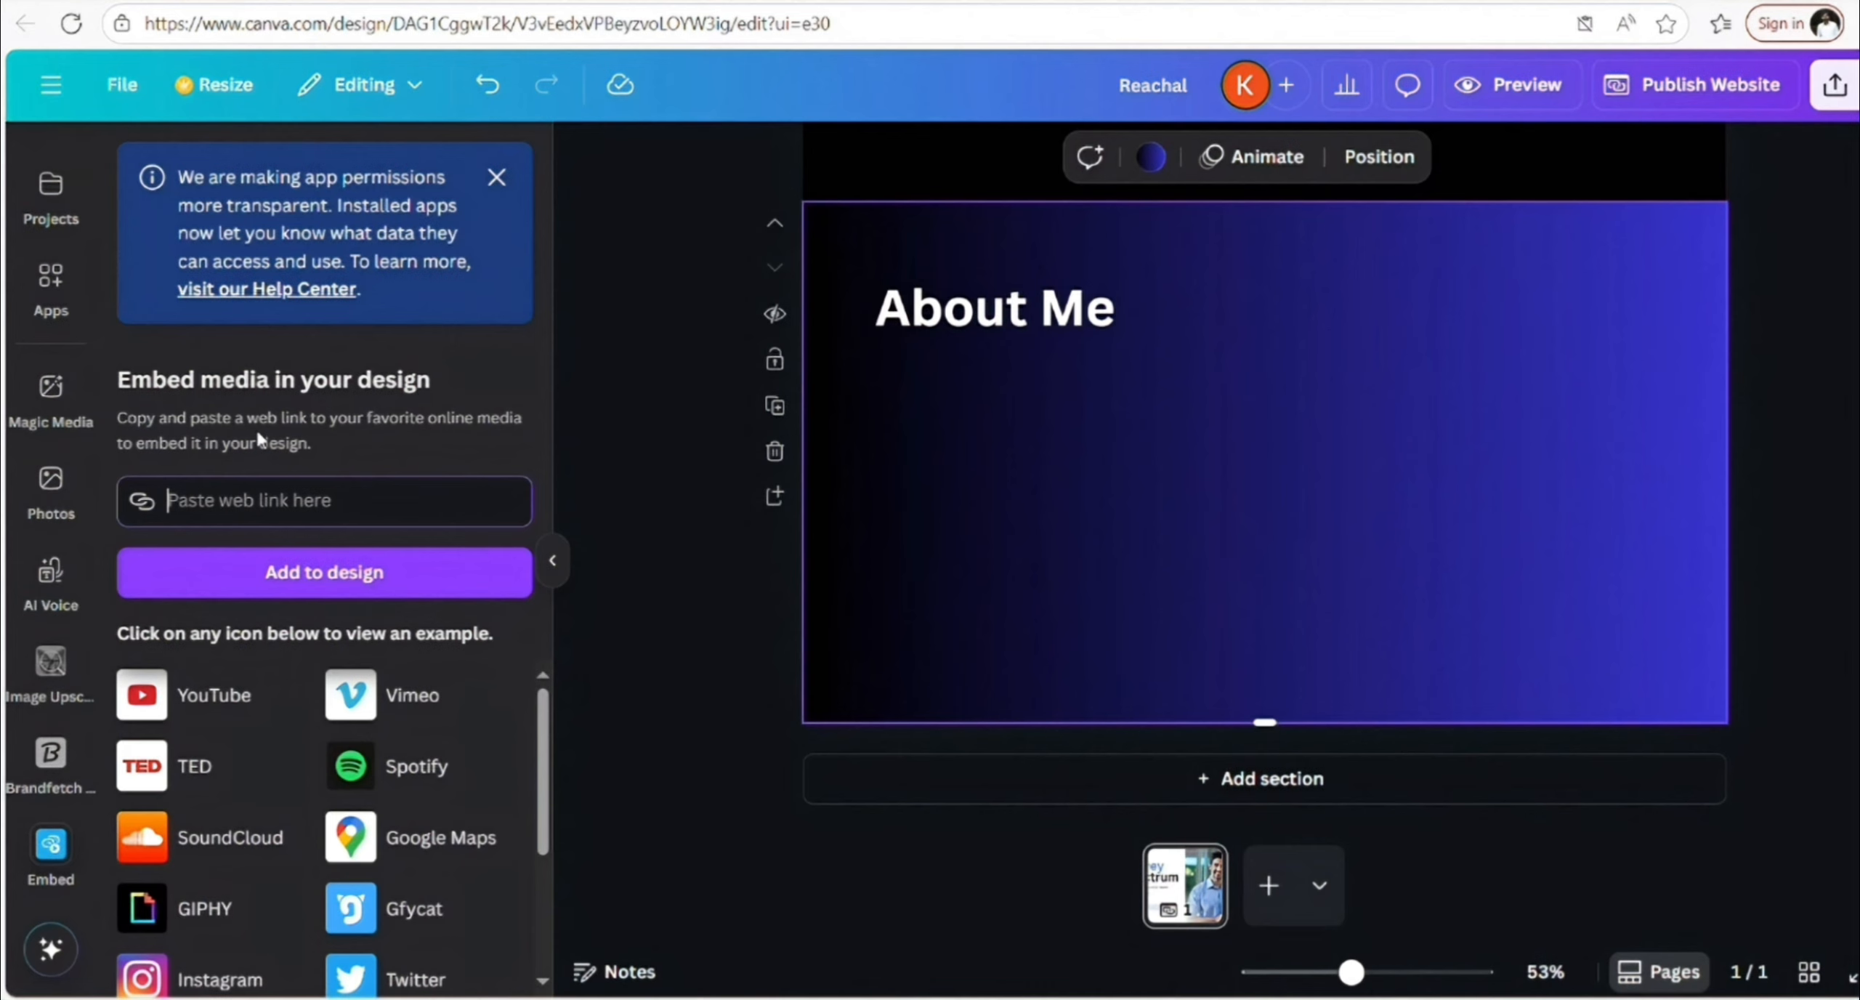
{"action": "key", "text": "ctrl+v"}
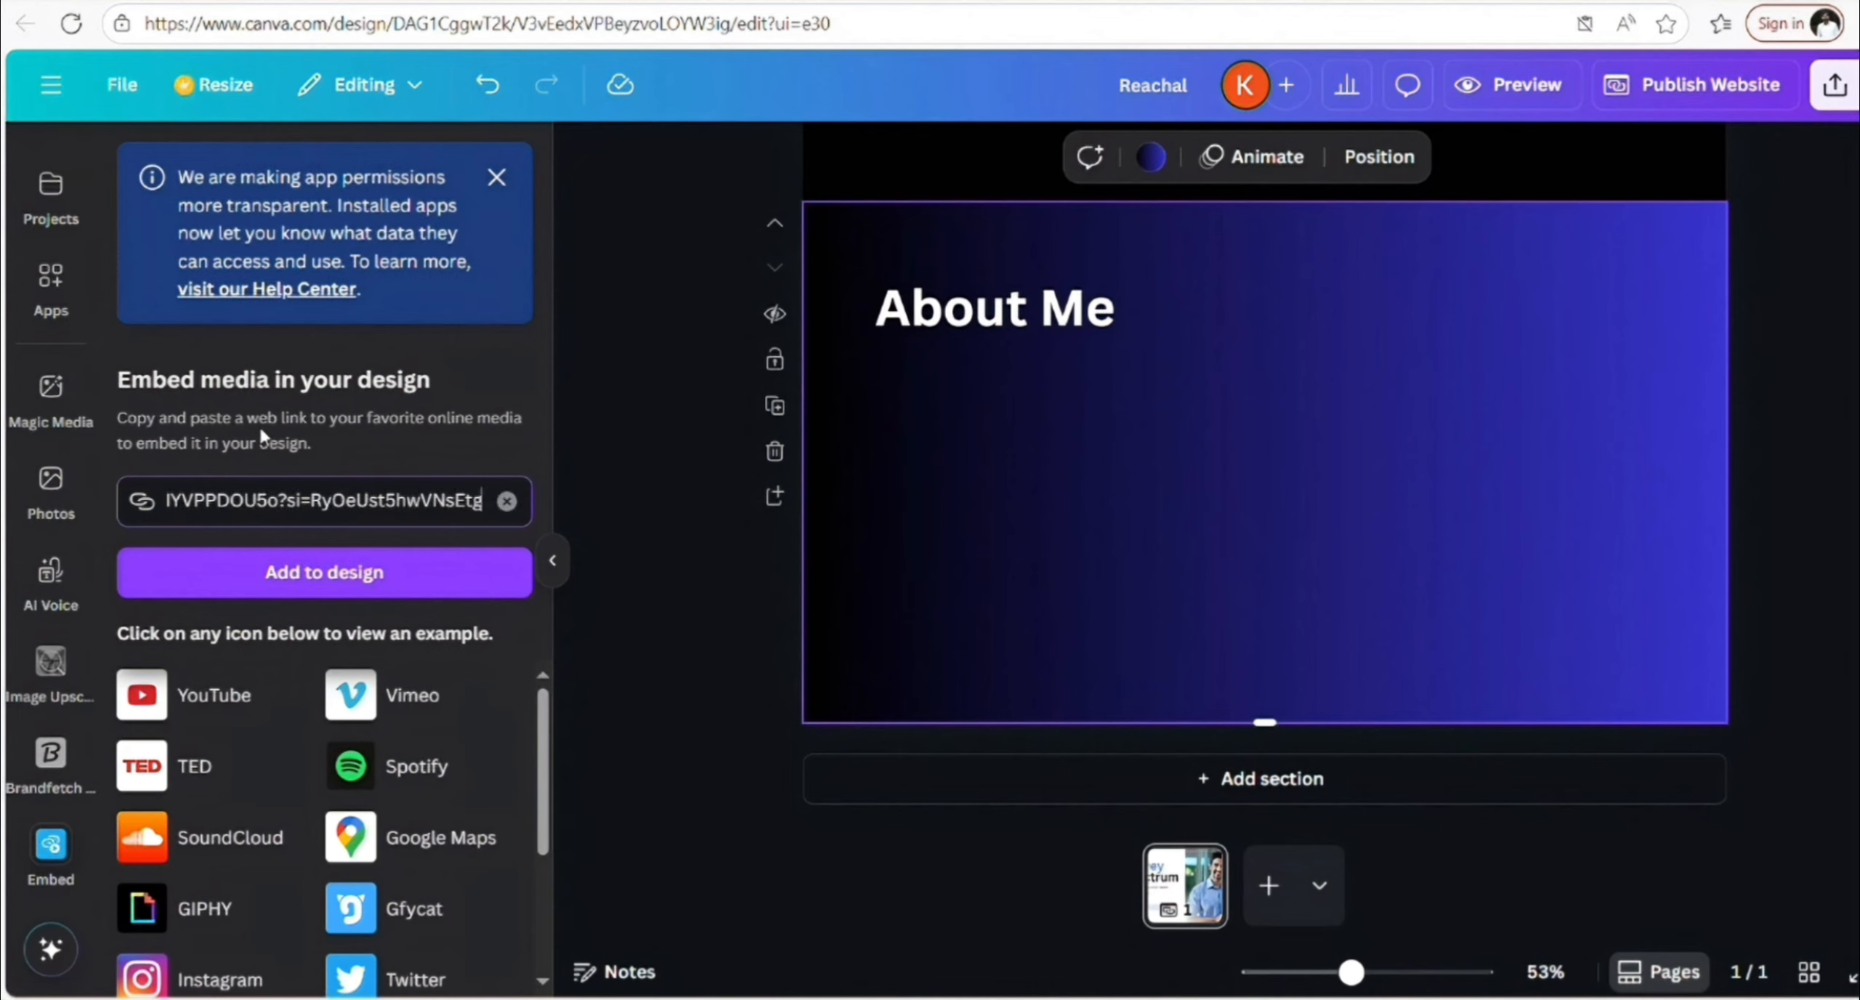
{"action": "left_click", "coordinate": [294, 565]}
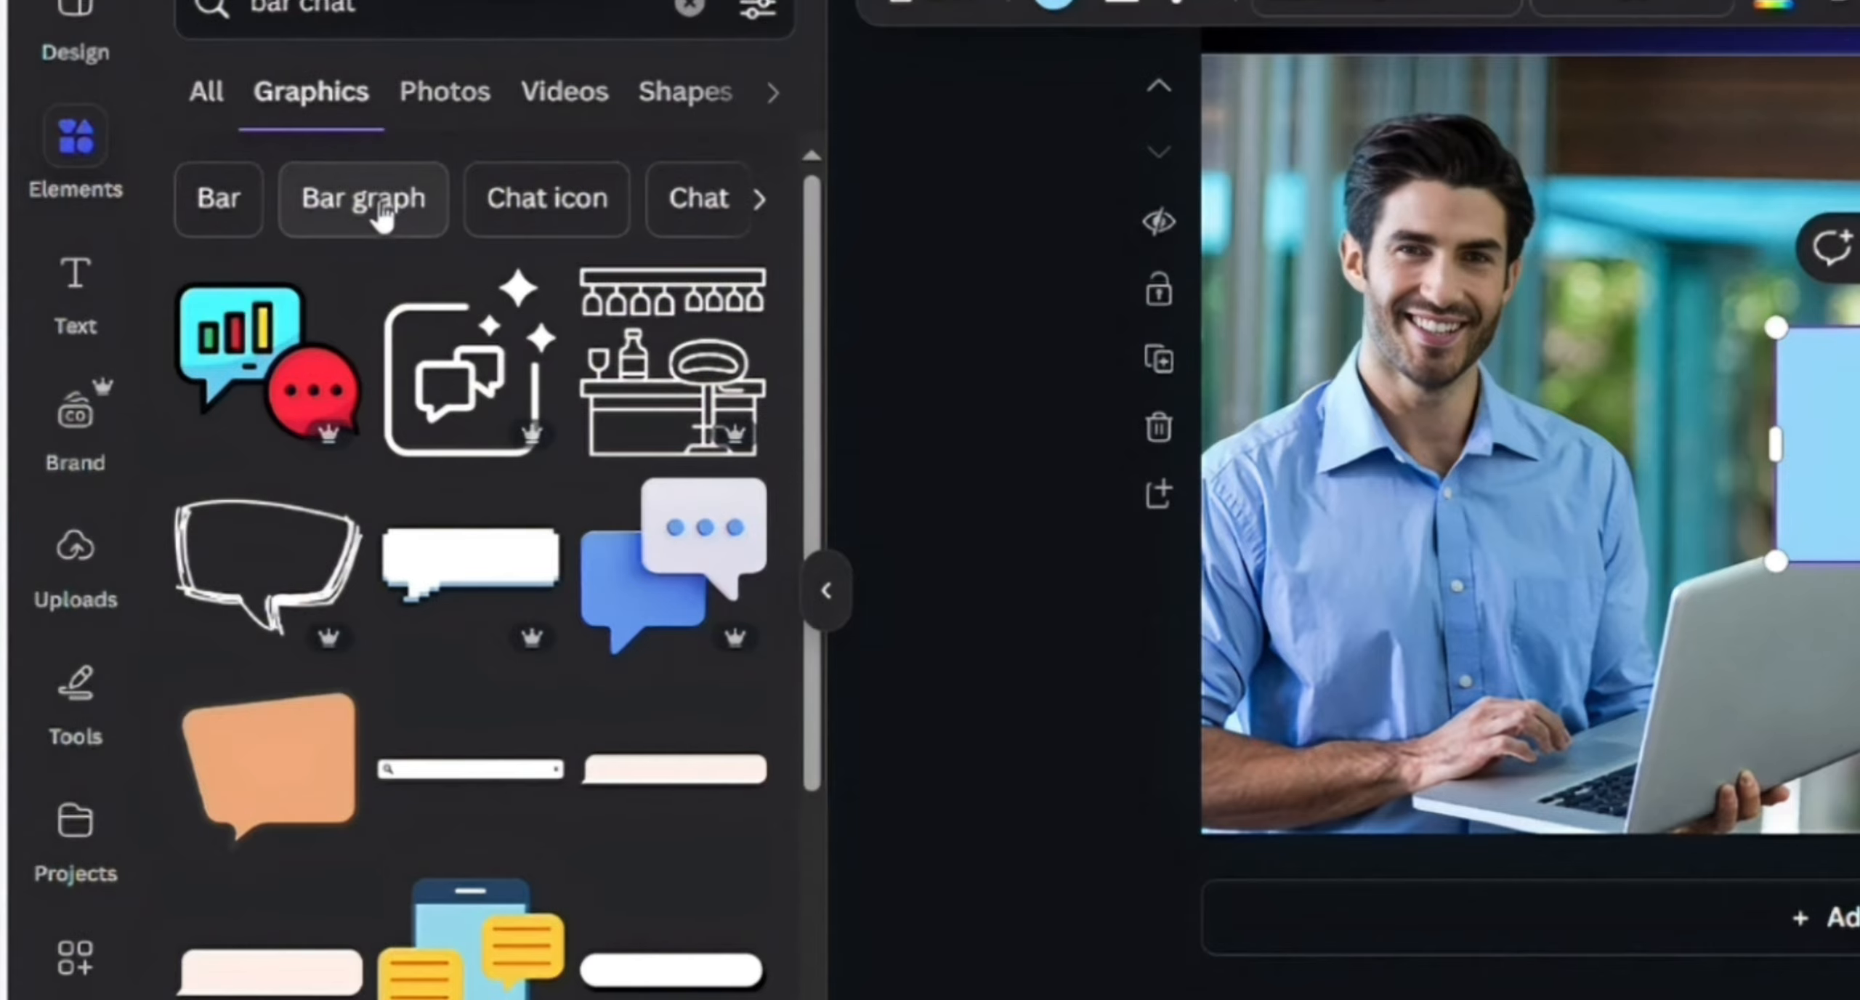
Insert a Single color bar chart from the chart elements and place it on the blue panel below the Audience Demographics heading
{"action": "left_click", "coordinate": [380, 212]}
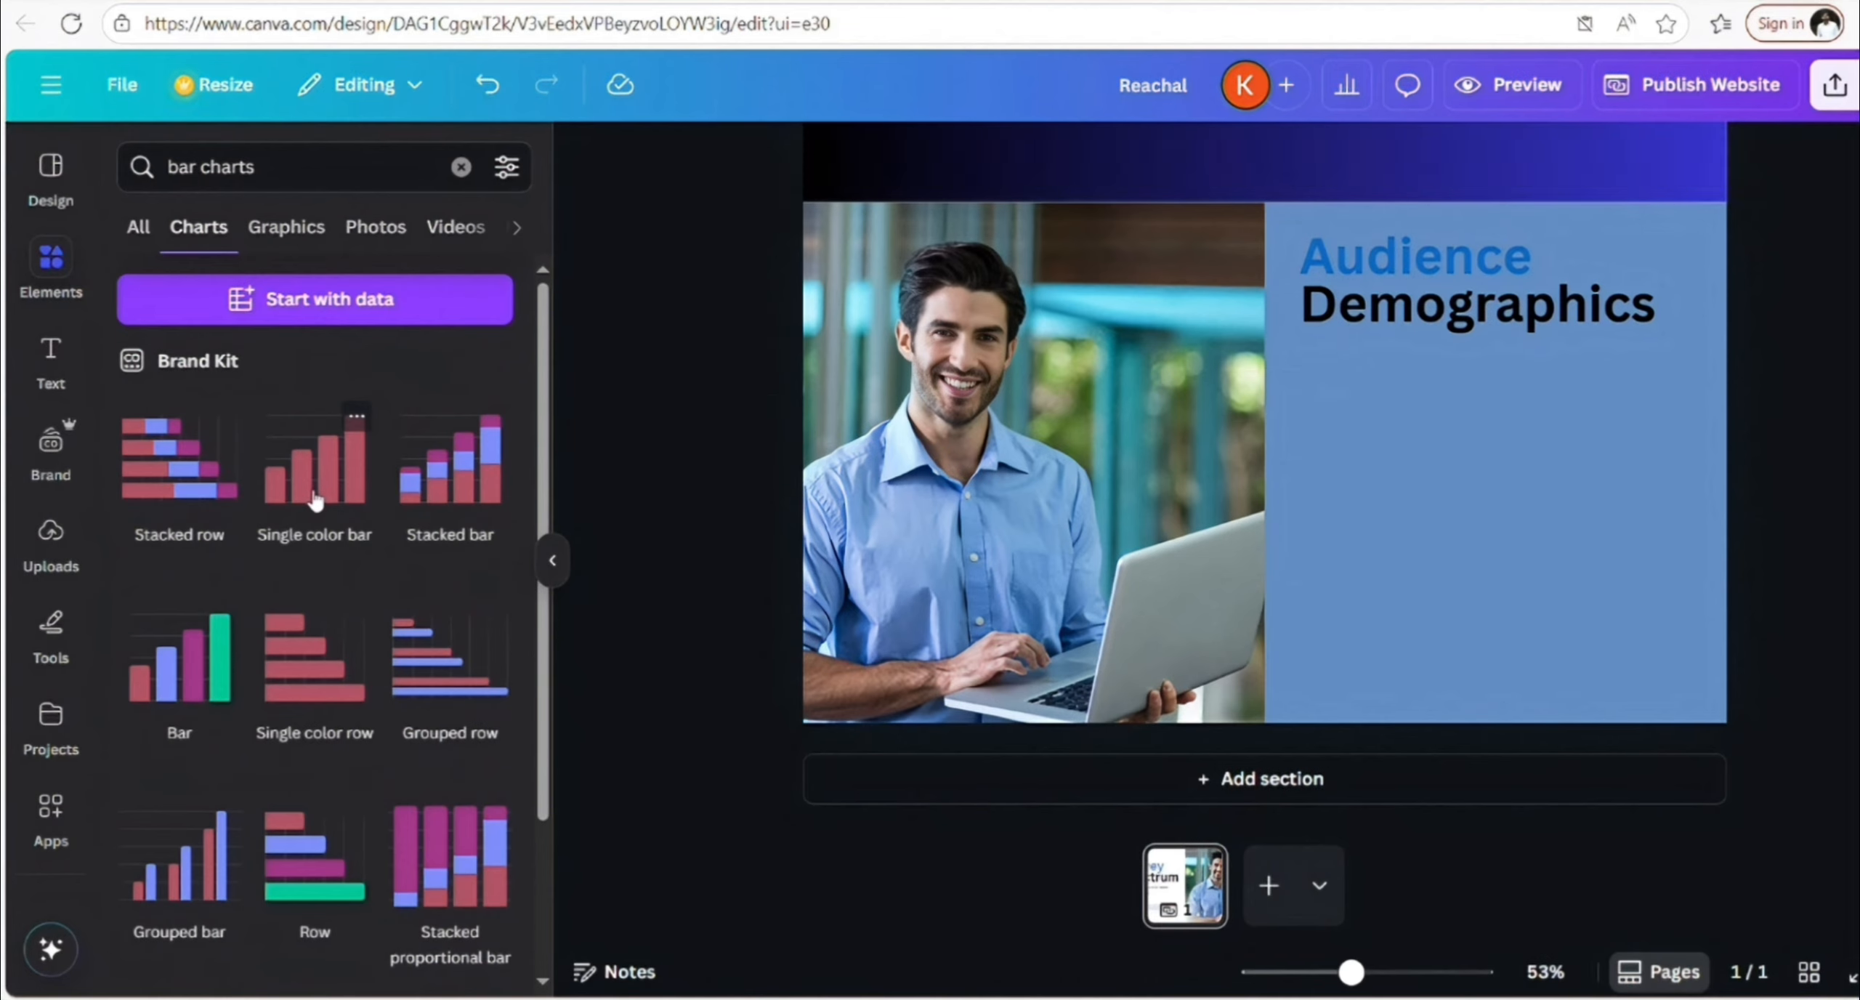
{"action": "left_click", "coordinate": [314, 489]}
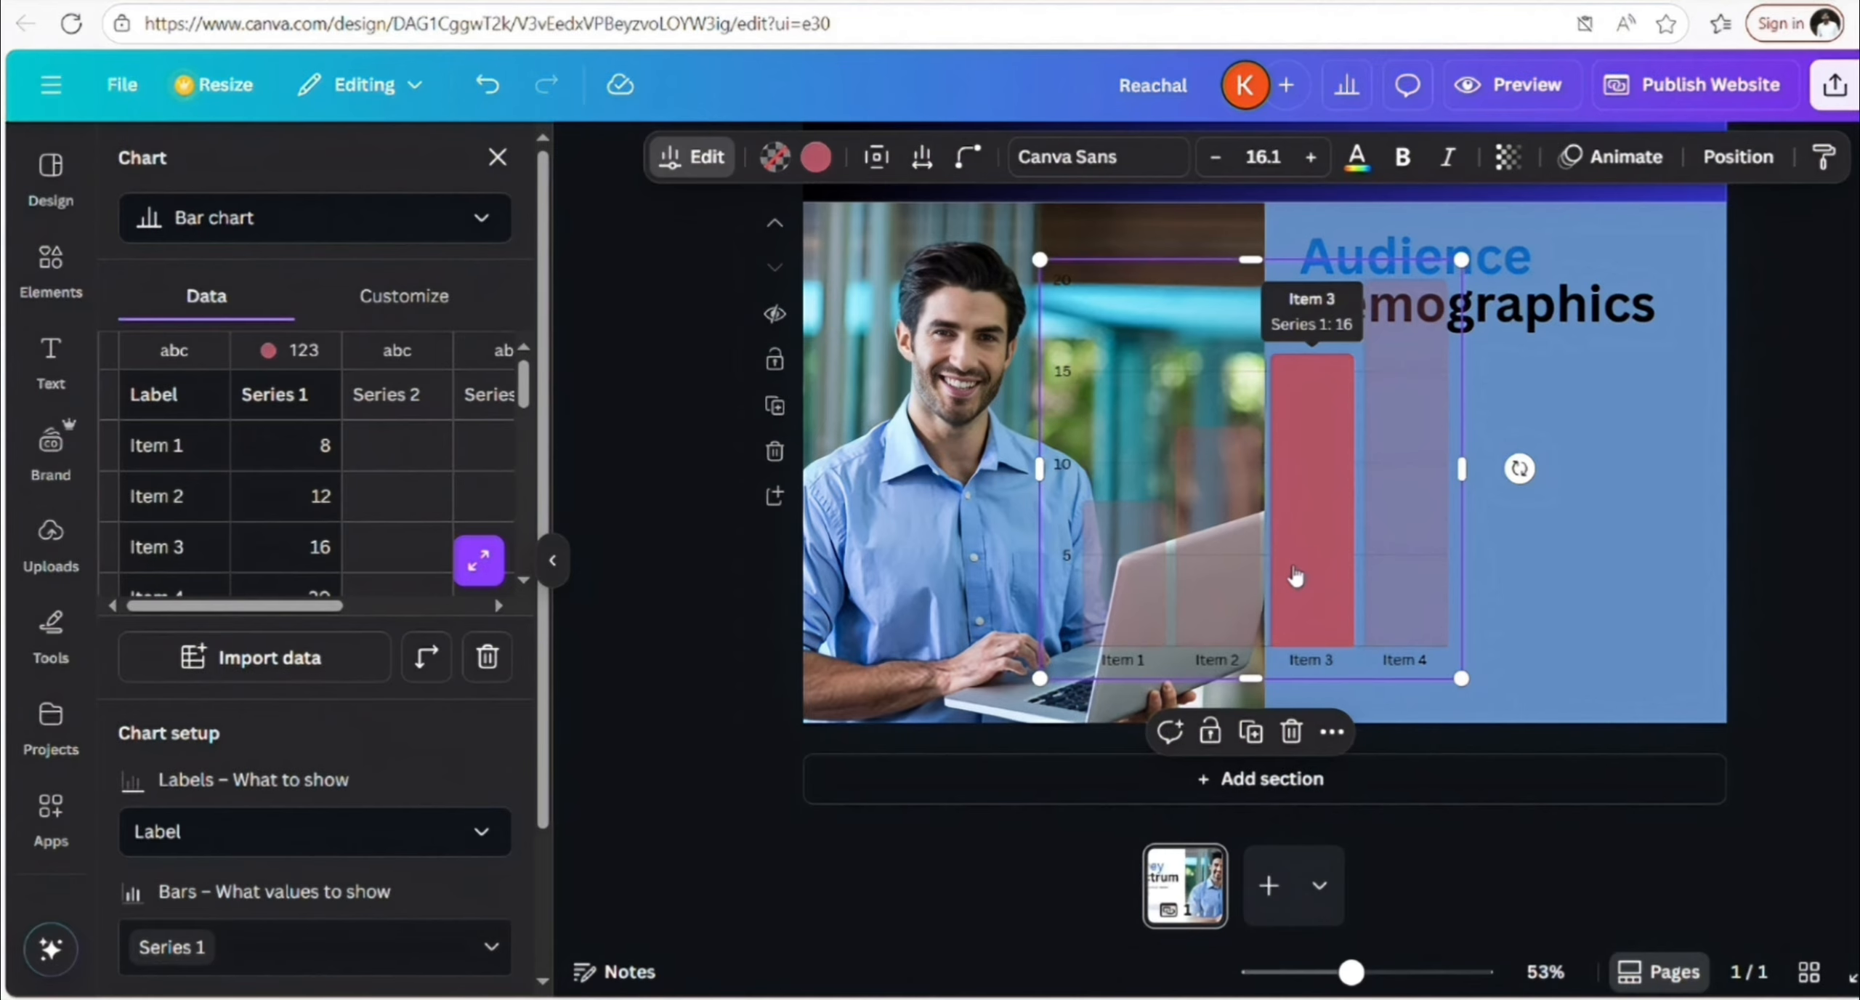
{"action": "left_click_drag", "start_coordinate": [1295, 577], "coordinate": [1525, 634]}
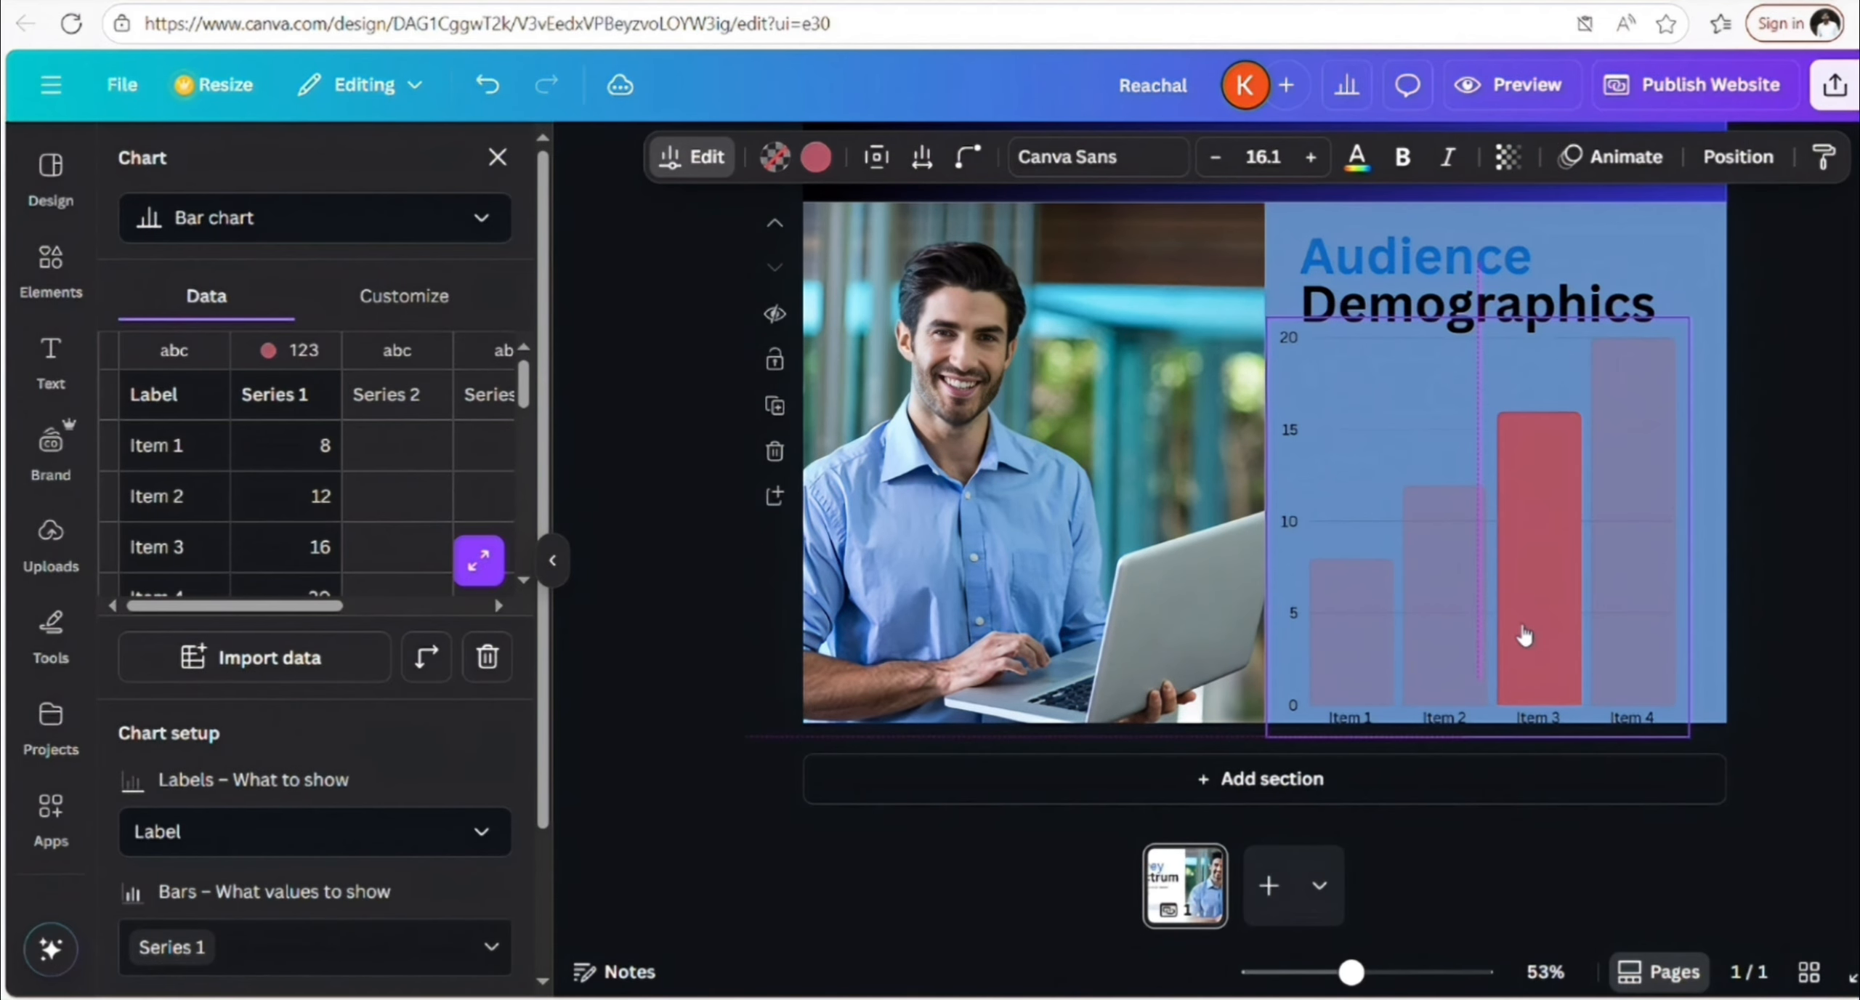